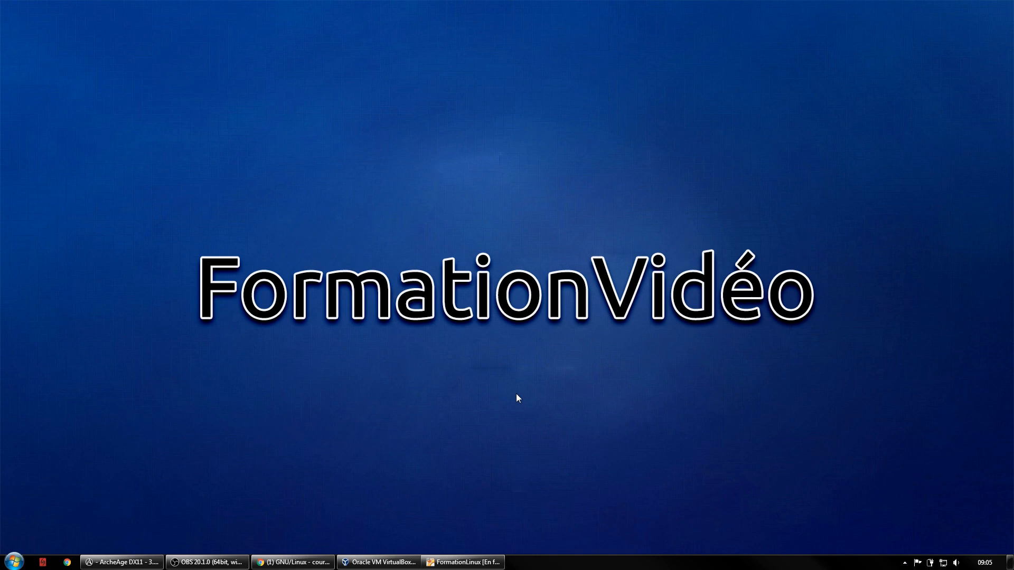
Switch to the running FormationLinux virtual machine in VirtualBox and display it in full-screen mode.
left_click(476, 562)
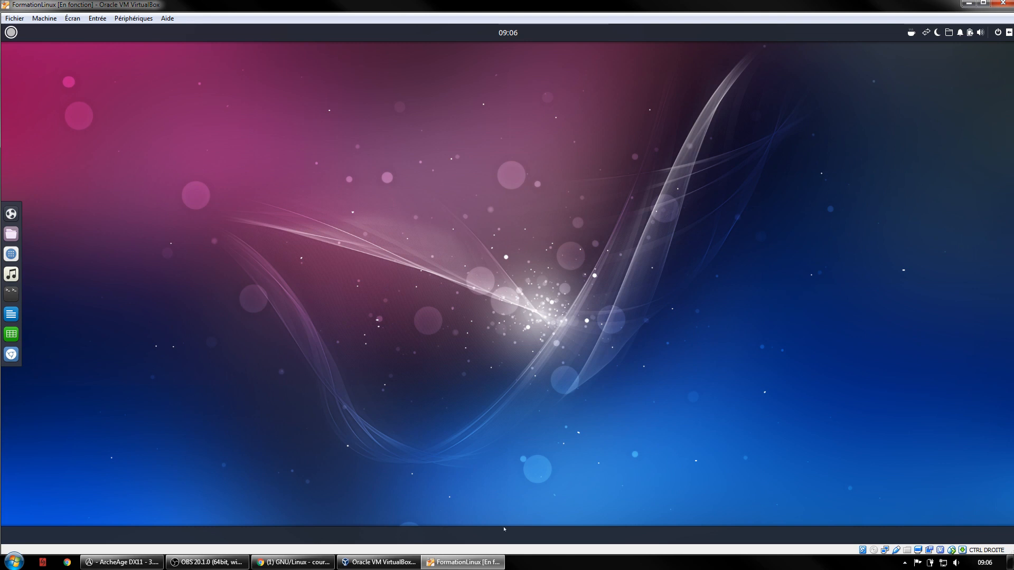
left_click(97, 18)
mouse_move(72, 18)
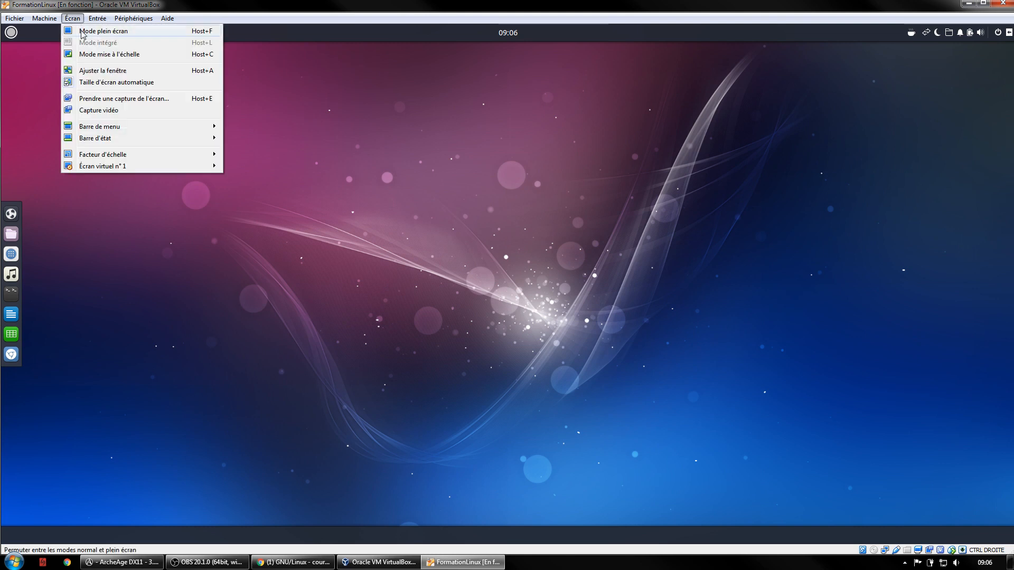
left_click(100, 30)
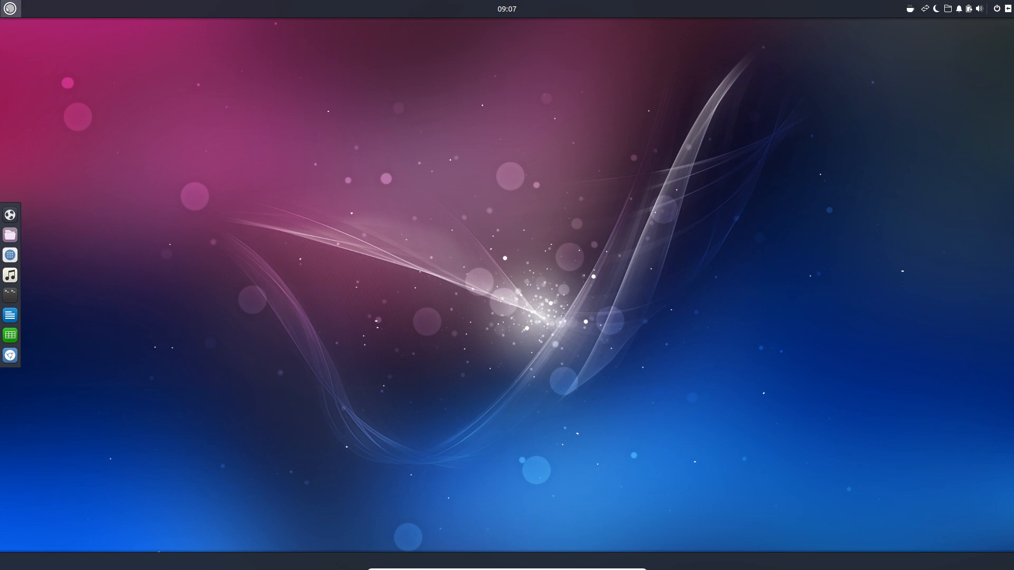
Open the Paramètres application from the Préférences category of the application launcher.
key("super")
left_click(34, 200)
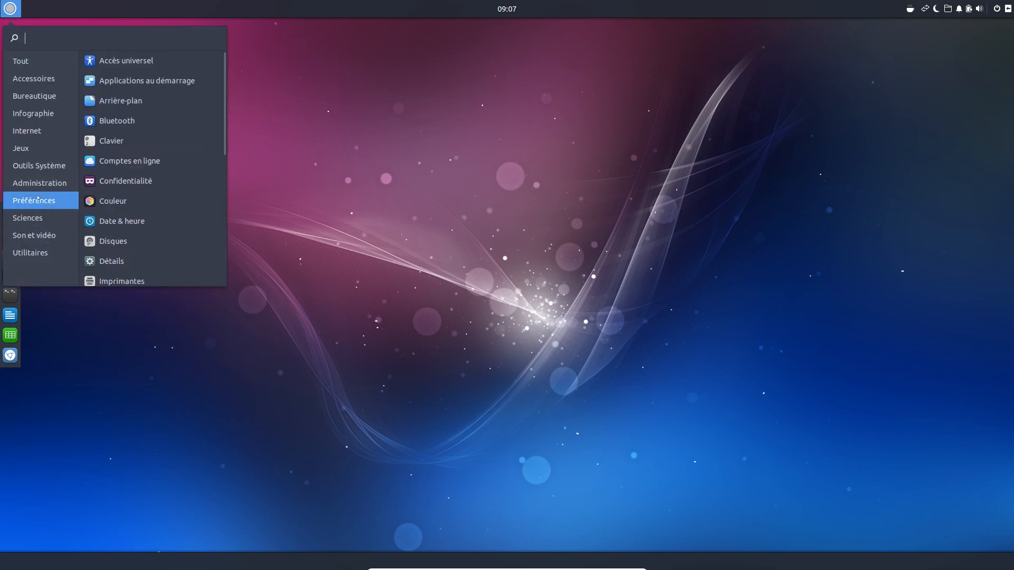
scroll(143, 195, "down", 10)
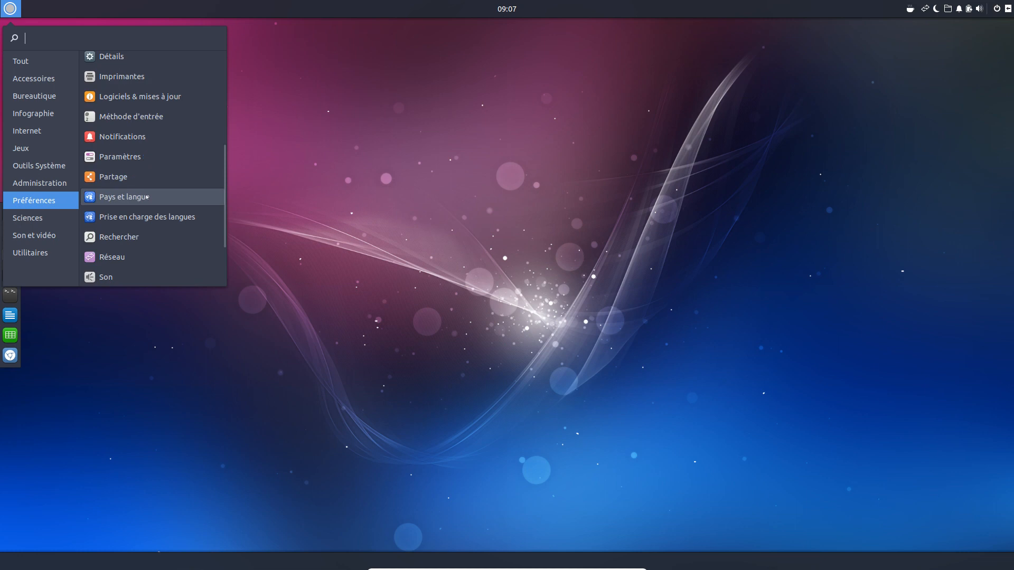
scroll(147, 197, "up", 5)
left_click(147, 243)
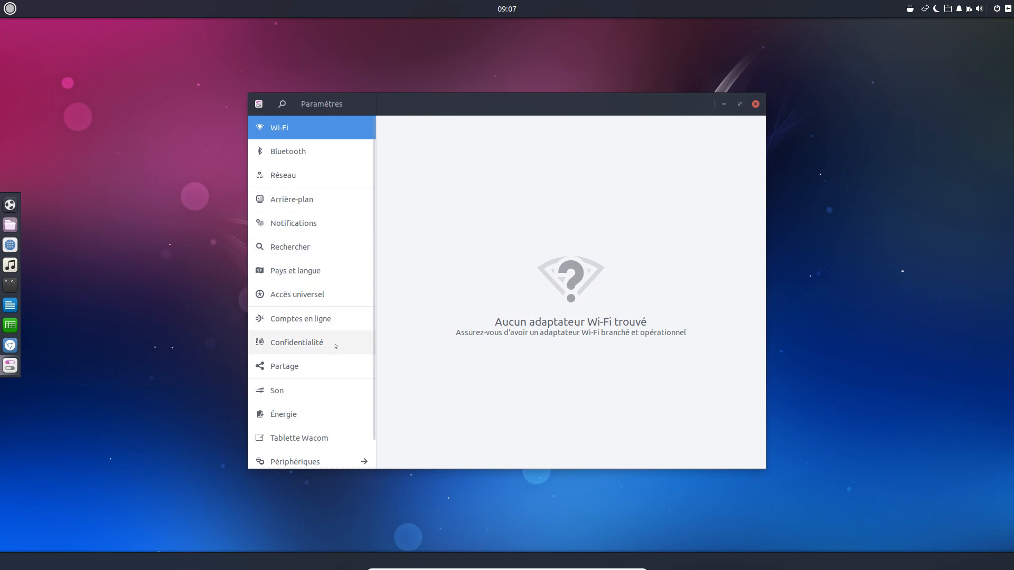
Show the Utilisateurs page within the Détails settings and reposition the settings window on the desktop.
scroll(370, 385, "down", 1)
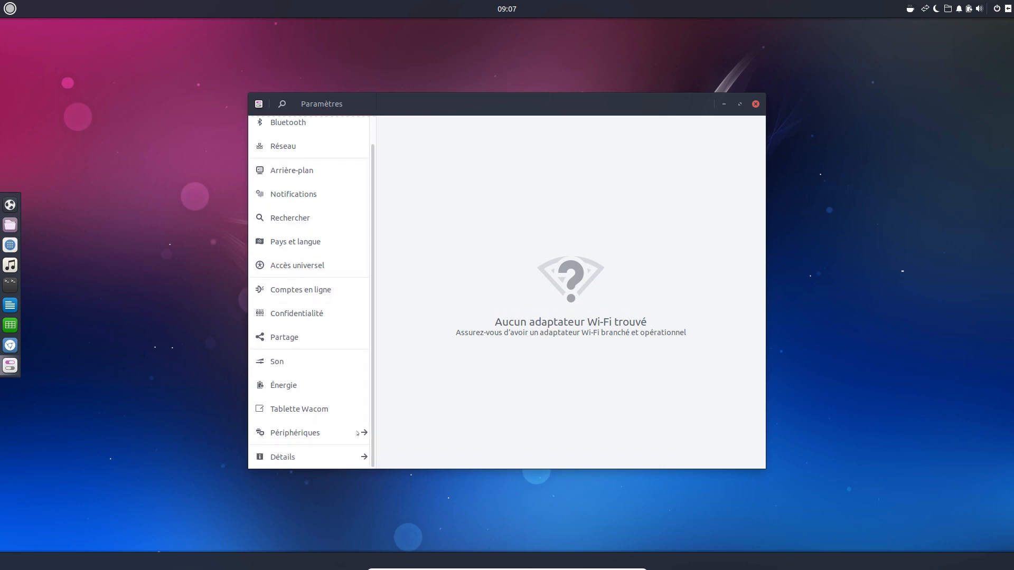
left_click(354, 461)
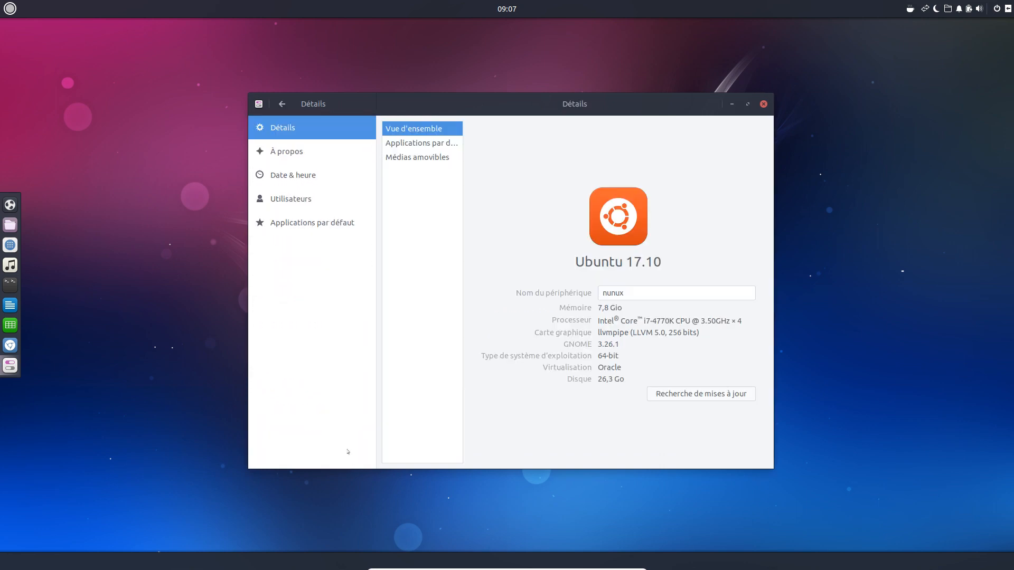
left_click(307, 198)
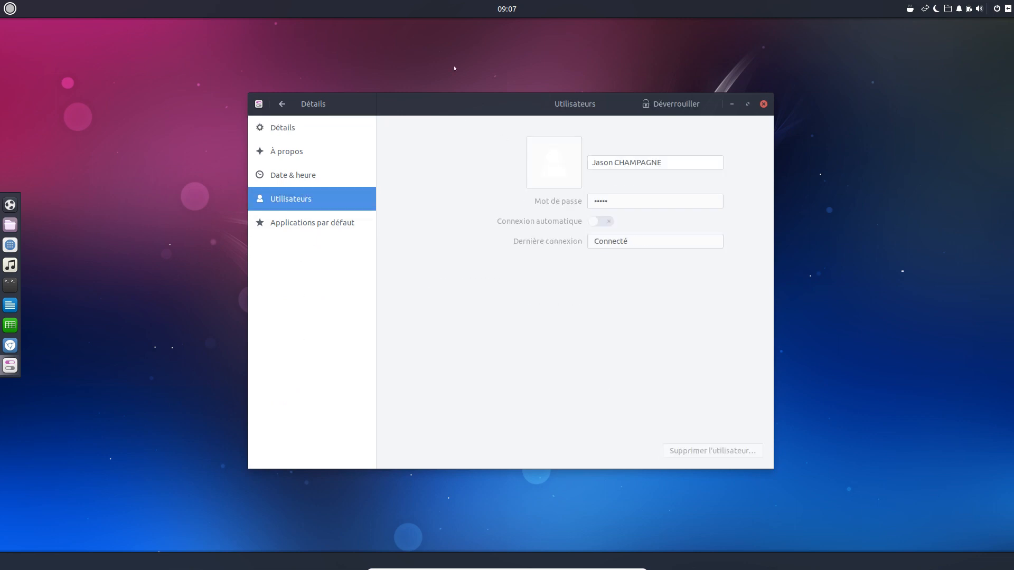
left_click_drag(474, 111, 439, 74)
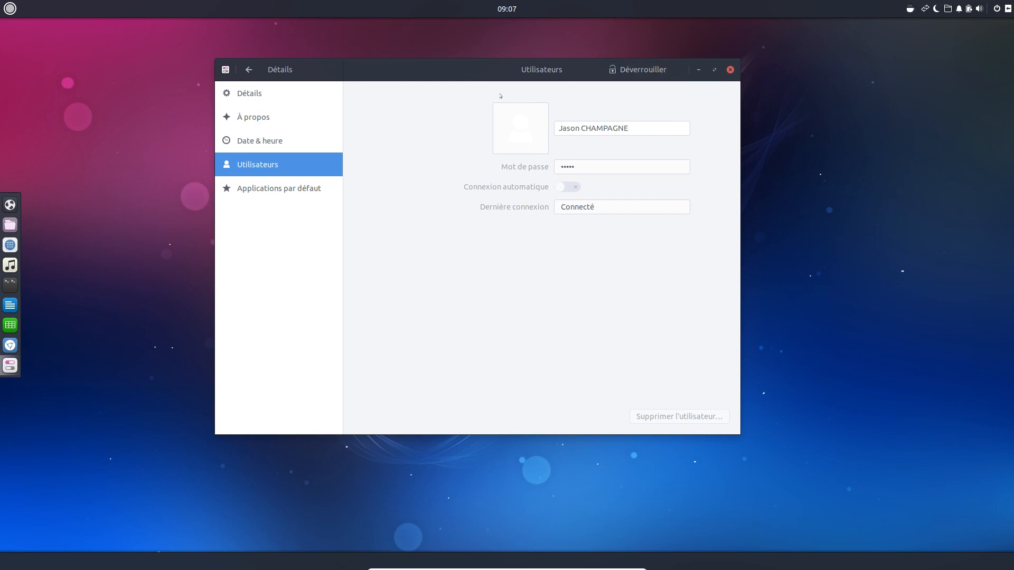
left_click_drag(426, 71, 437, 82)
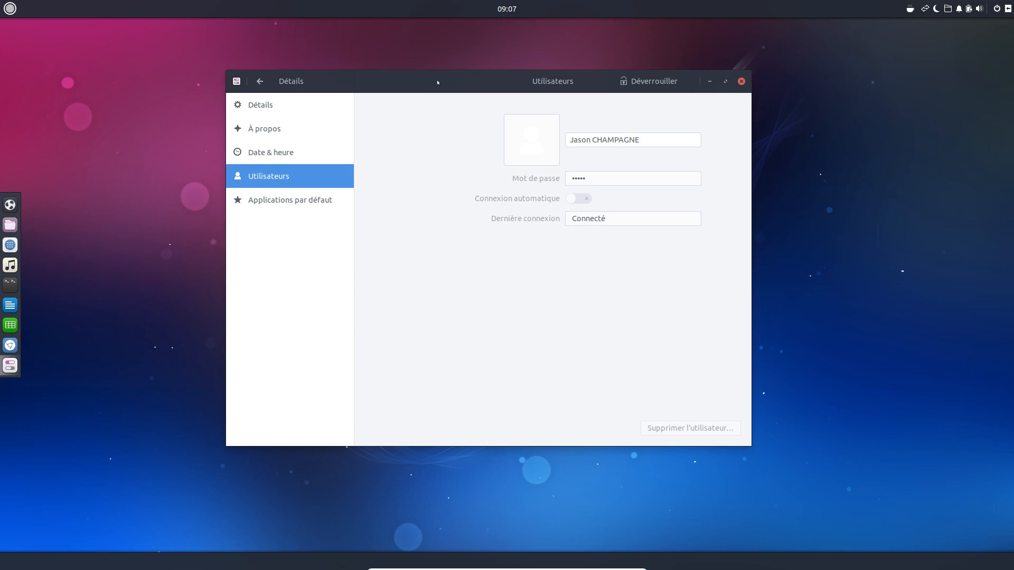
Unlock the user settings with the account password and set the dog photo as the account picture.
left_click(640, 84)
type("•••••")
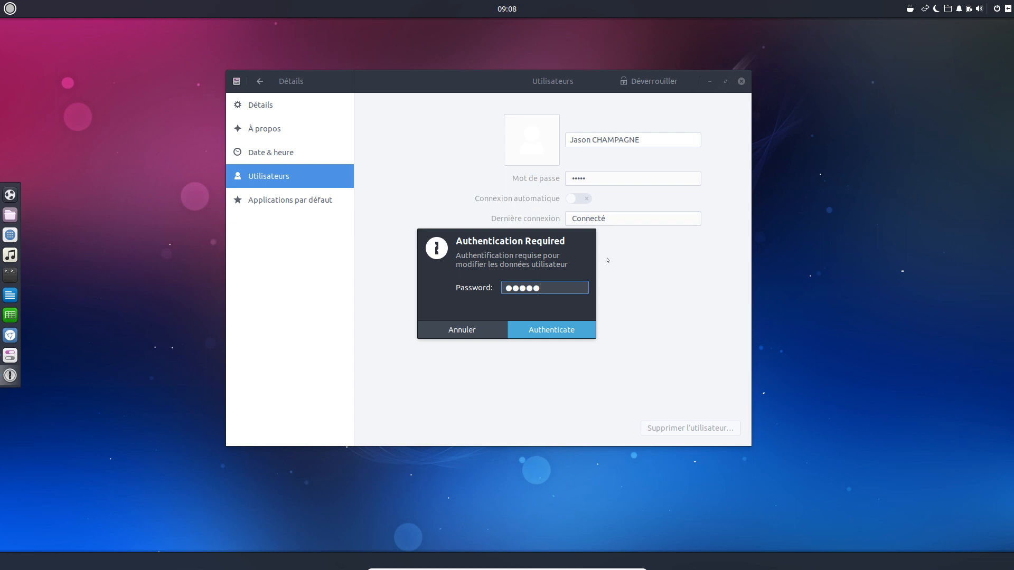
key("Return")
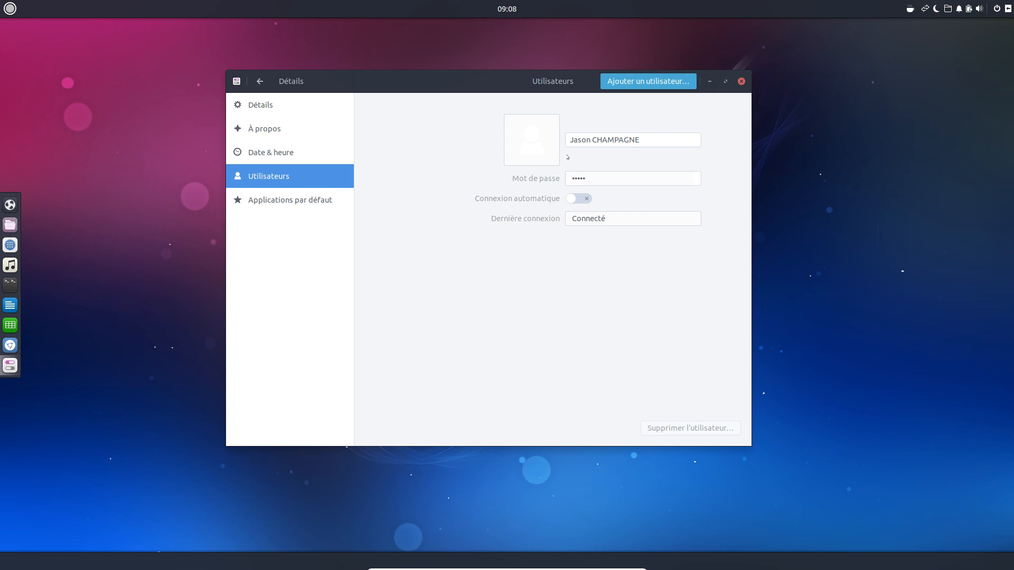
left_click(537, 138)
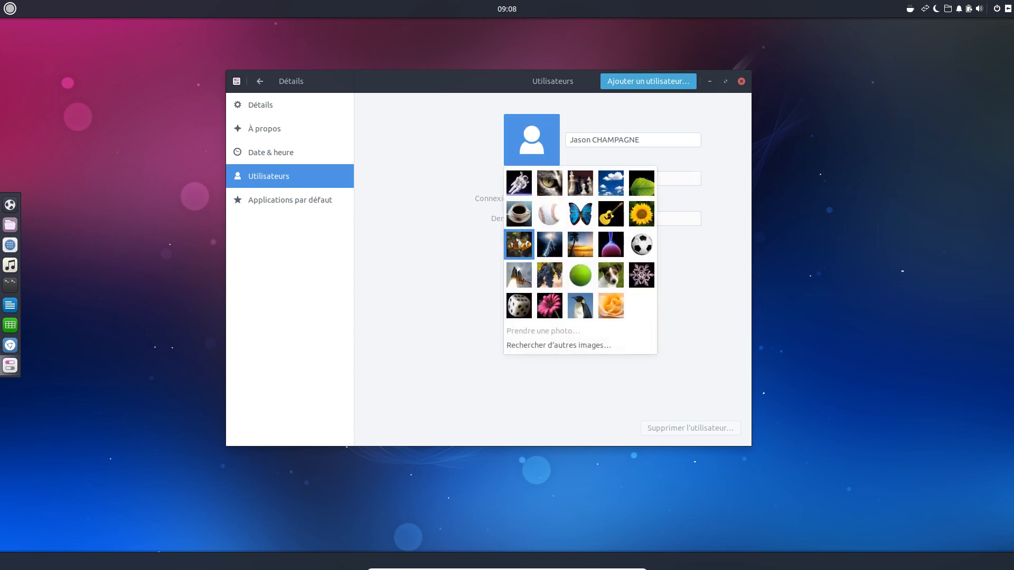
left_click(614, 280)
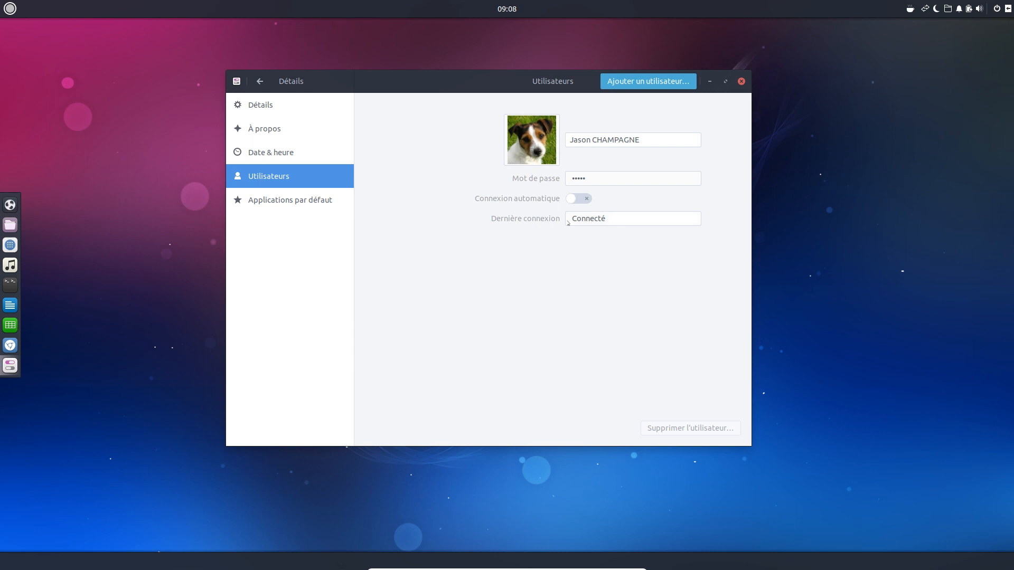
Examine the account's session activity for this week through its last-login entry, closing the activity window when done.
left_click(611, 222)
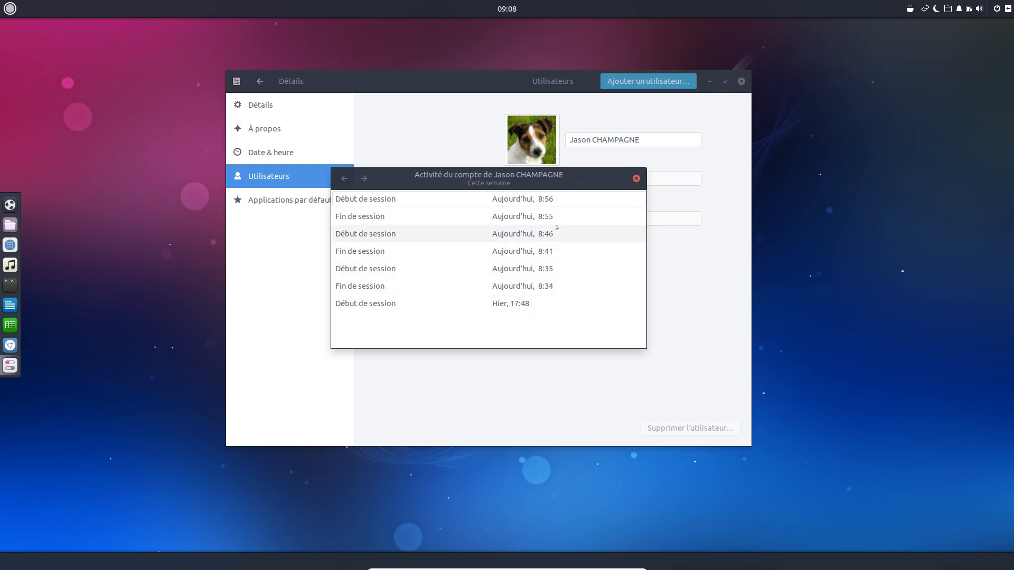
left_click(636, 179)
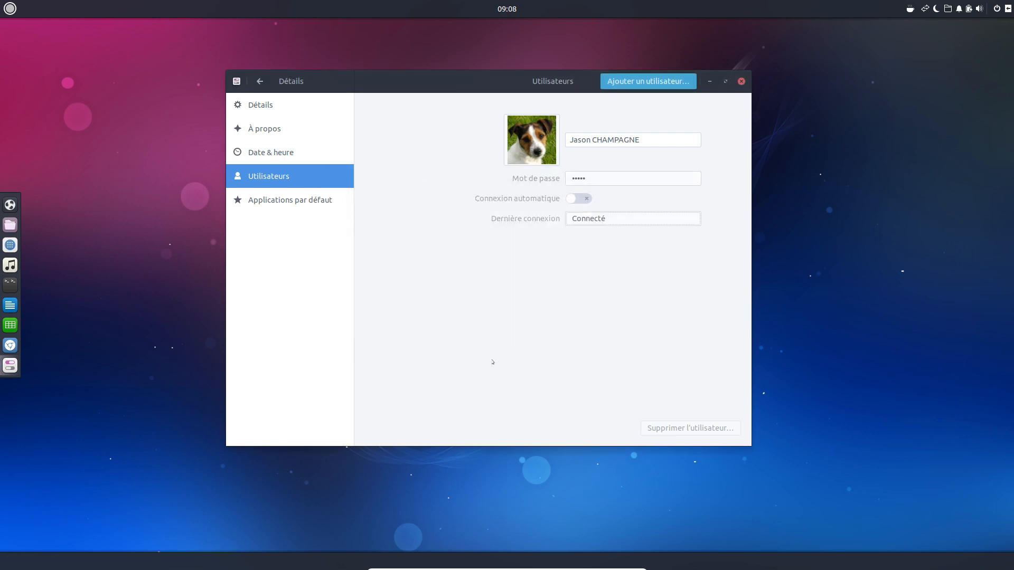
left_click(591, 218)
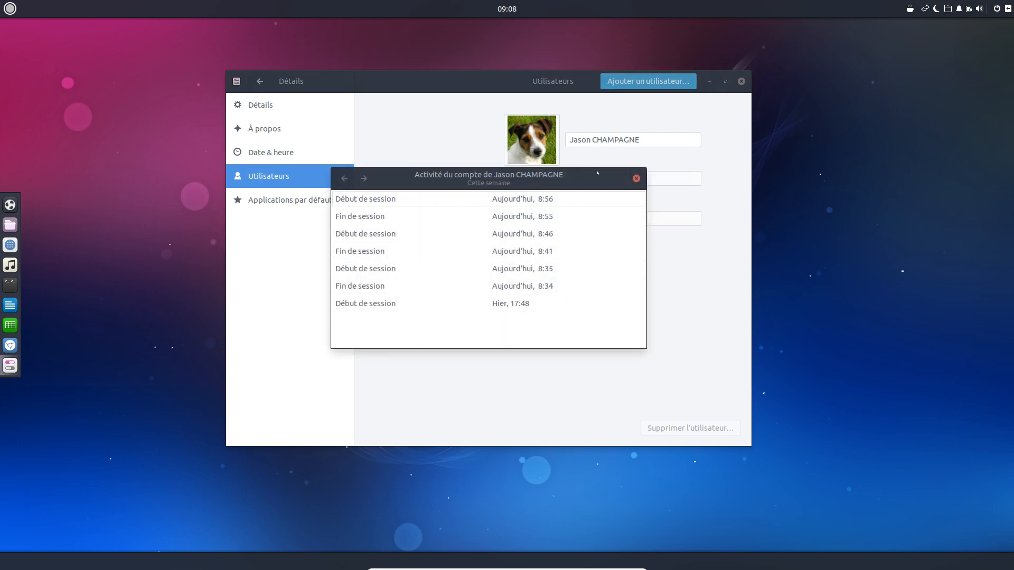
left_click(636, 181)
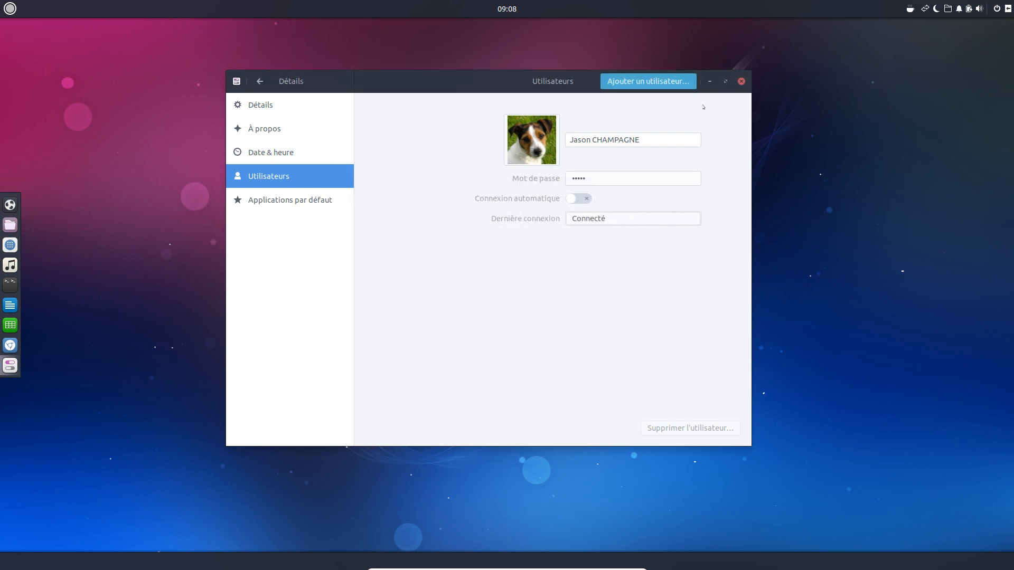
left_click(663, 84)
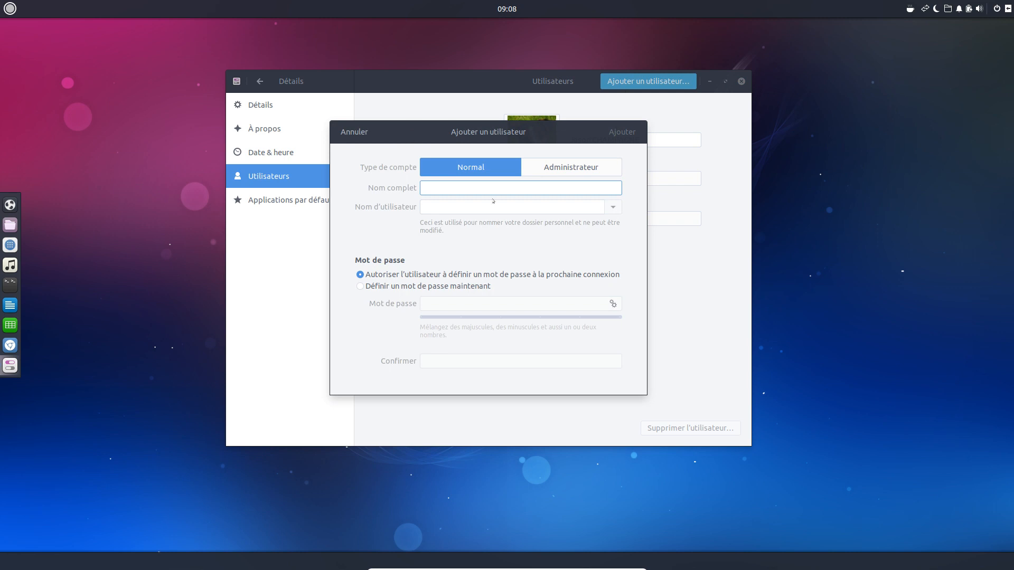
left_click(543, 170)
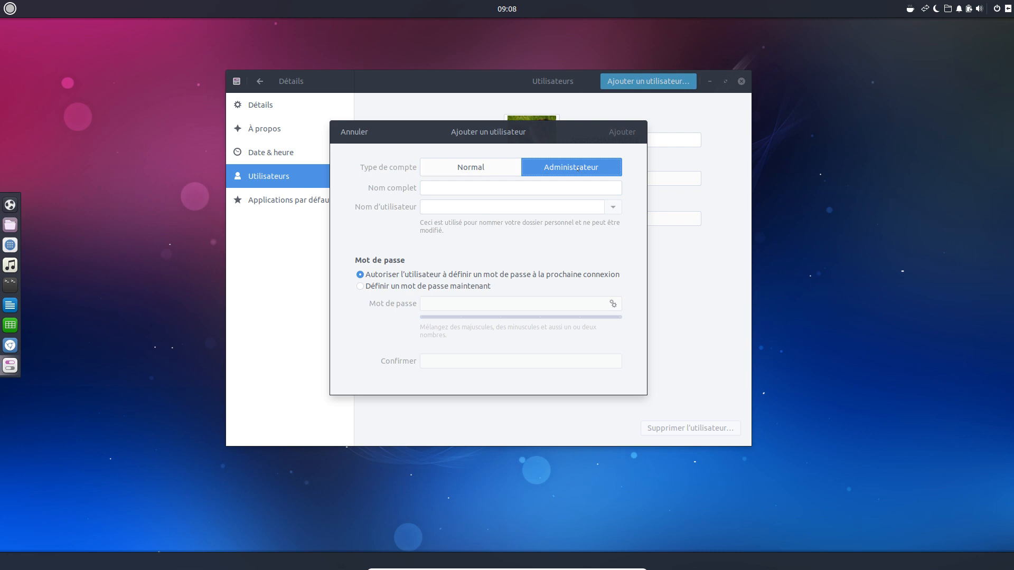
left_click_drag(523, 127, 259, 144)
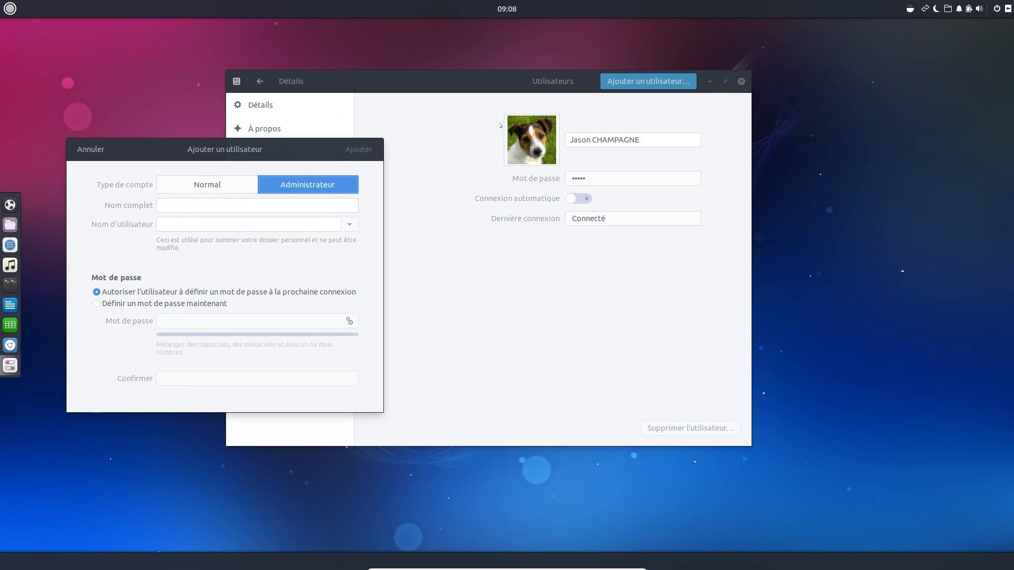
left_click_drag(156, 150, 456, 135)
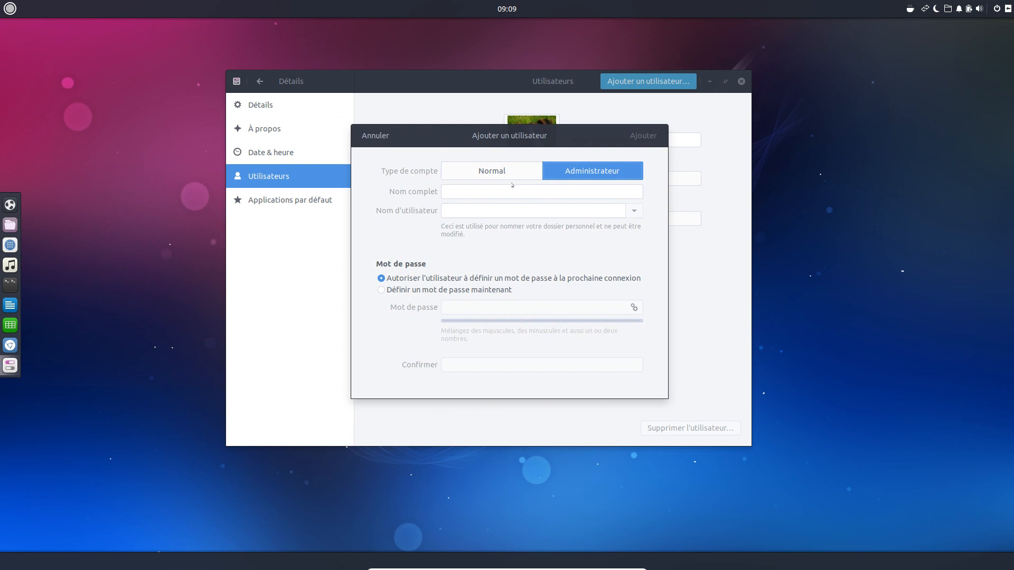
left_click(500, 170)
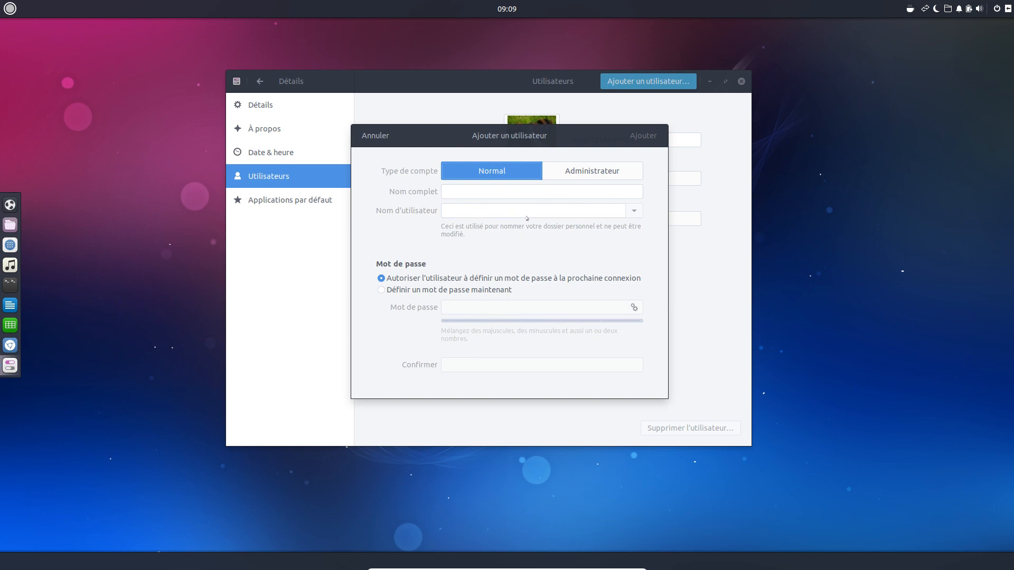
left_click(500, 193)
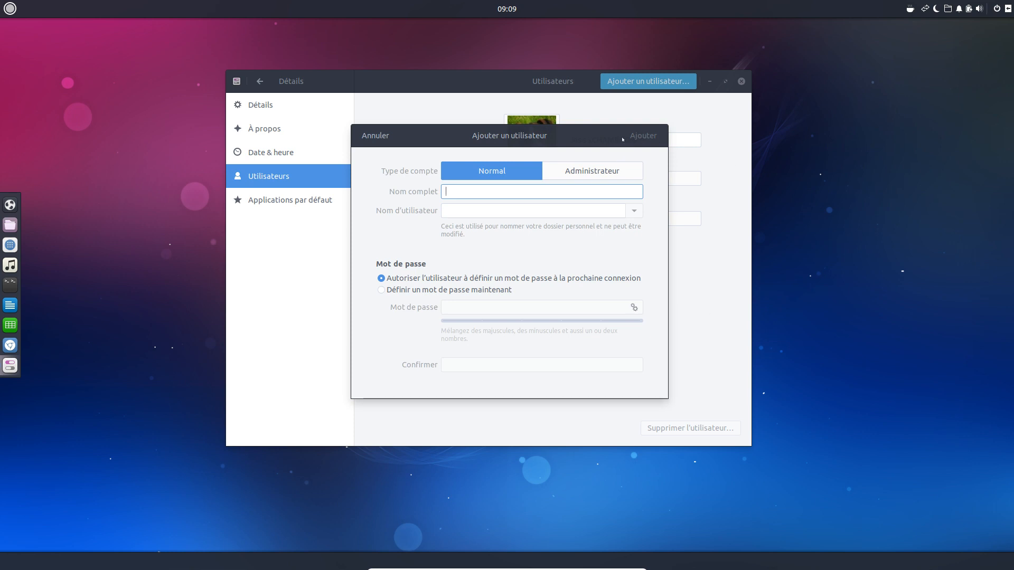
left_click(375, 135)
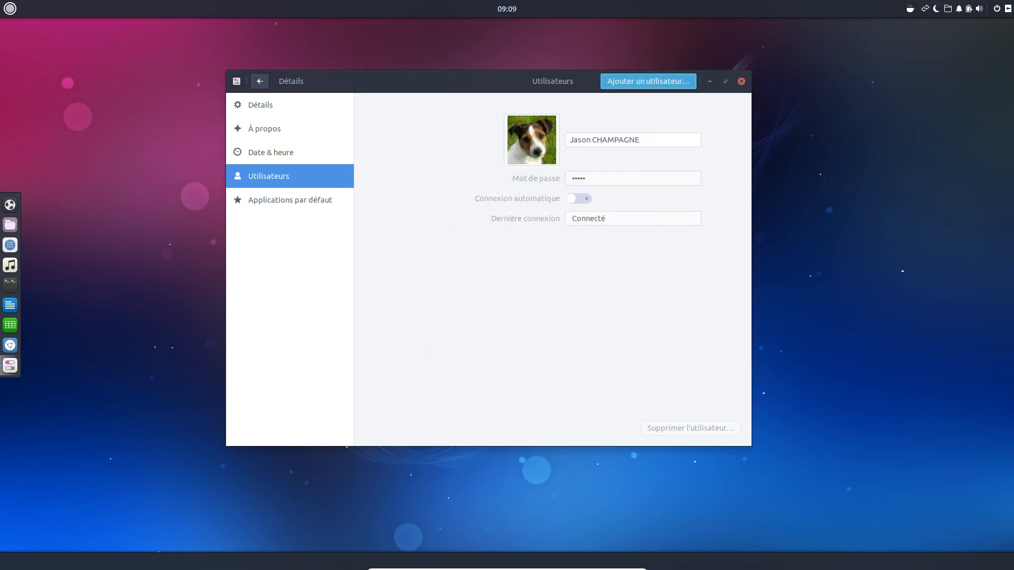
Return to the main settings list and open the Confidentialité page.
left_click(259, 81)
scroll(332, 285, "down", 1)
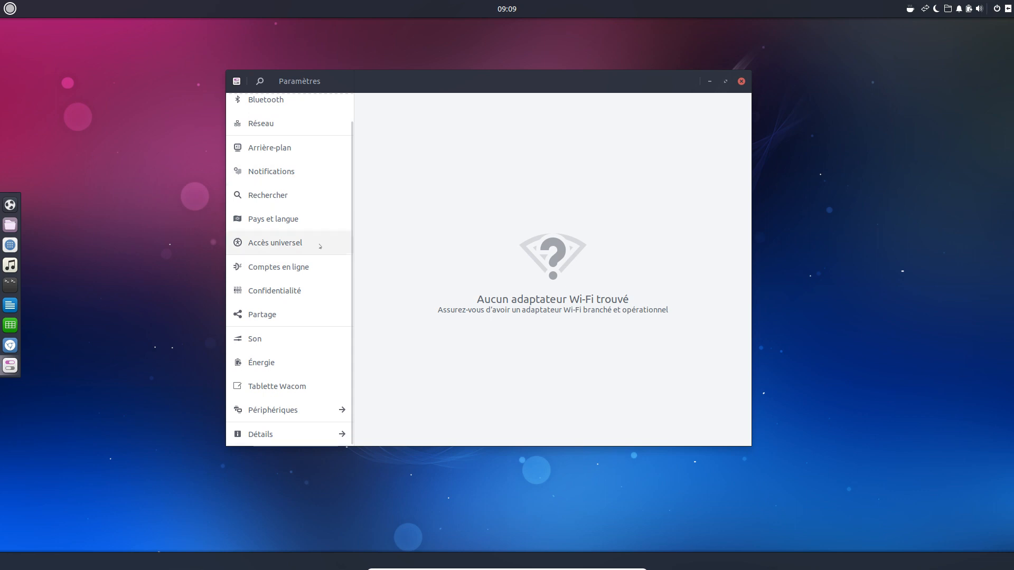
scroll(312, 222, "up", 1)
scroll(310, 296, "down", 1)
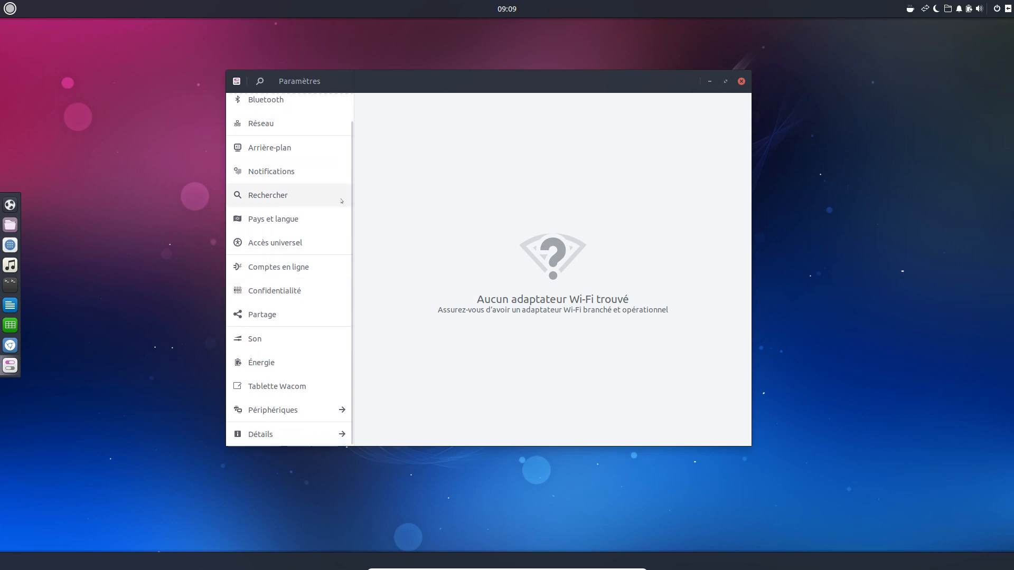
left_click(325, 436)
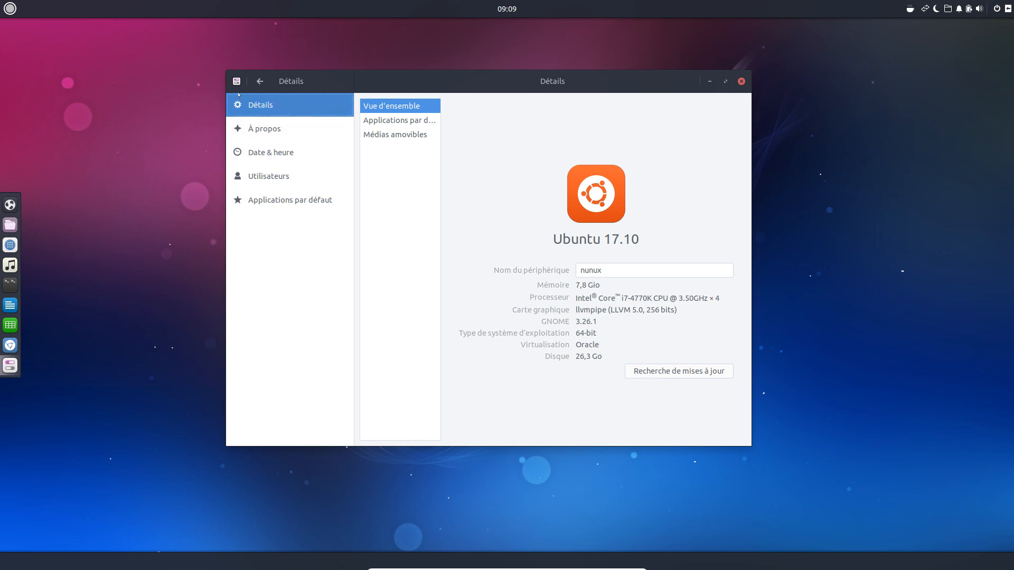
left_click(259, 81)
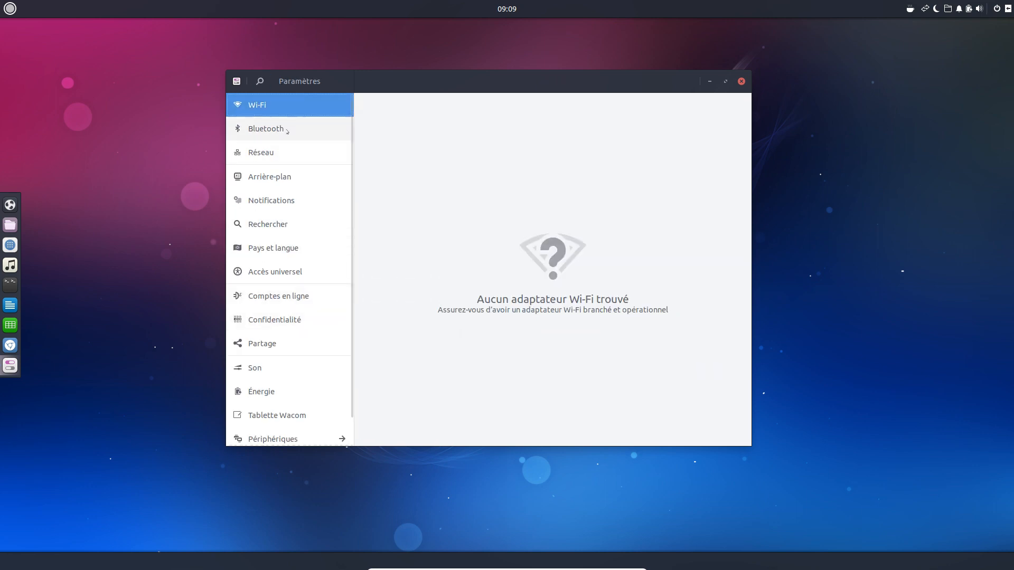
left_click(274, 321)
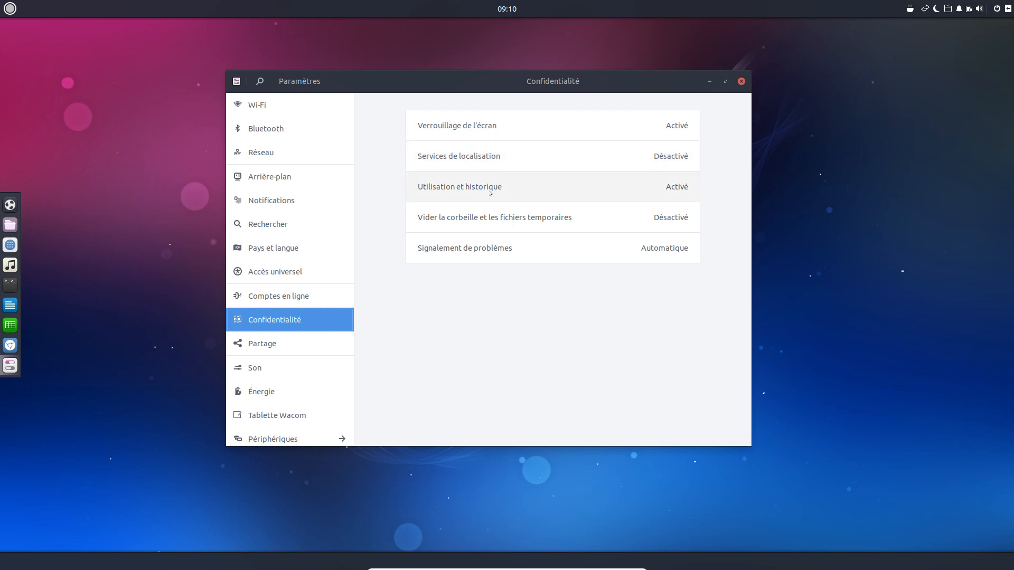
Turn off Récemment utilisés in the Utilisation et historique privacy settings and close the dialog.
left_click(566, 187)
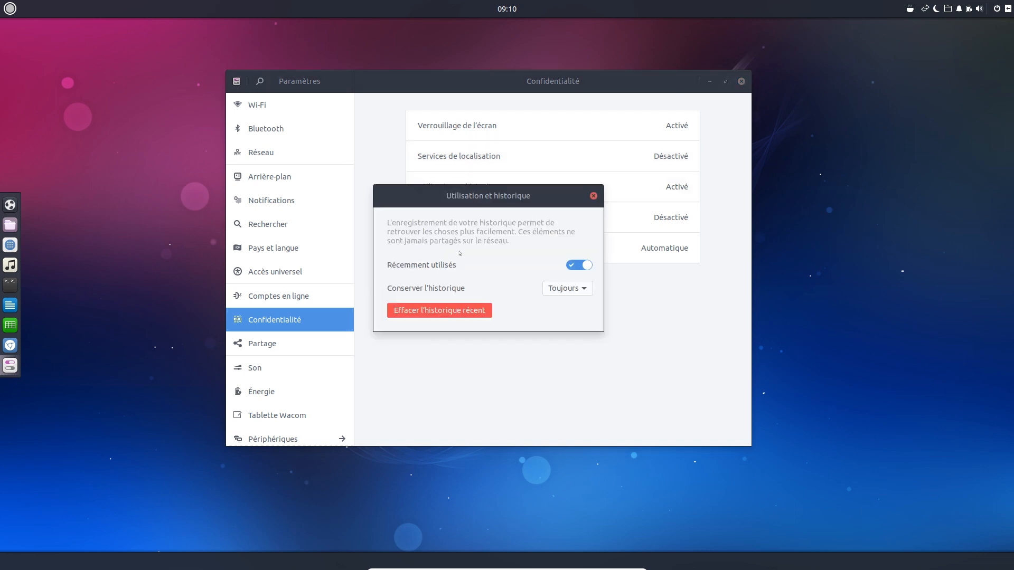
left_click(580, 265)
left_click(585, 263)
left_click(569, 288)
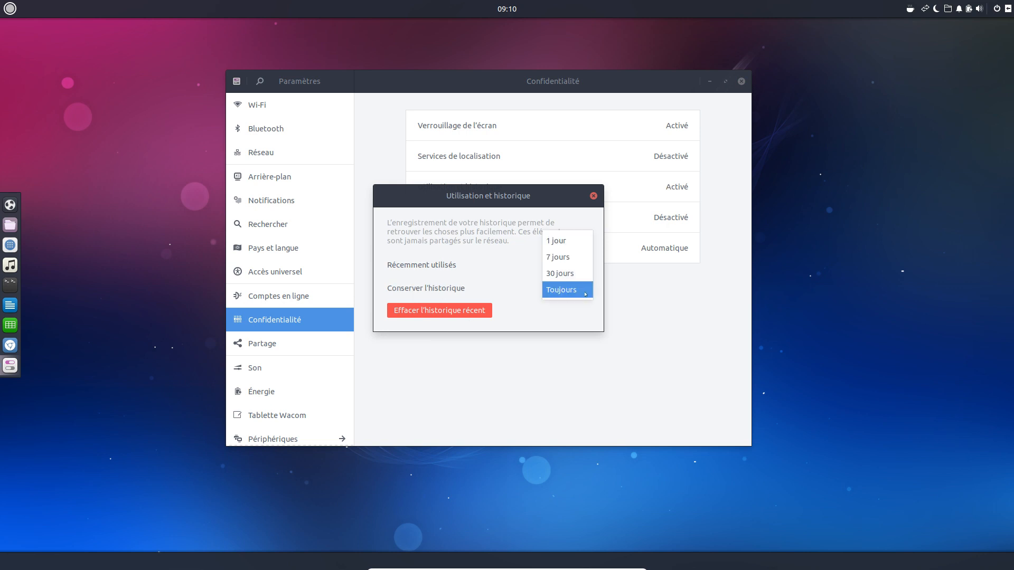
left_click(557, 290)
left_click(577, 265)
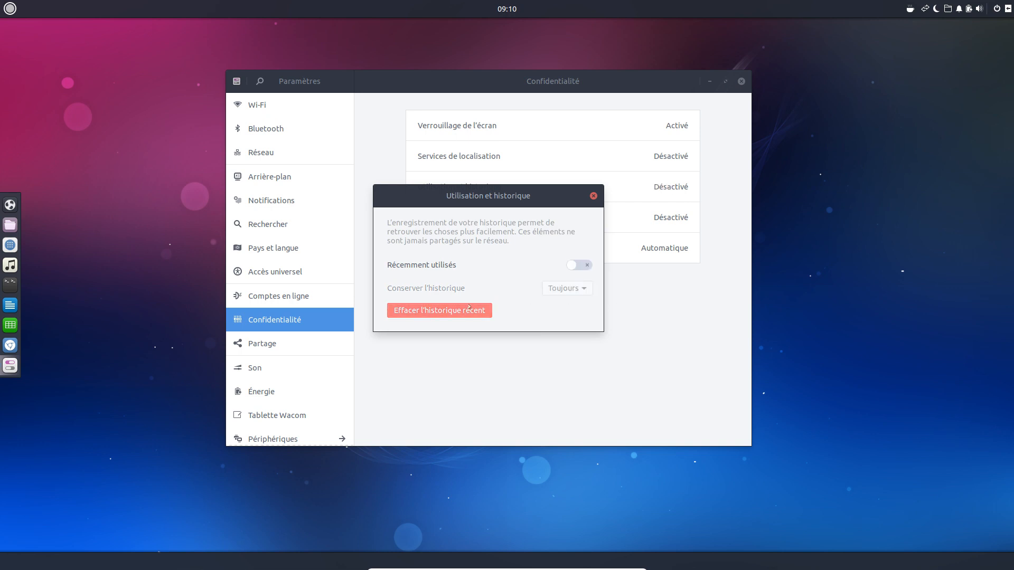
left_click(594, 196)
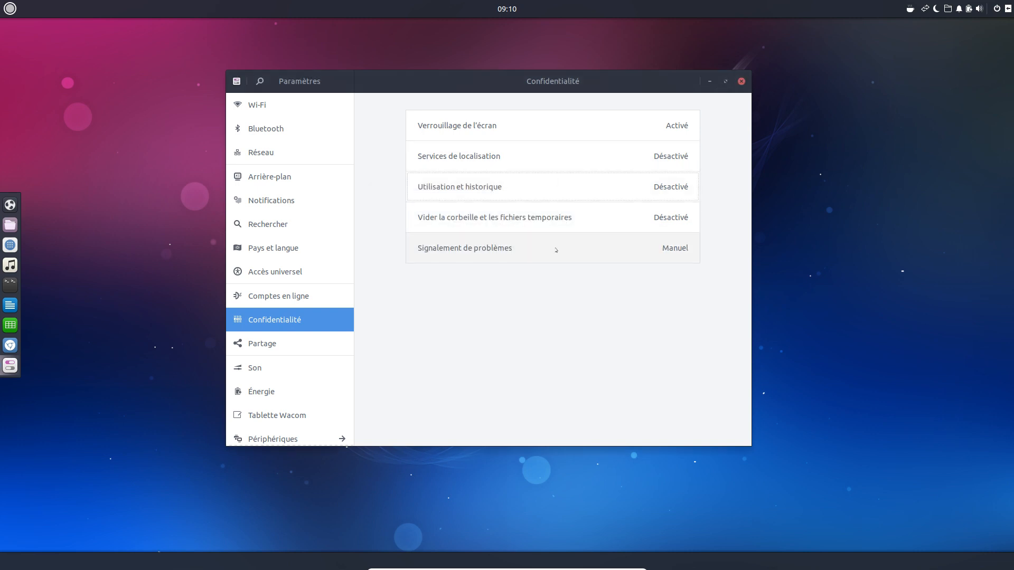
Check the Signalement de problèmes privacy setting, then close its dialog and the settings window.
left_click(555, 248)
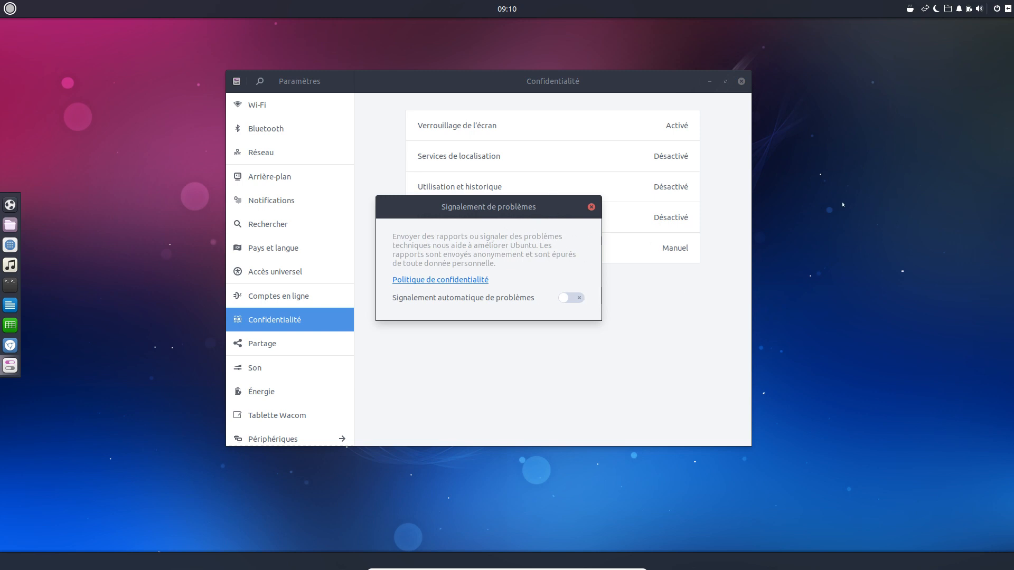
left_click(591, 207)
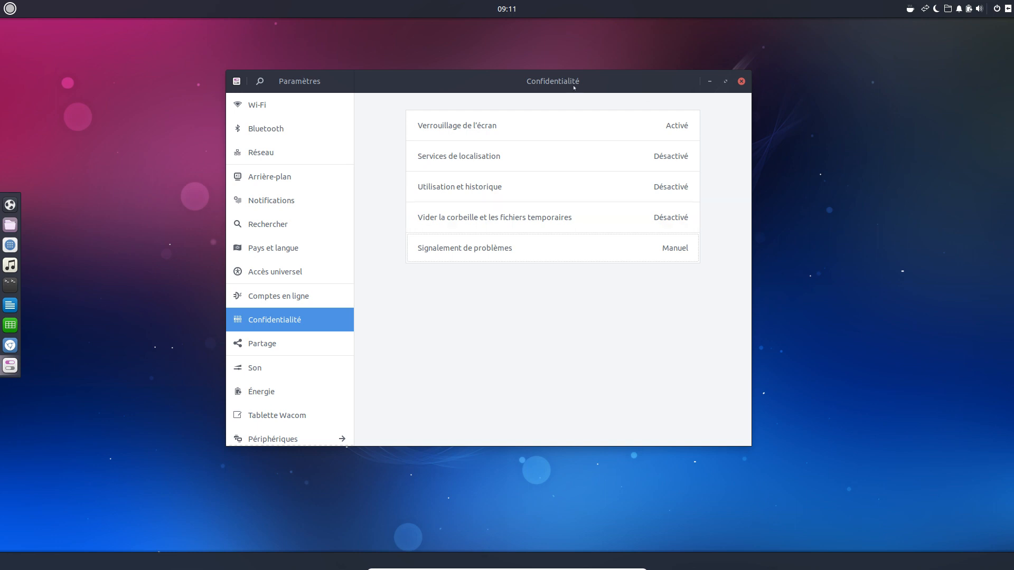
left_click_drag(573, 87, 569, 85)
left_click(737, 80)
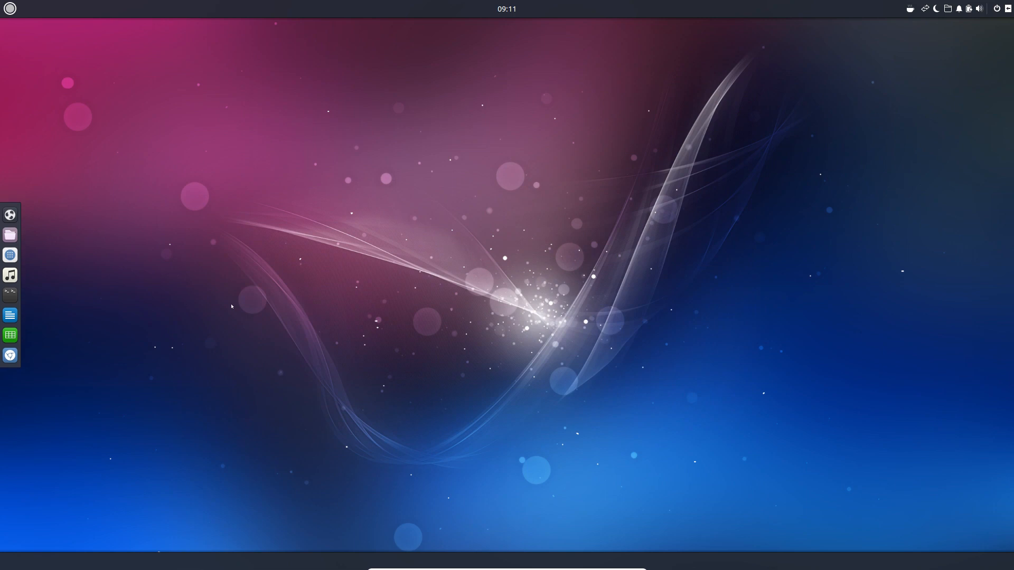
Open the file manager on the personal folder, enlarge its window and place it near the middle of the desktop.
left_click(11, 236)
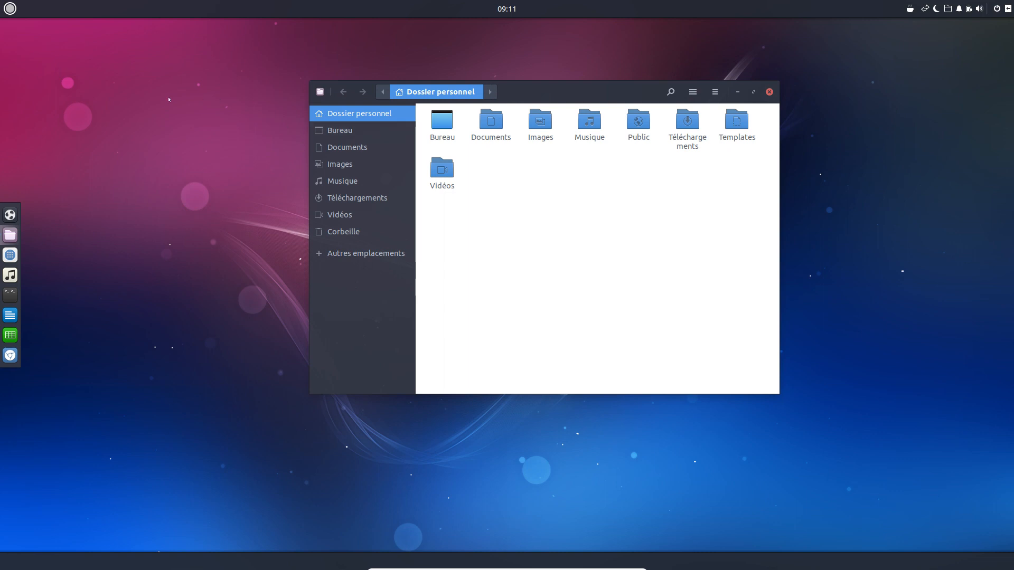
right_click(97, 85)
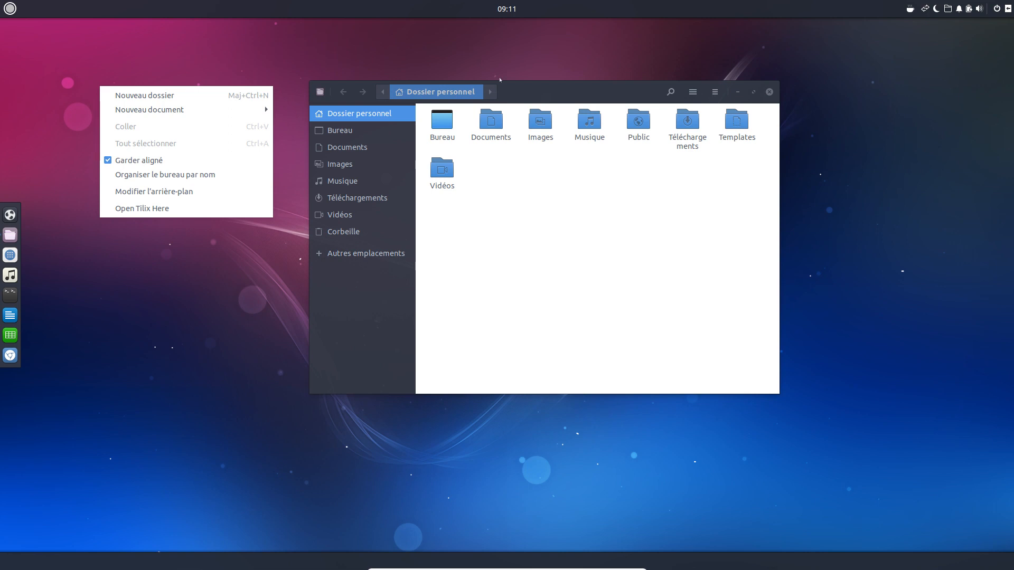
left_click(531, 97)
left_click_drag(531, 97, 361, 96)
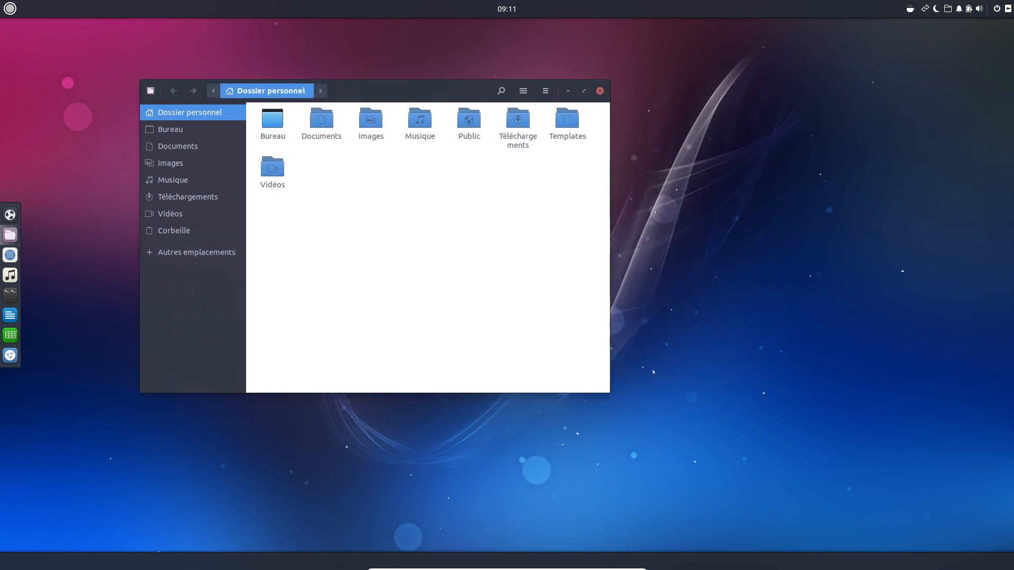
left_click_drag(605, 387, 737, 446)
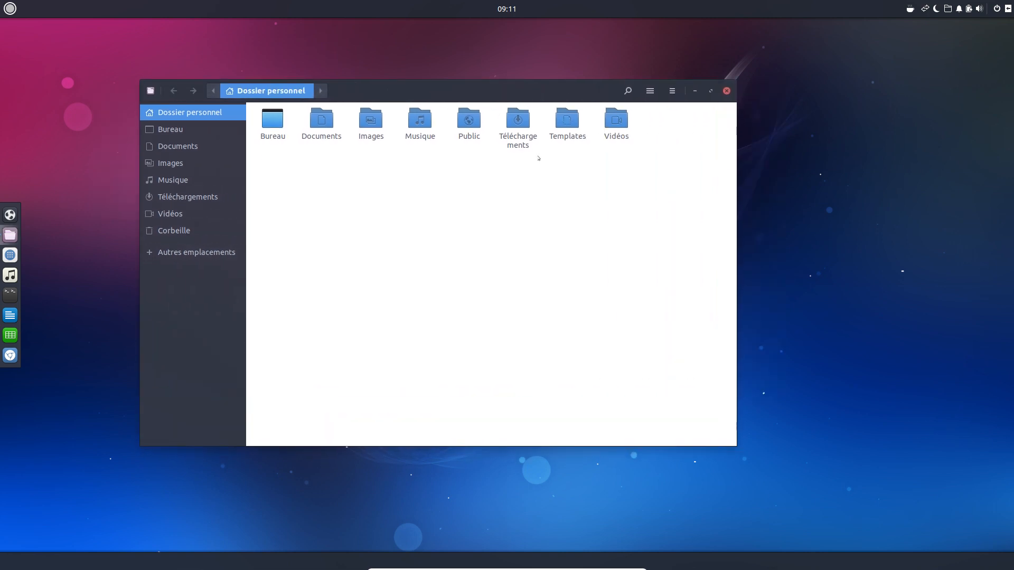
left_click_drag(506, 90, 585, 86)
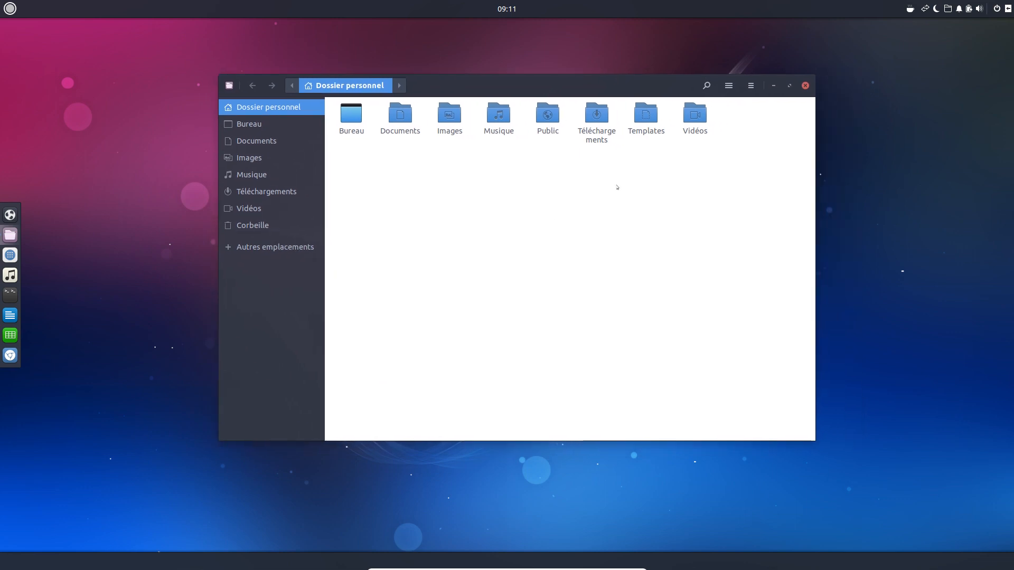
Look at the sorting and display options, then preview the personal folder in list view and return to icon view.
left_click(751, 85)
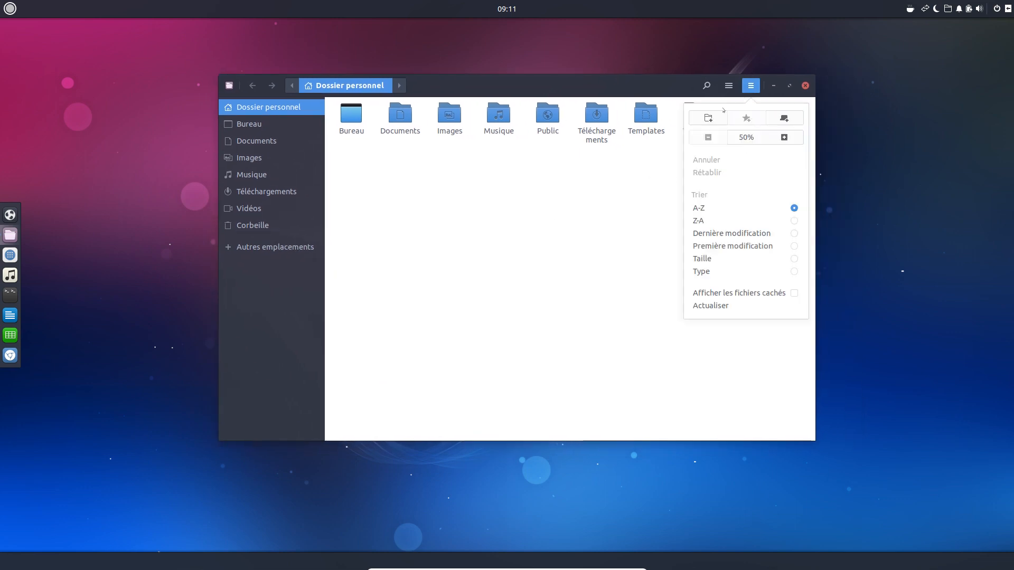
left_click(729, 85)
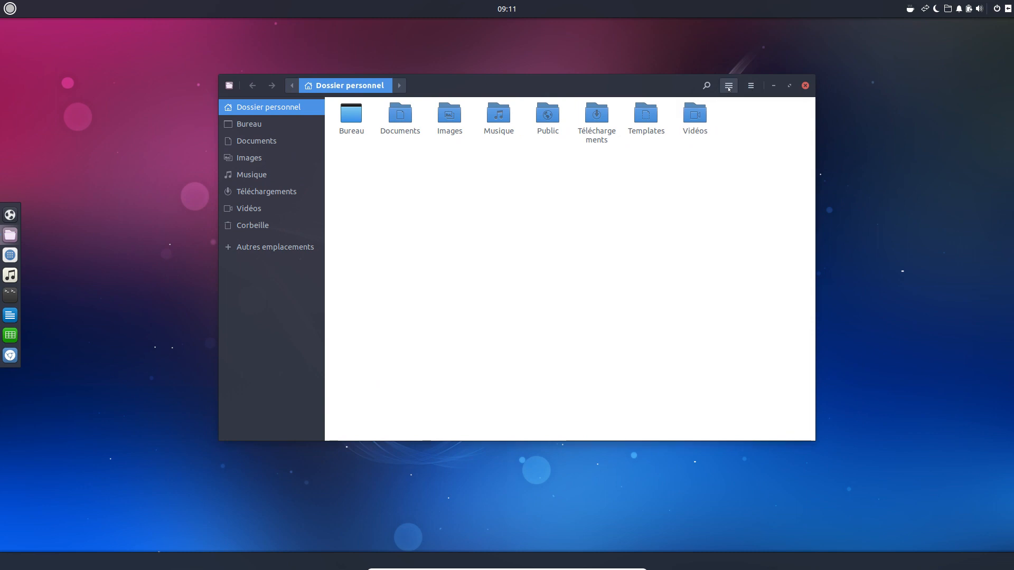
left_click(729, 85)
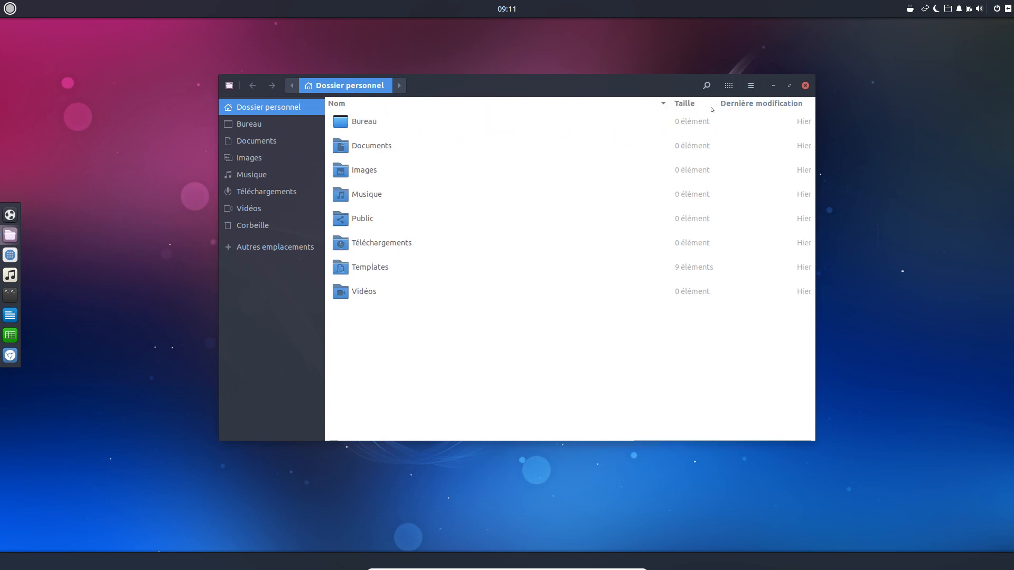
left_click(728, 85)
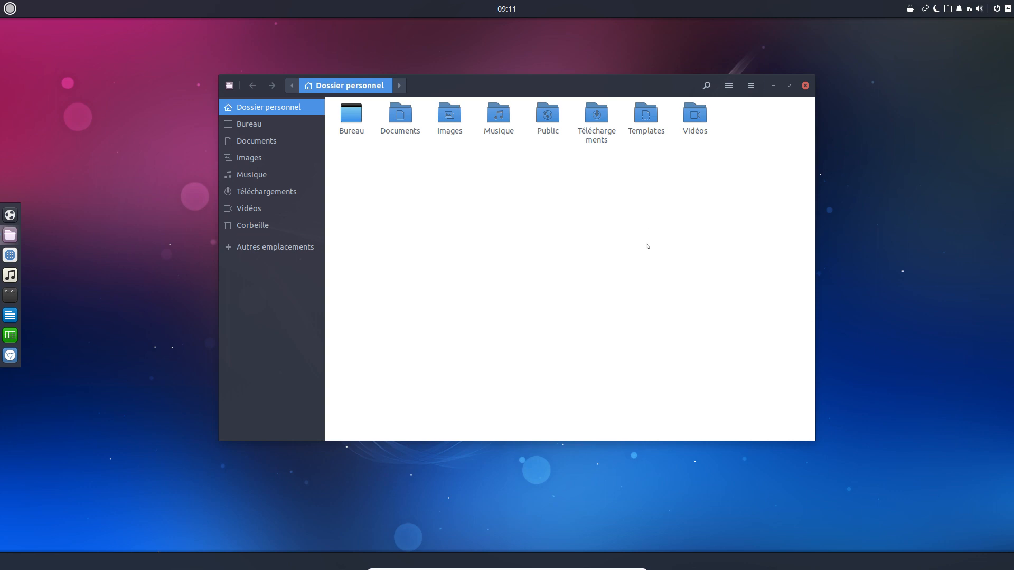
Enlarge the folder icons by one zoom level.
key("ctrl+plus")
key("ctrl+plus")
key("ctrl+minus")
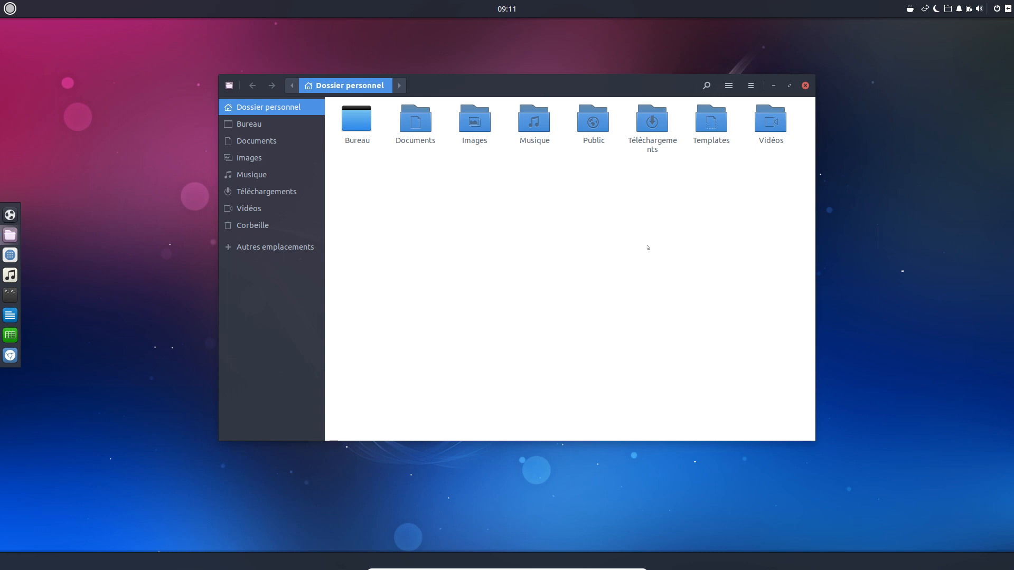
Open the file search and examine its date and file type filters without applying any.
key("ctrl+f")
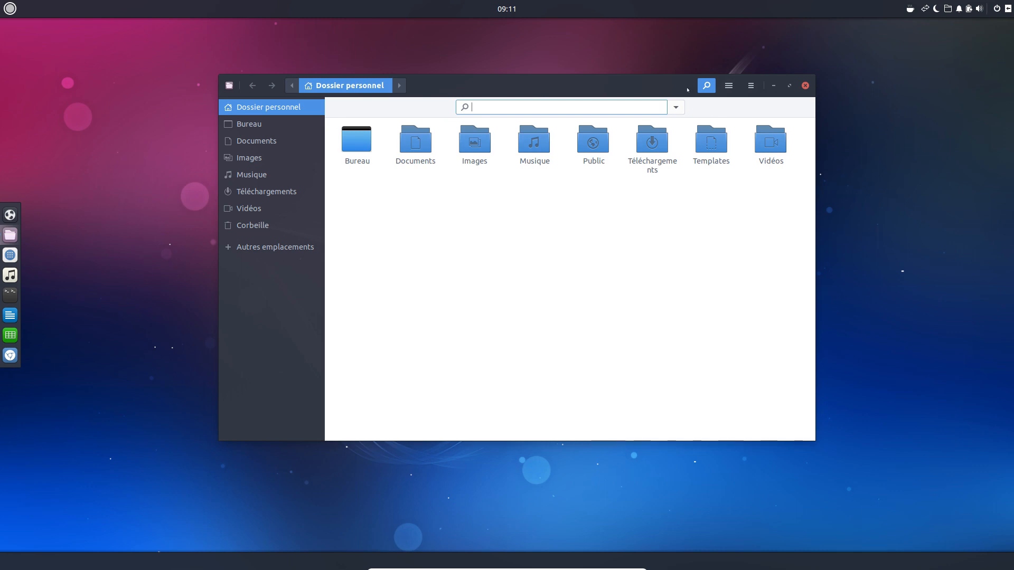
left_click(675, 107)
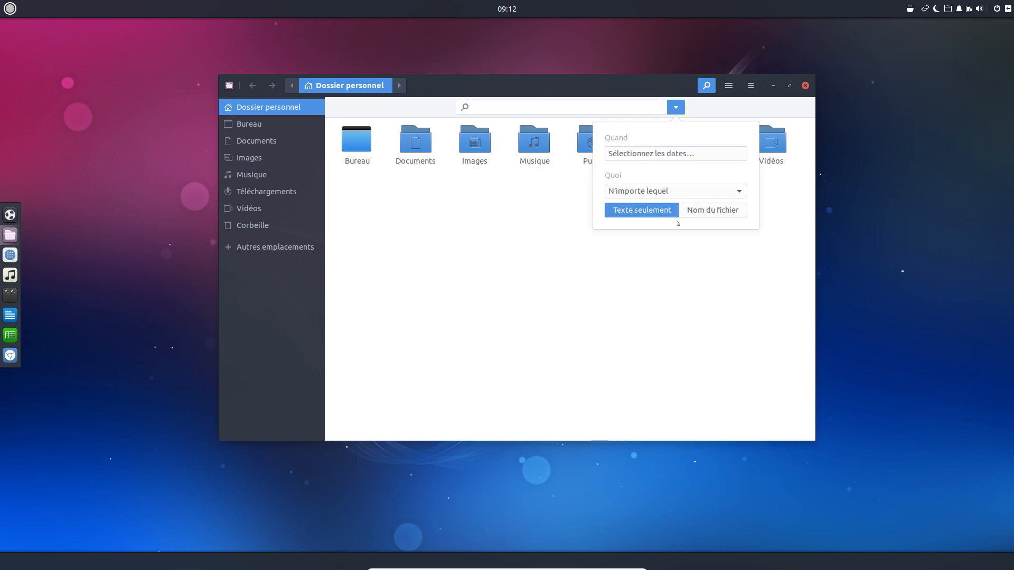
left_click(676, 109)
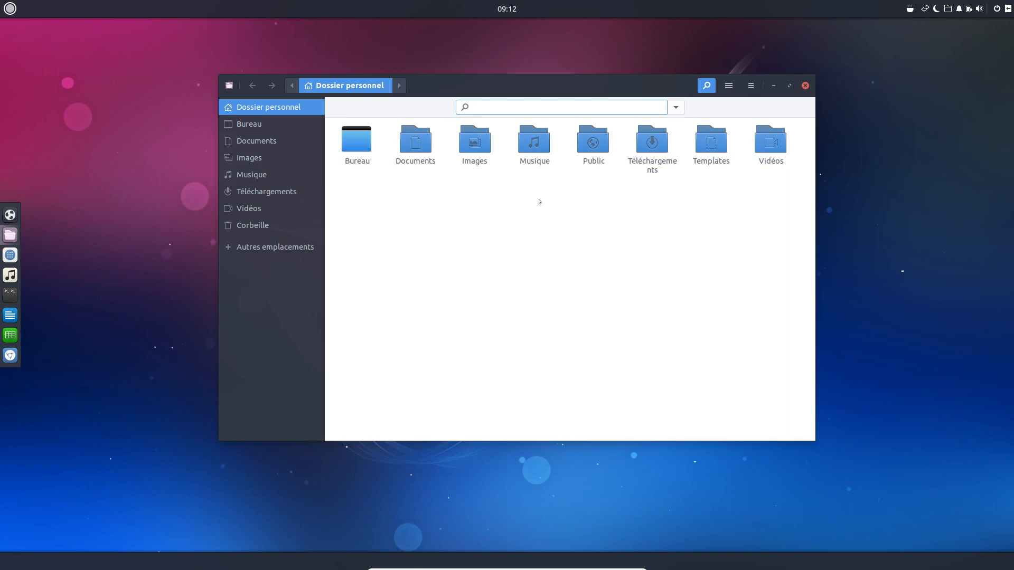
right_click(509, 207)
left_click(431, 257)
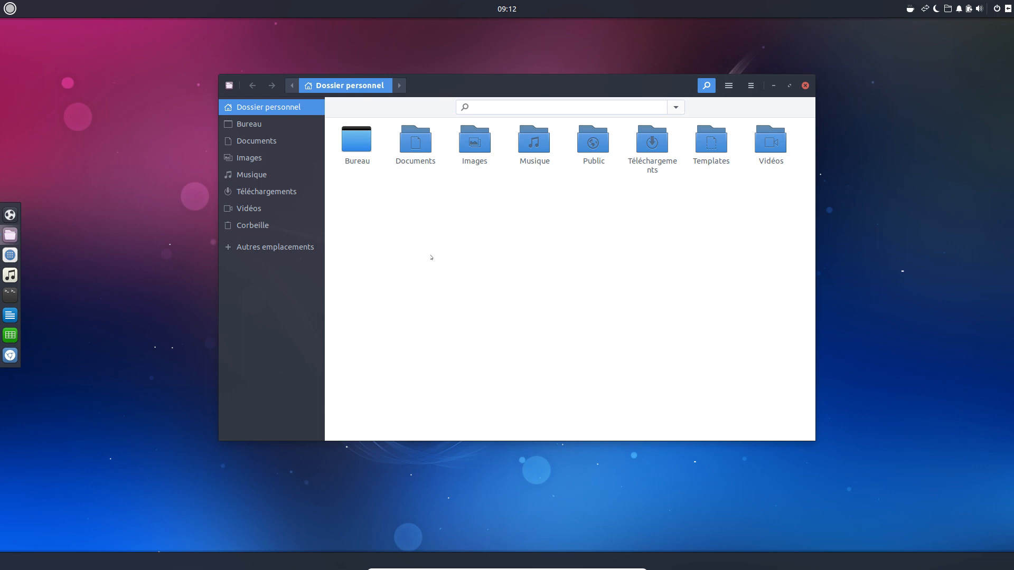
Read the file manager's name and version in its À propos information and close it.
left_click(230, 85)
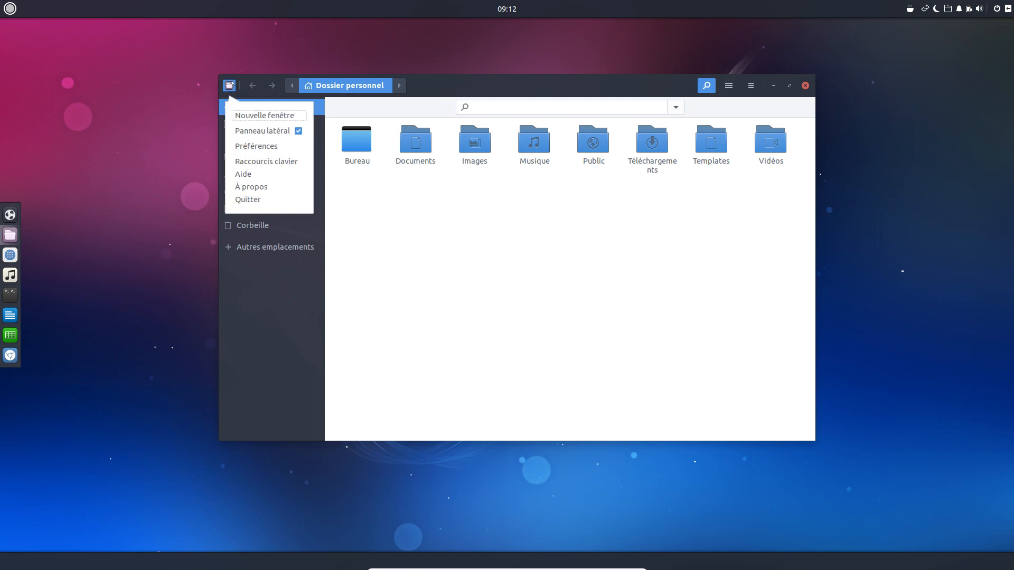
left_click(246, 186)
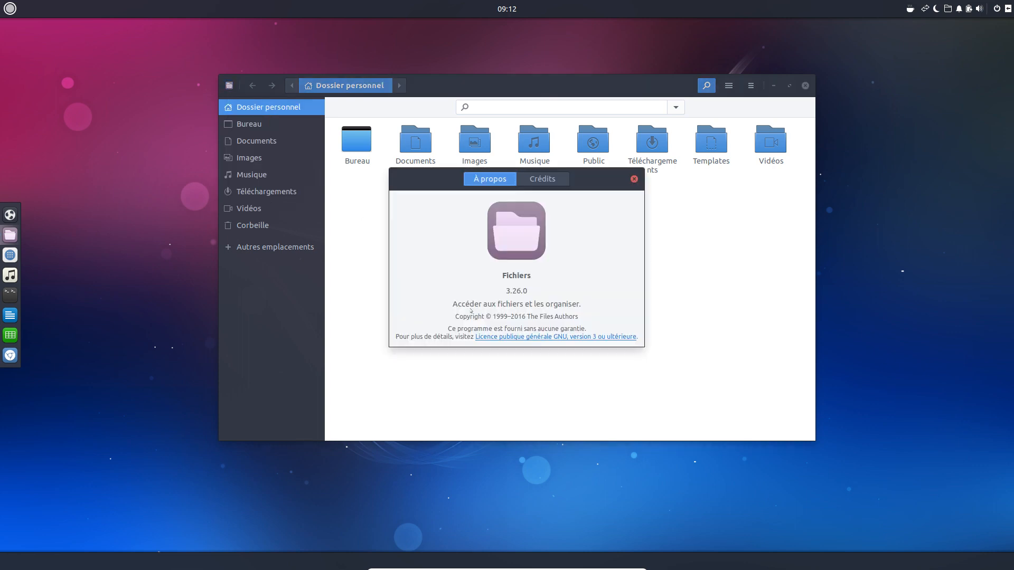
left_click_drag(505, 275, 529, 274)
left_click(634, 179)
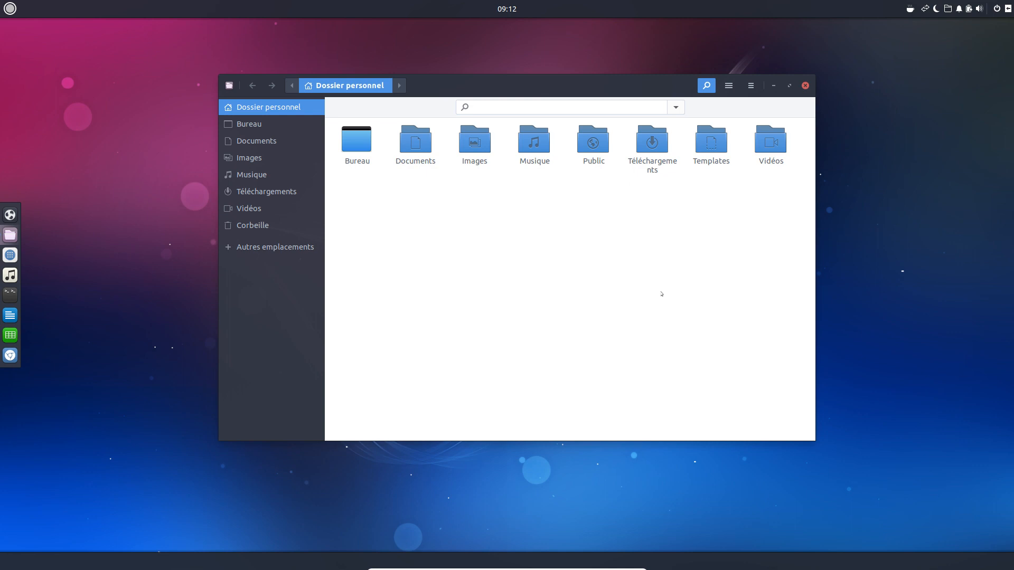
Review the file manager preferences for Comportement, Colonnes des listes and Recherche et aperçu, then close them.
left_click(229, 85)
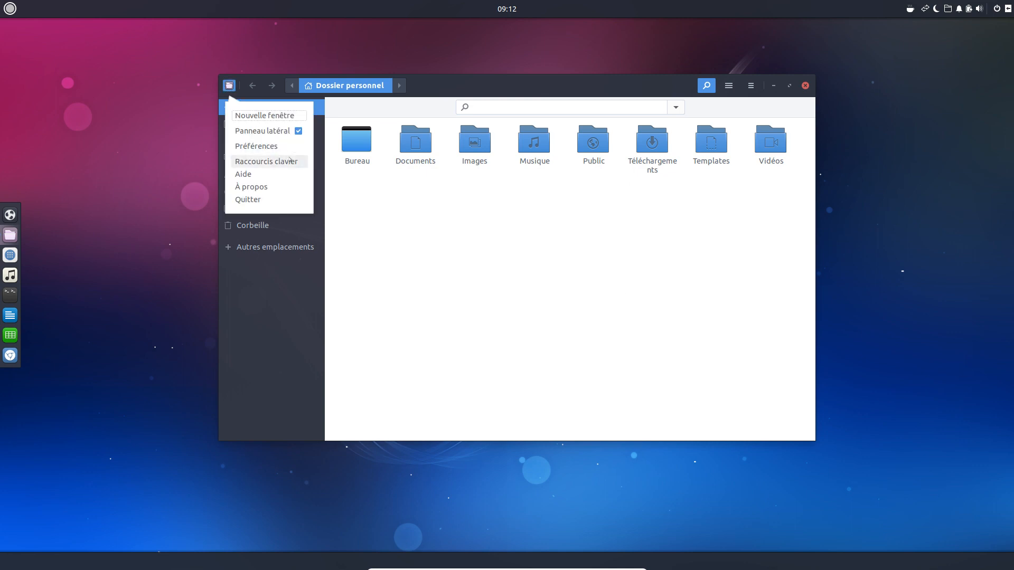
left_click(436, 219)
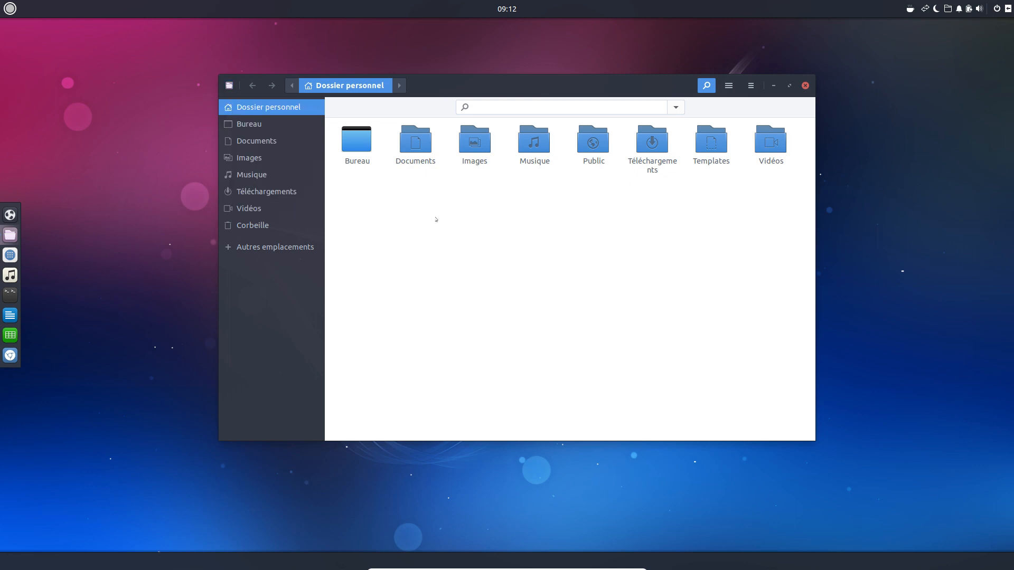
left_click(229, 85)
left_click(263, 150)
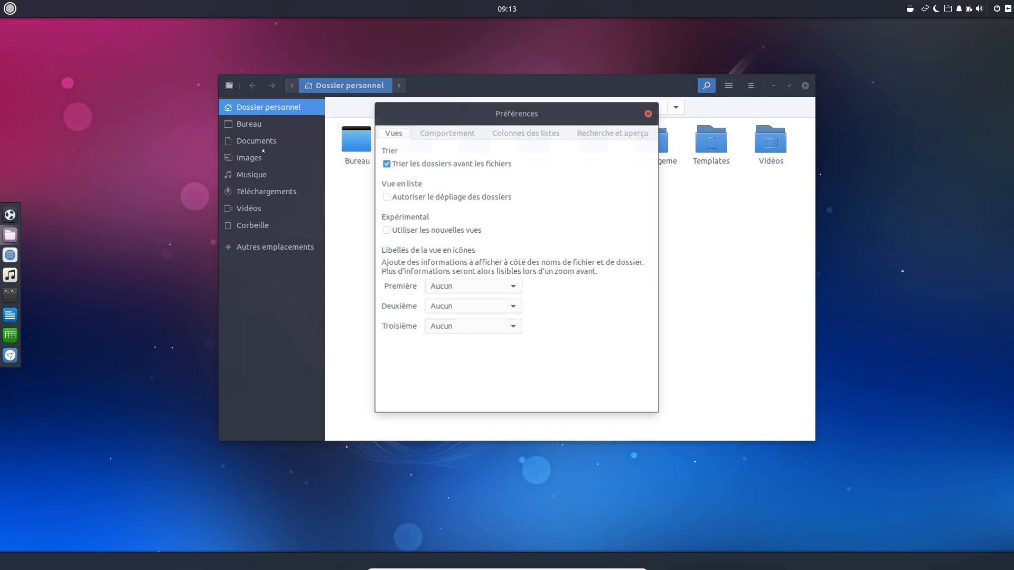
left_click(437, 133)
left_click(528, 134)
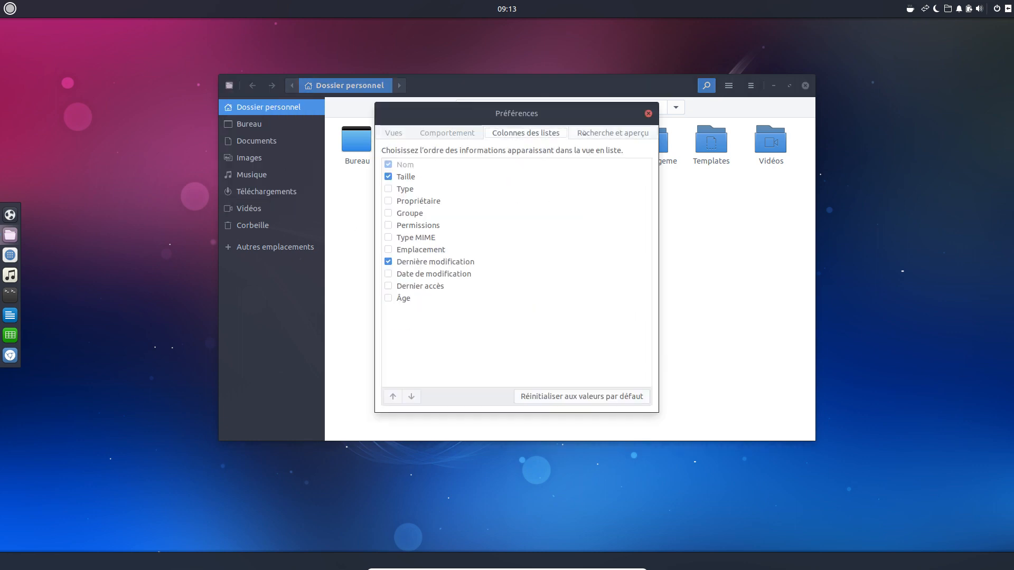
left_click(582, 133)
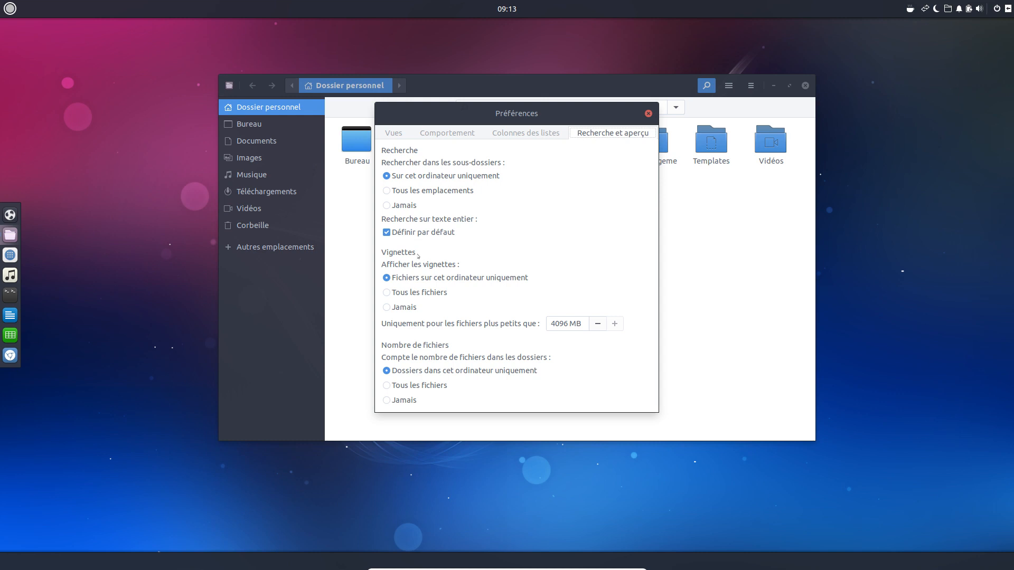
left_click(648, 114)
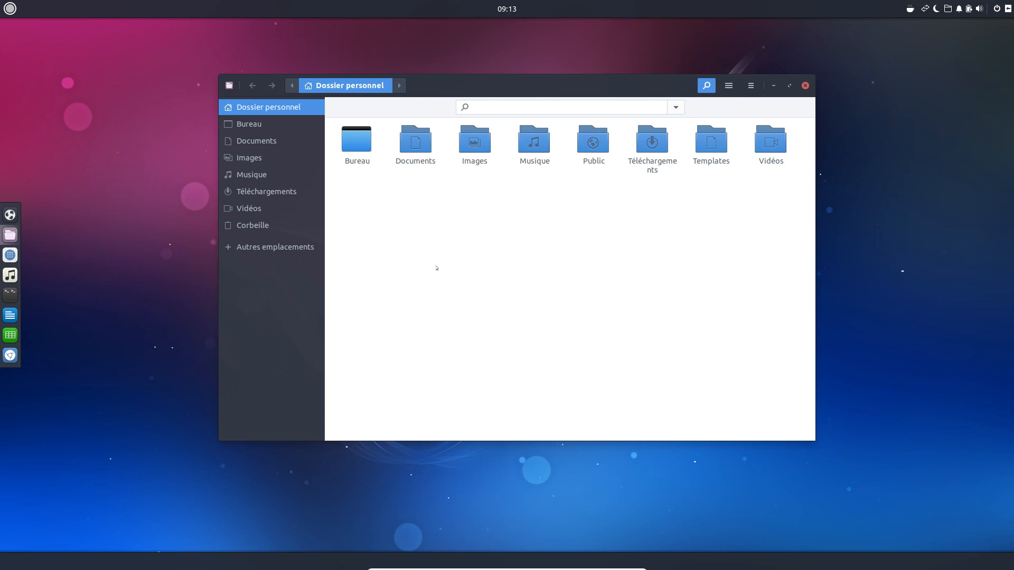
Browse from Autres emplacements into Ordinateur, through the home directory and into the user's personal folder.
left_click_drag(373, 197, 772, 377)
left_click(274, 246)
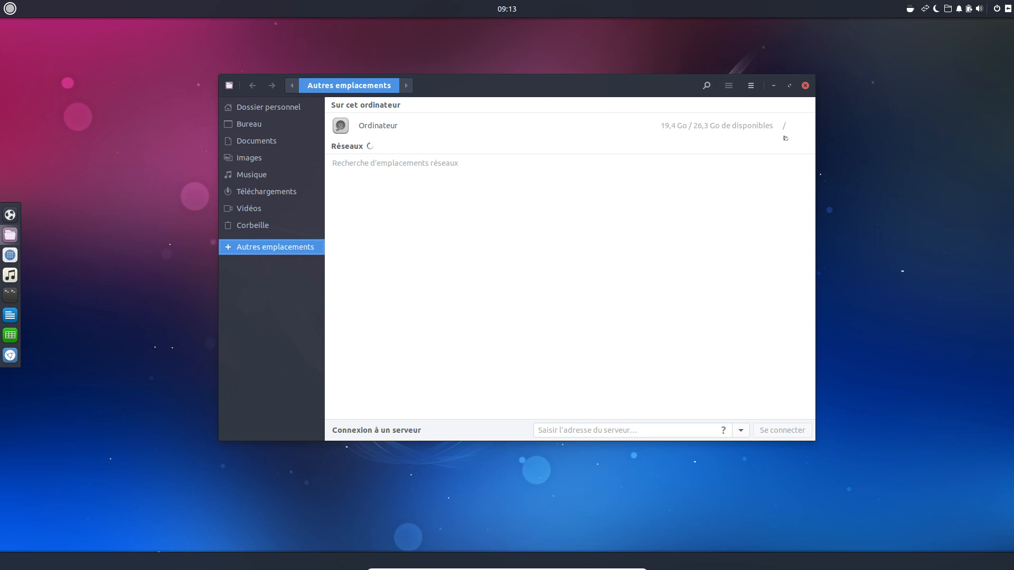
left_click(426, 127)
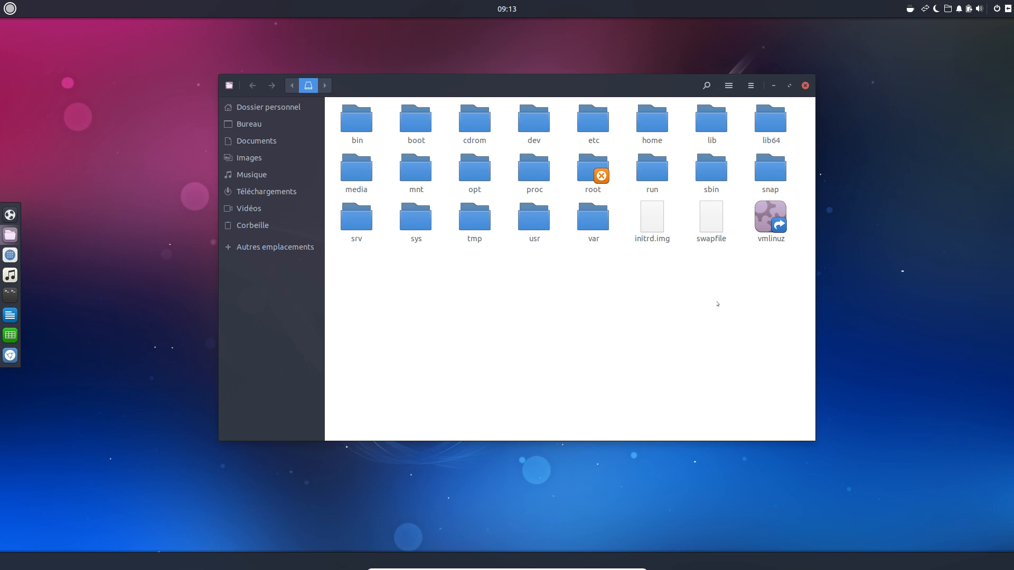
double_click(644, 132)
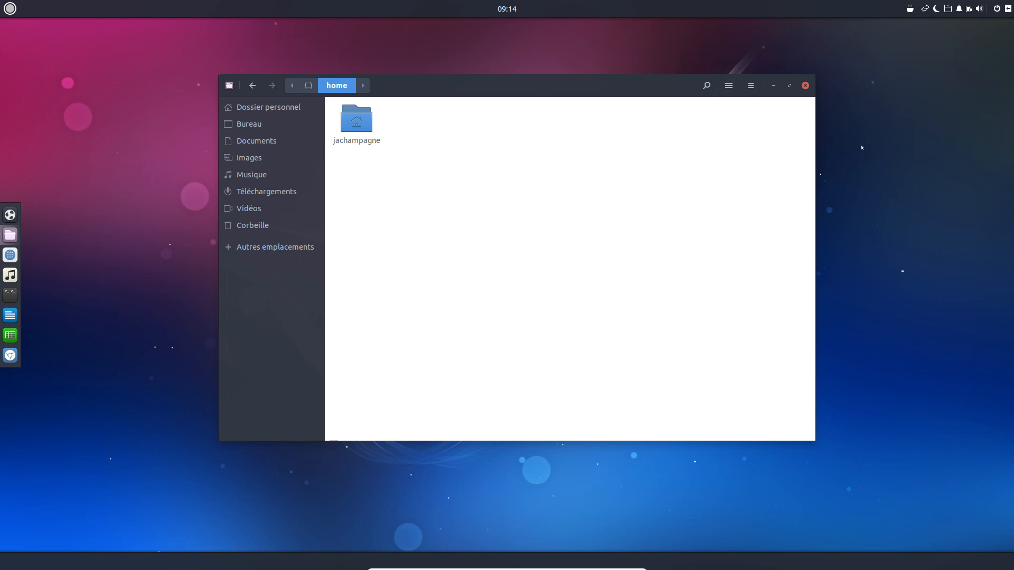
double_click(357, 120)
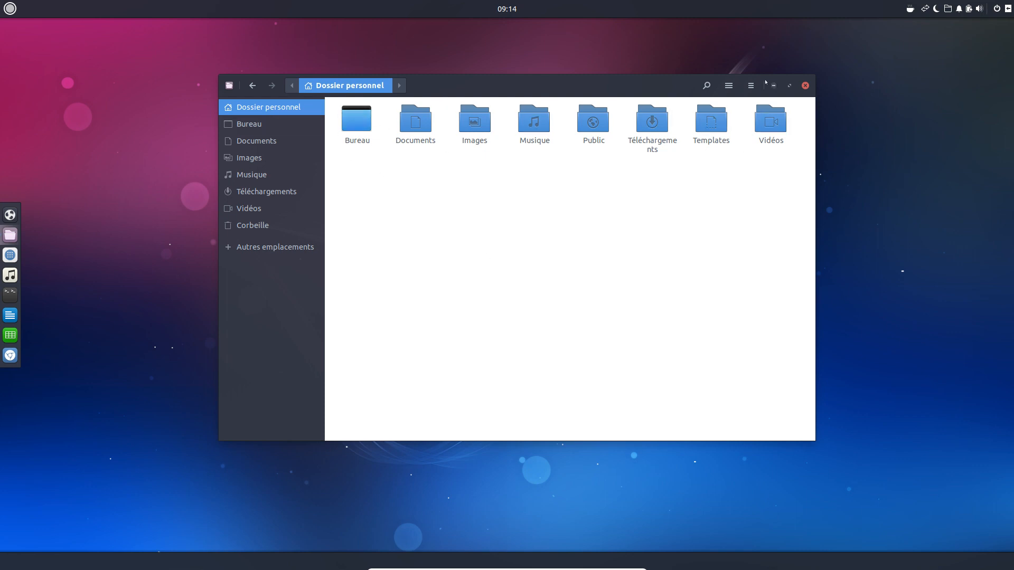
Put the file window away and create a new document from the Text File template on the desktop.
key("alt+F4")
right_click(184, 104)
mouse_move(275, 129)
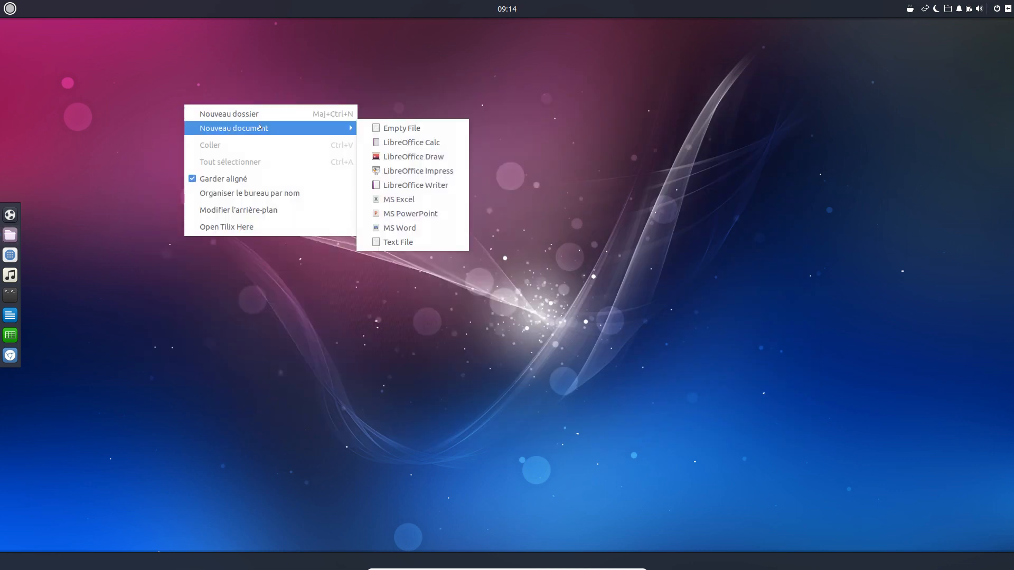
left_click(415, 242)
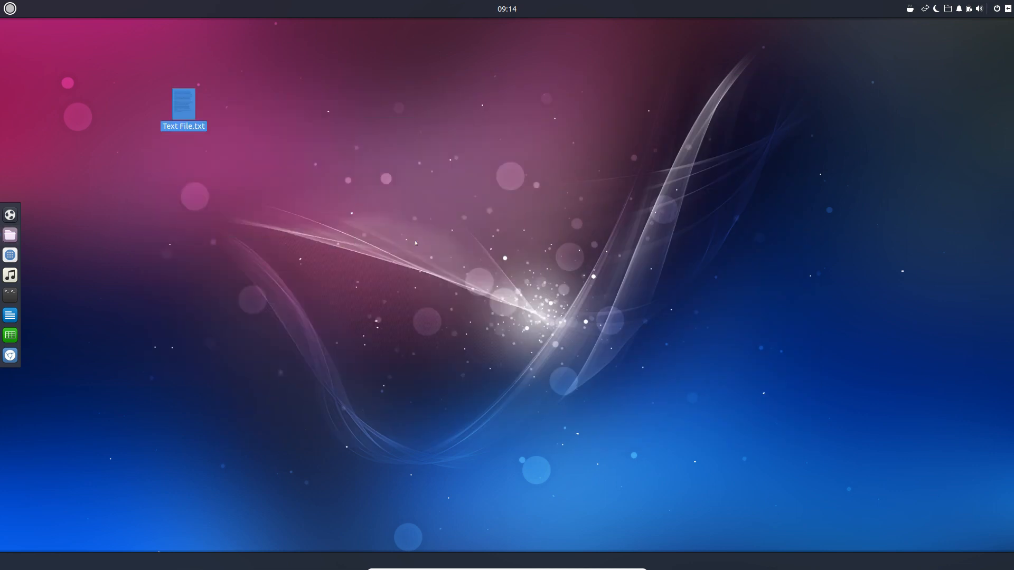
left_click(312, 236)
Bring back the file window and look inside the Bureau and Documents folders, returning to Dossier personnel each time.
left_click(10, 235)
double_click(369, 138)
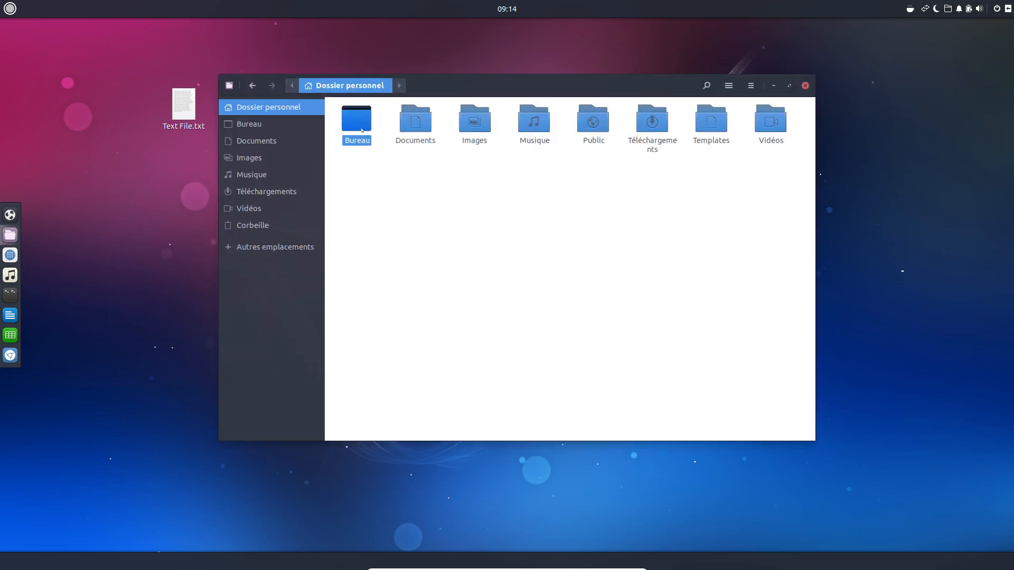
left_click(252, 85)
left_click_drag(401, 180, 770, 139)
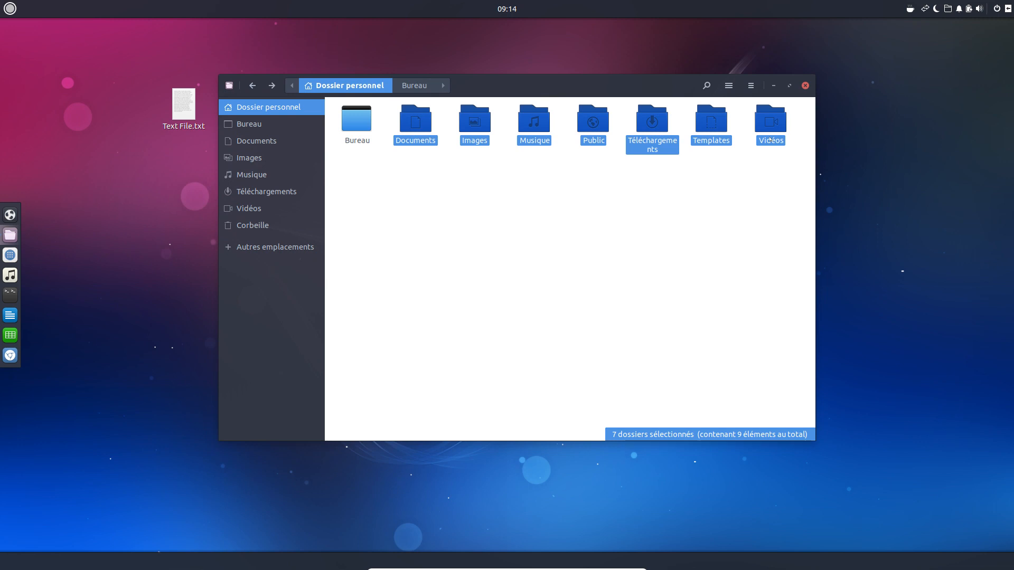
double_click(415, 121)
left_click(354, 87)
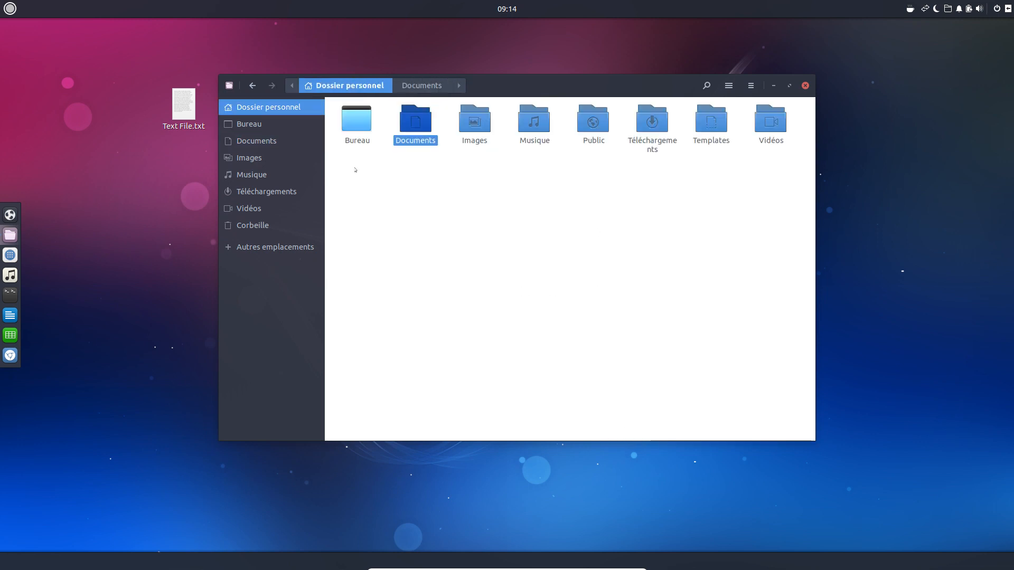
Check the Images, Musique, Téléchargements and Vidéos folders in Dossier personnel by selecting them.
left_click(475, 119)
left_click(522, 131)
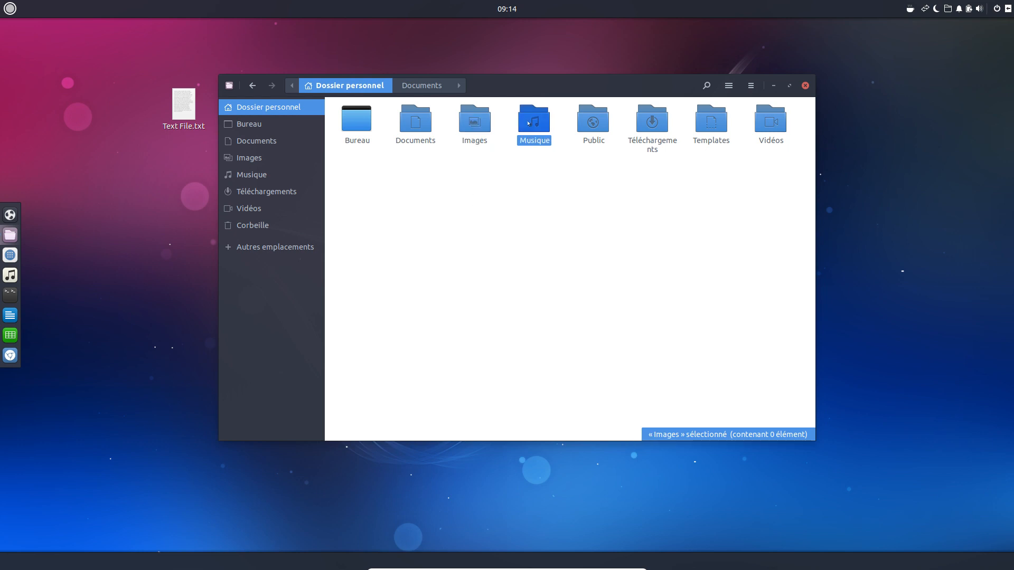
left_click(647, 134)
left_click(646, 185)
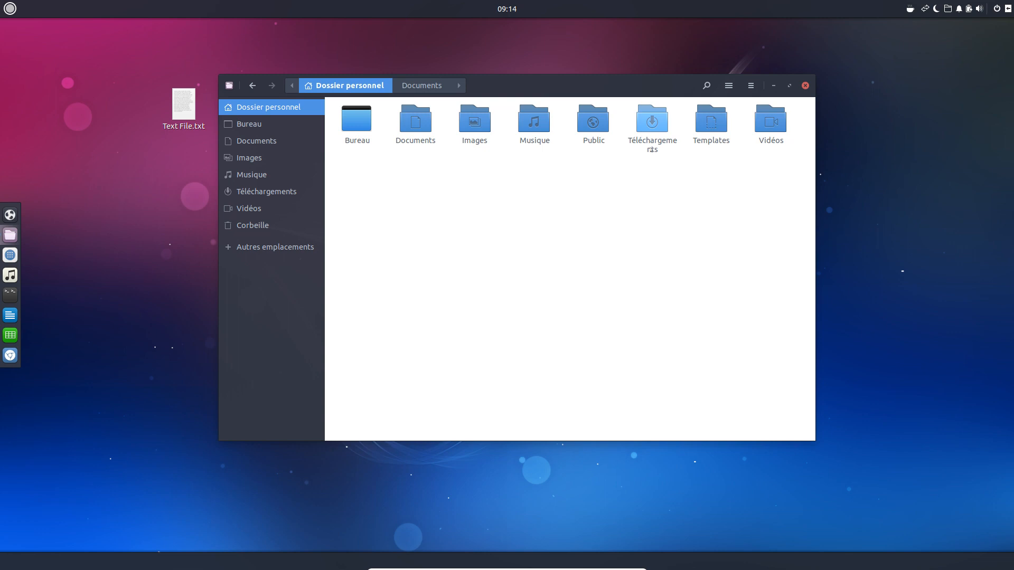
left_click(771, 122)
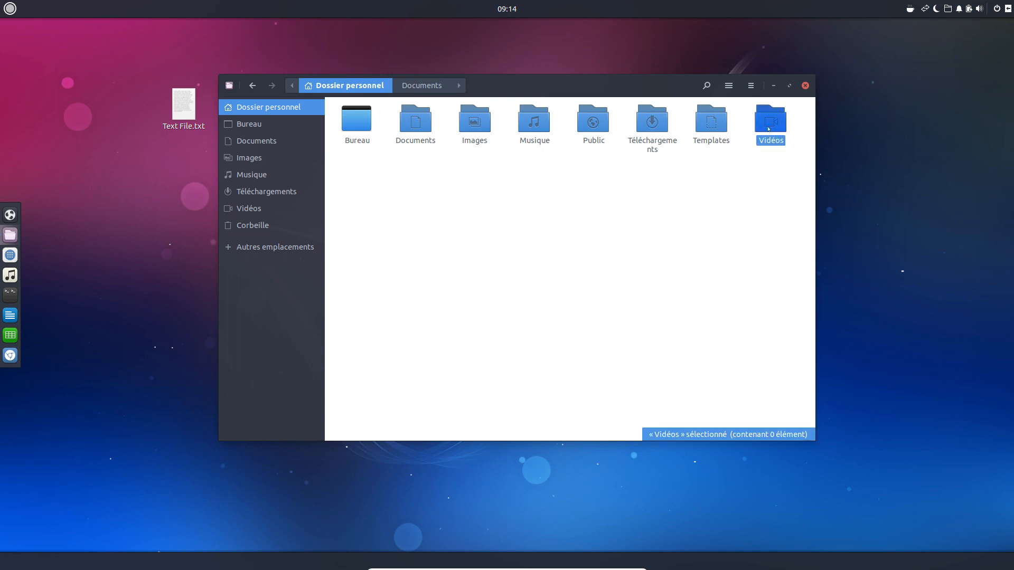
left_click(561, 178)
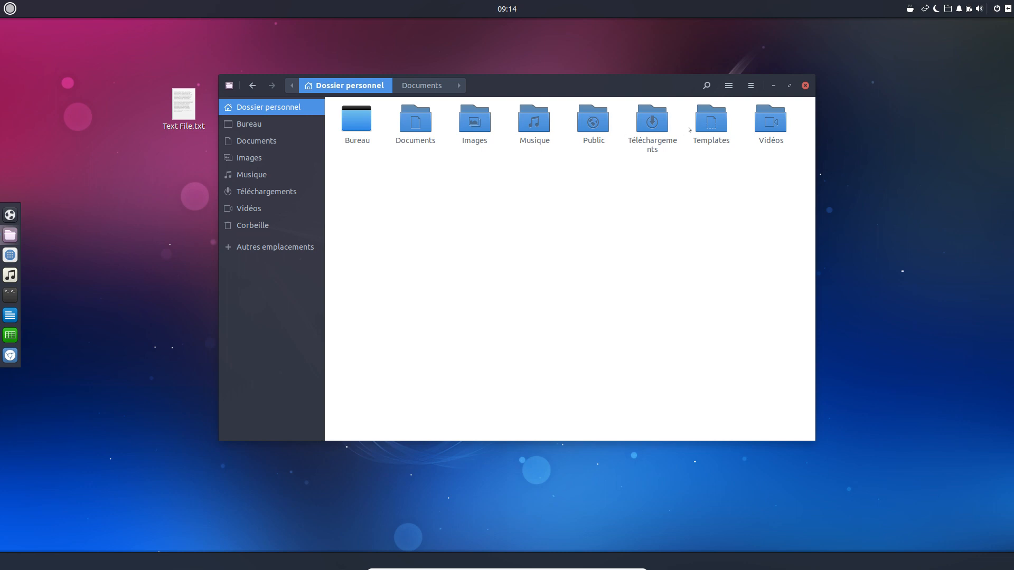
From the Public folder, open the sharing preferences, turn sharing on and open the Partage de fichiers options.
double_click(593, 120)
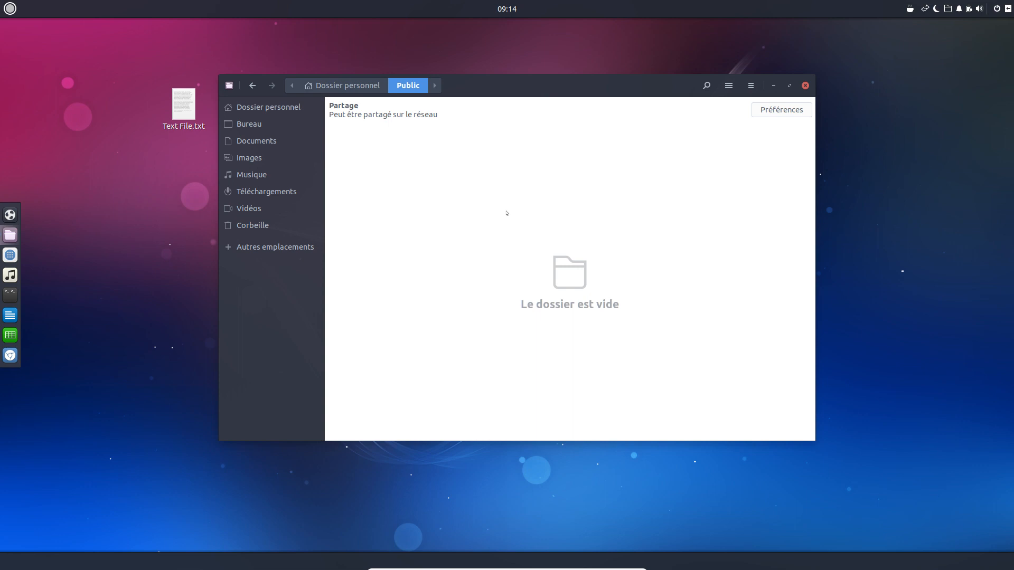
left_click(780, 110)
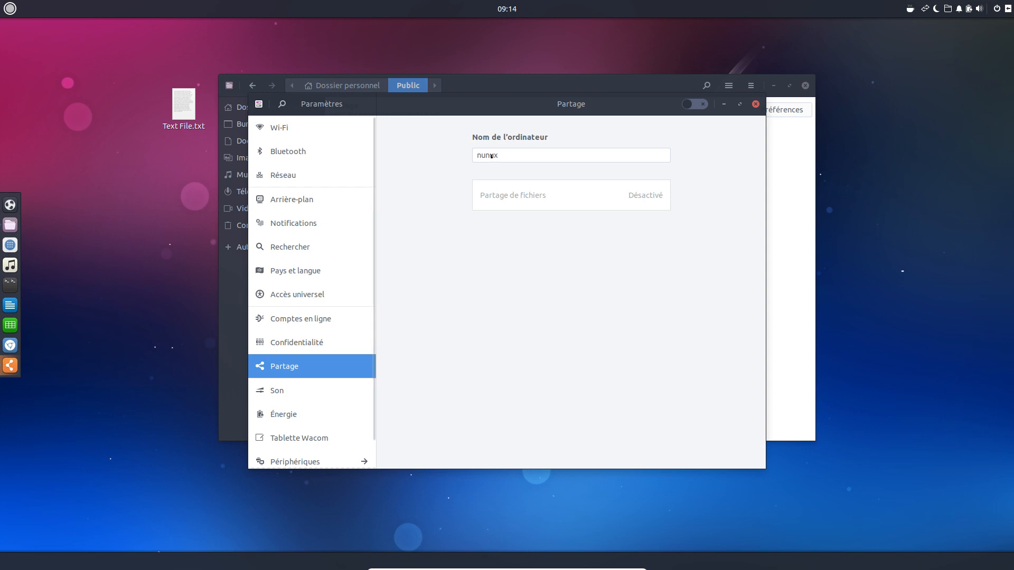
left_click(690, 104)
left_click(661, 193)
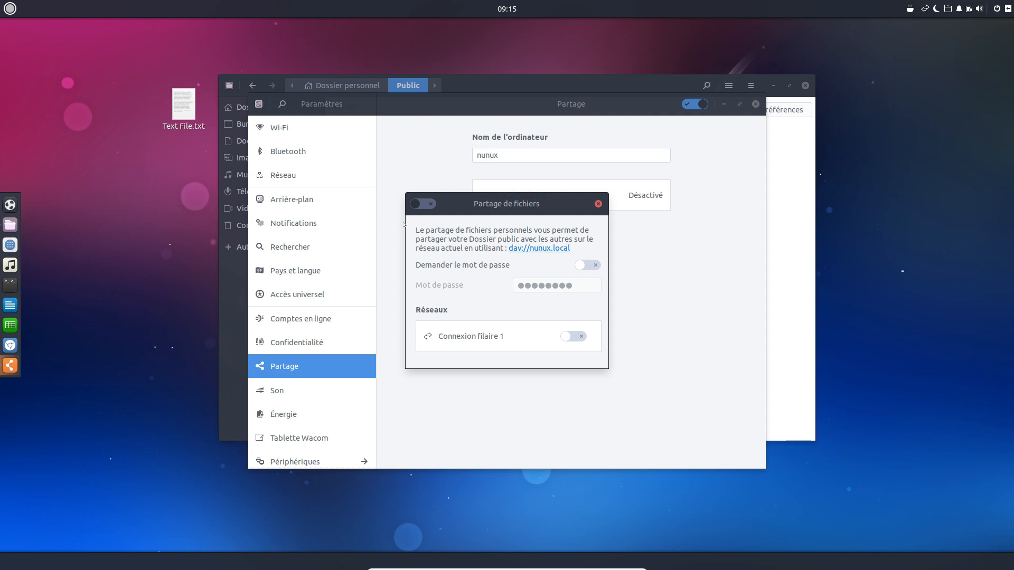
Try enabling file sharing with a password requirement, switch both back off and close the sharing settings.
left_click(420, 208)
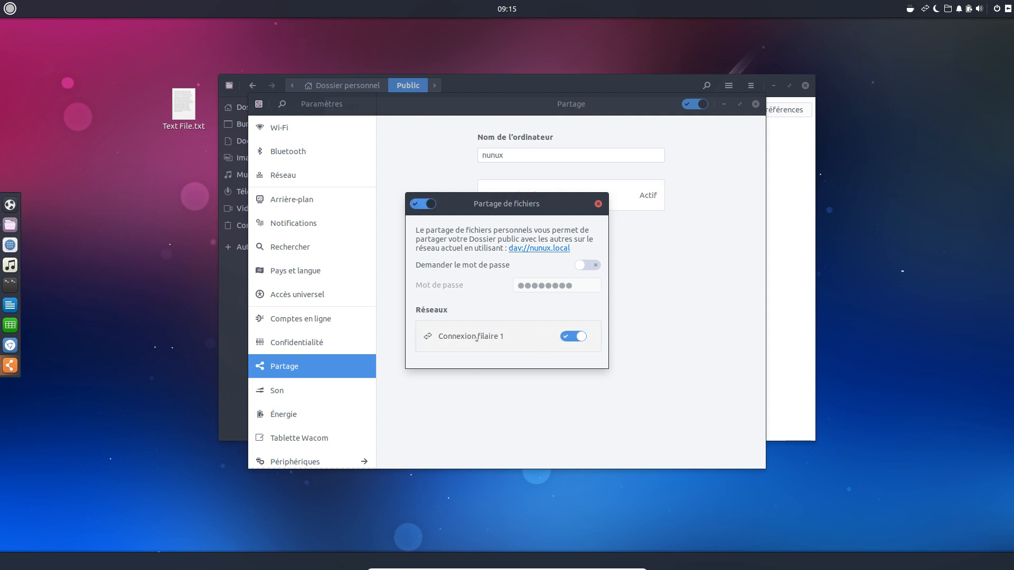
left_click(587, 265)
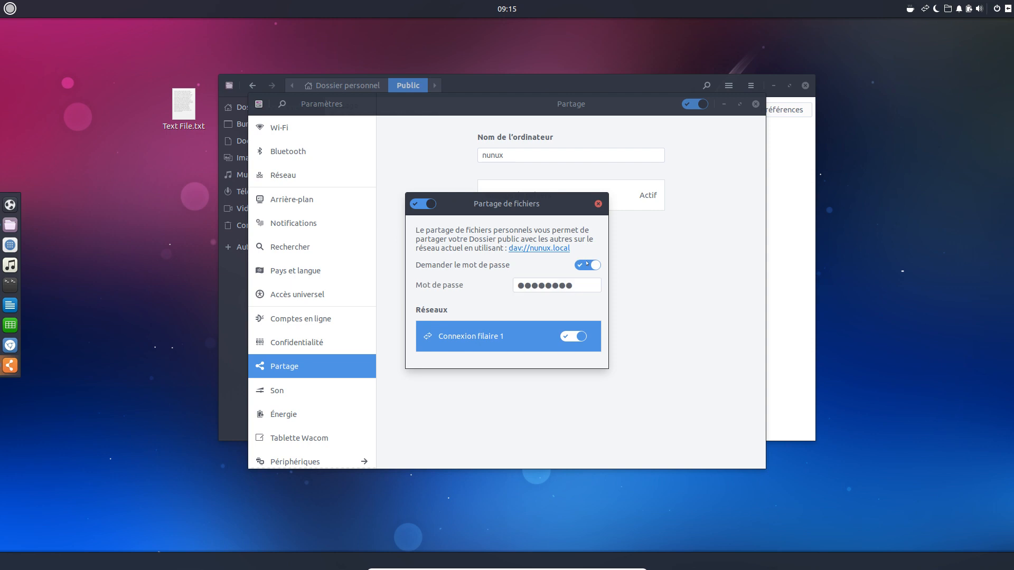
left_click(593, 265)
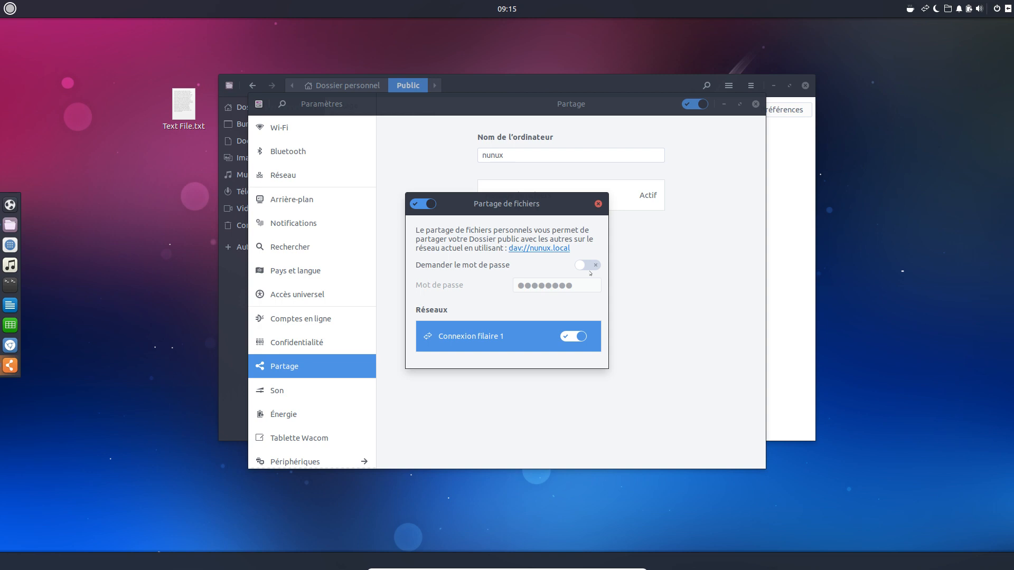
left_click(432, 204)
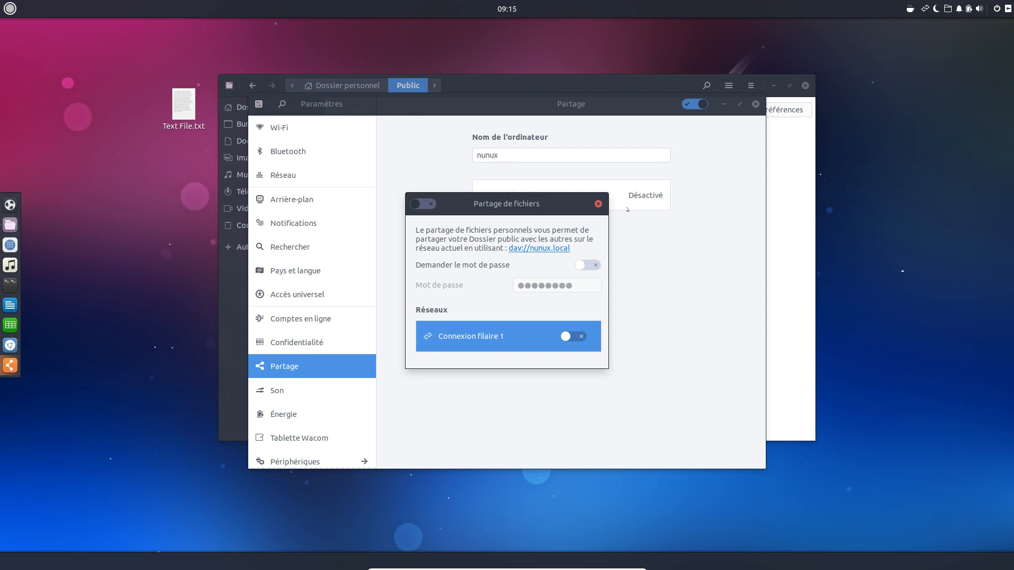
left_click(598, 204)
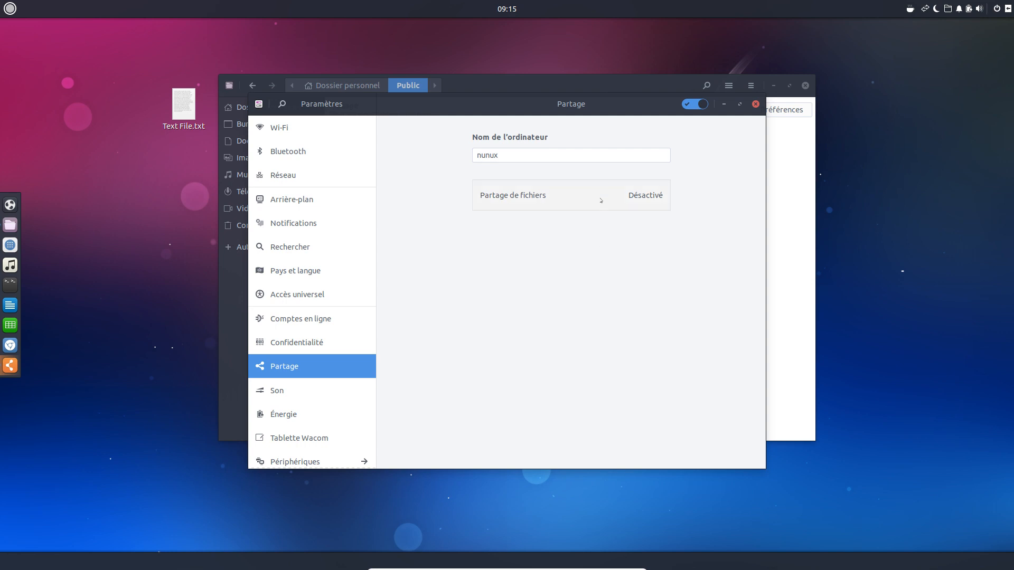
left_click(756, 104)
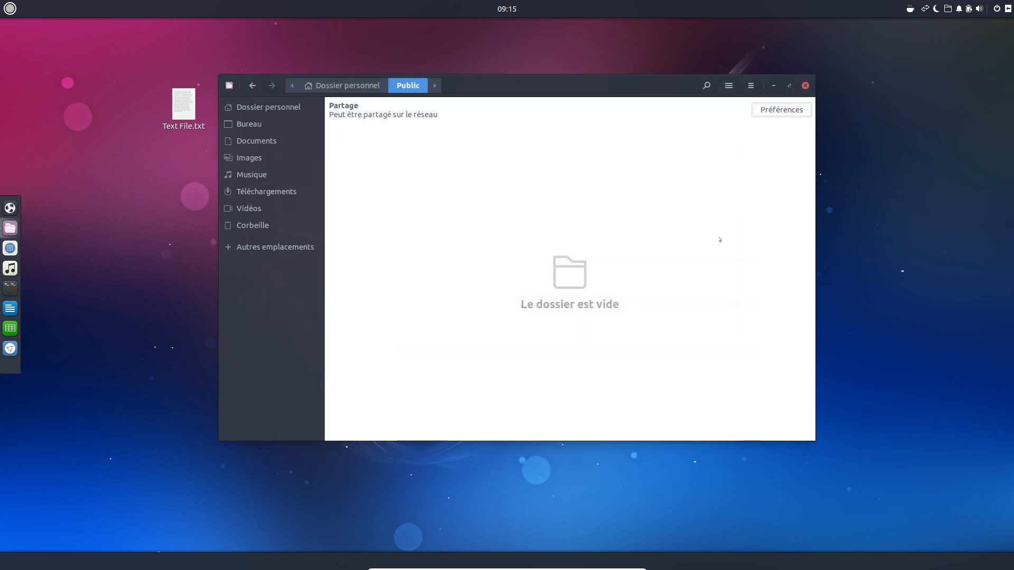
Return to Dossier personnel and open the Templates folder.
left_click(372, 86)
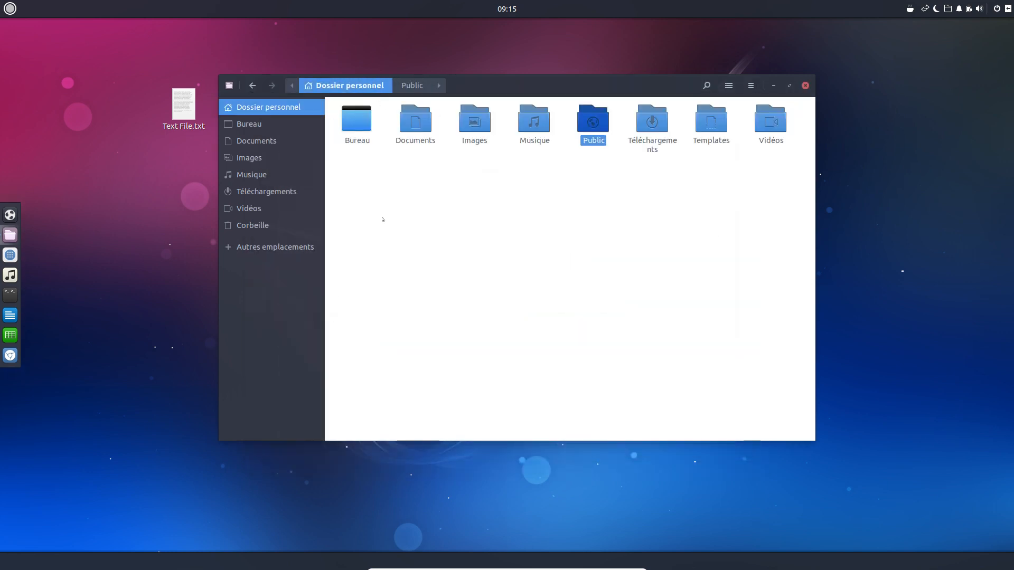
left_click(604, 238)
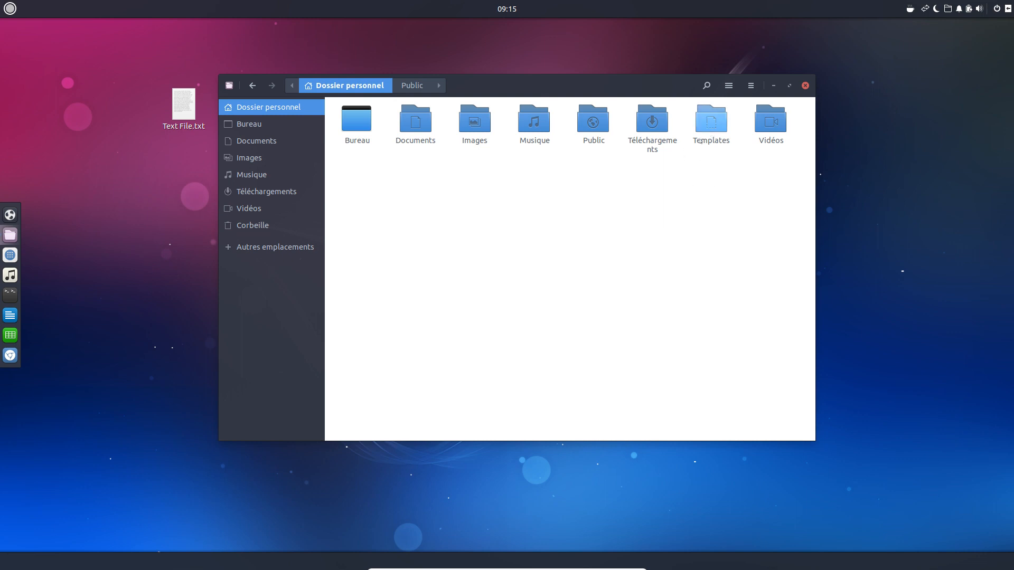
left_click(710, 121)
double_click(711, 121)
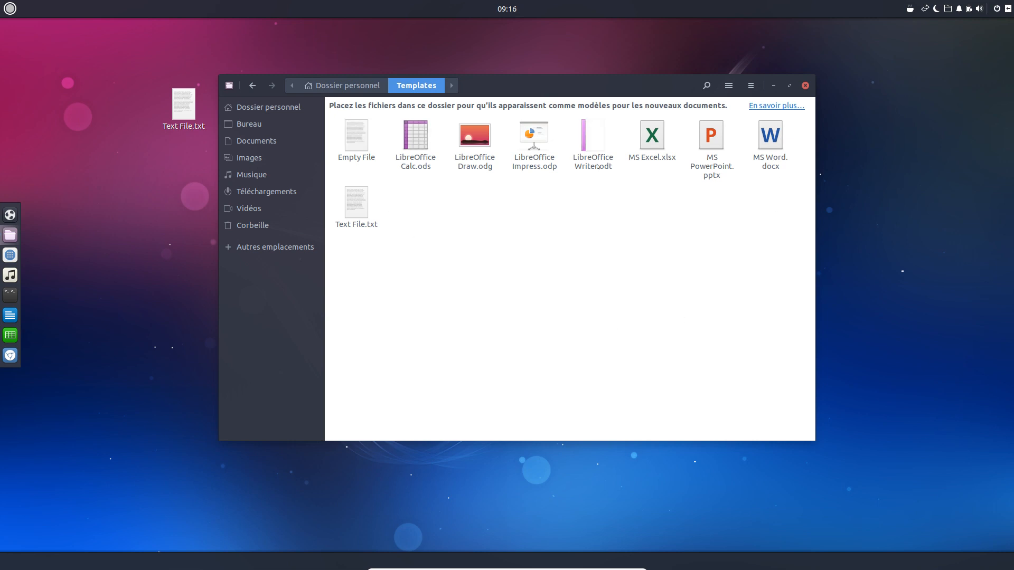
Put the file window away and review the document templates offered for new documents on the desktop.
left_click(774, 85)
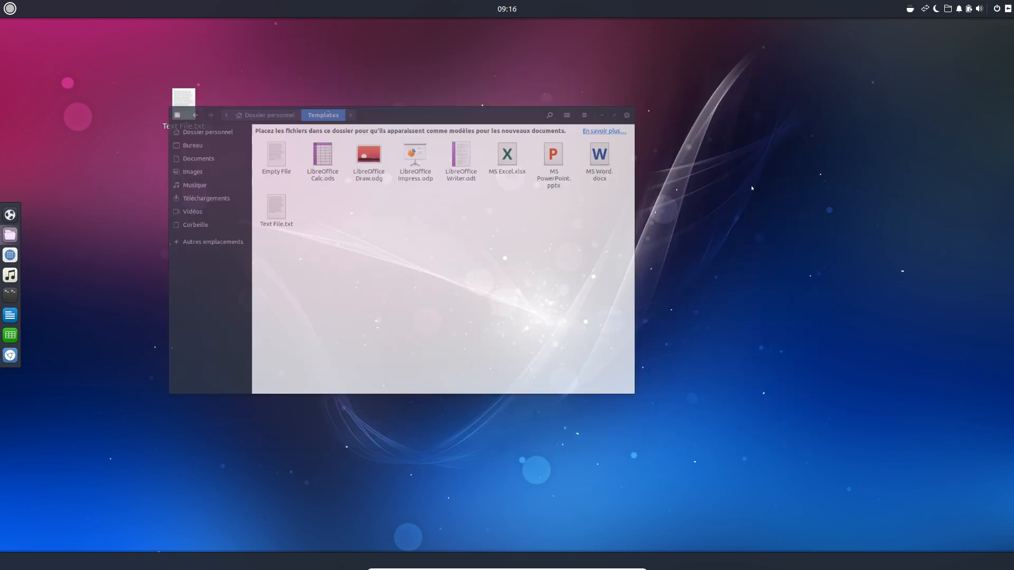
right_click(390, 157)
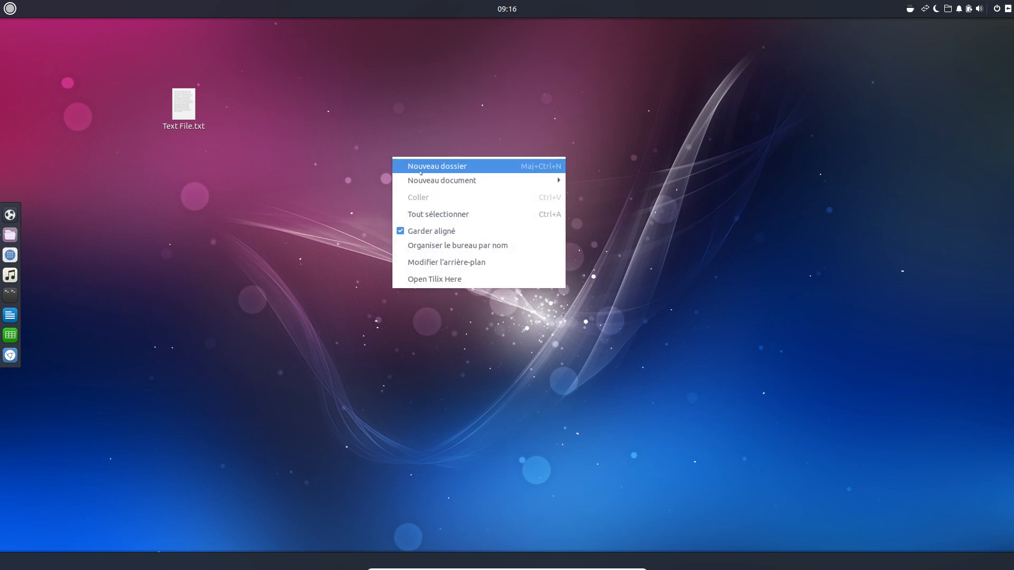
mouse_move(425, 179)
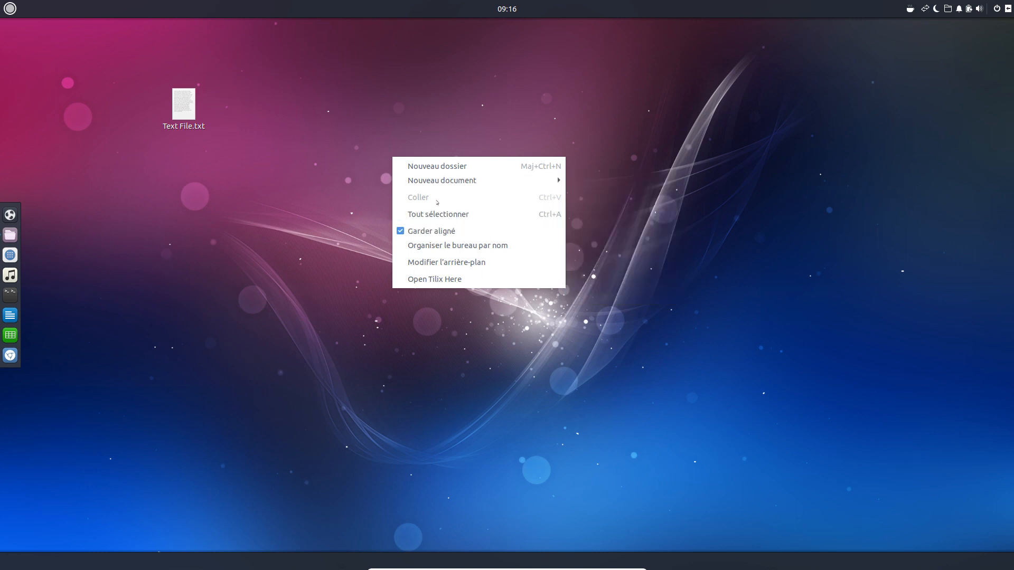
mouse_move(457, 181)
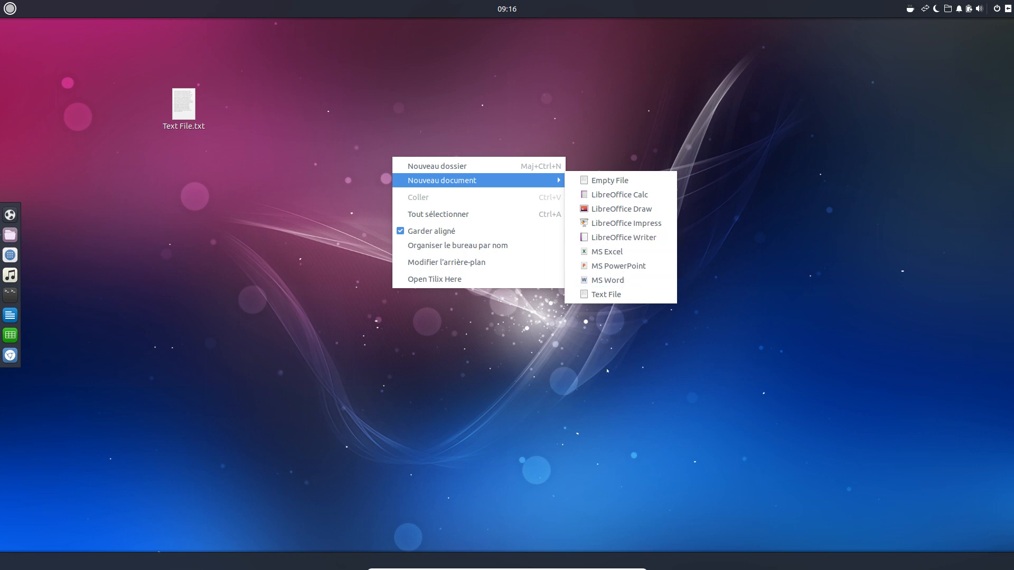
left_click(541, 452)
Move Text File.txt from the desktop to the trash and bring back the Templates window.
right_click(190, 105)
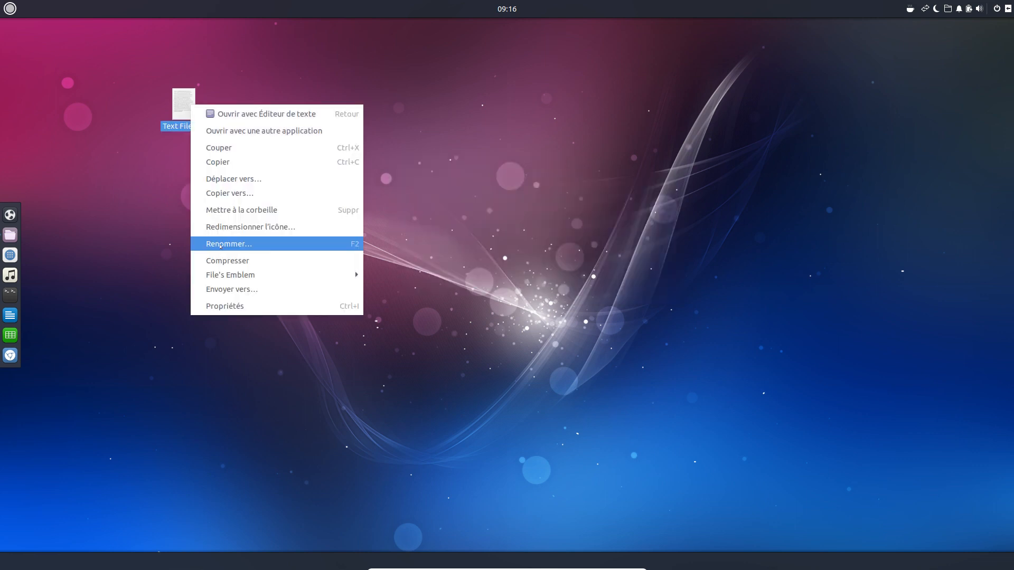
left_click(241, 210)
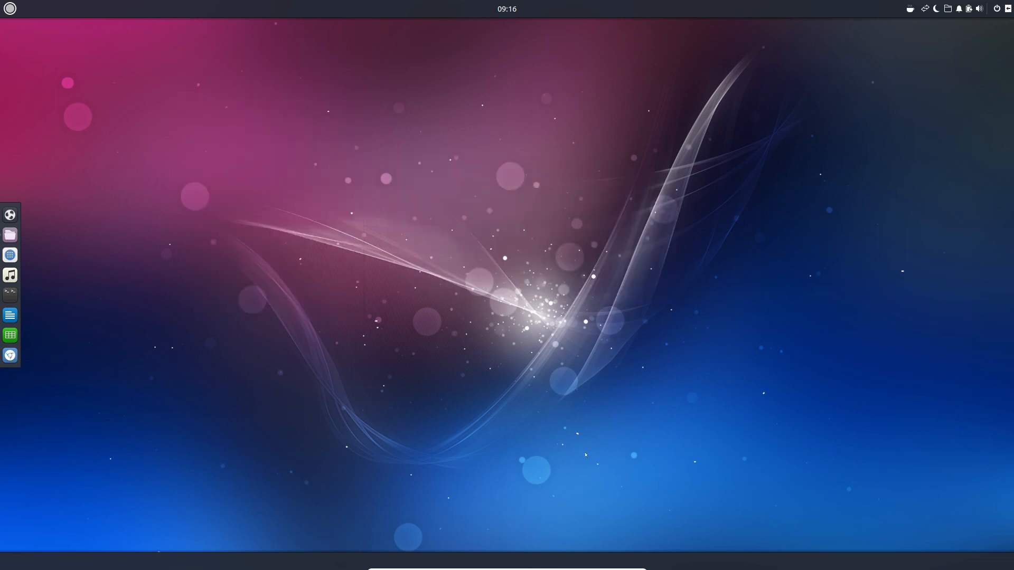
left_click(11, 236)
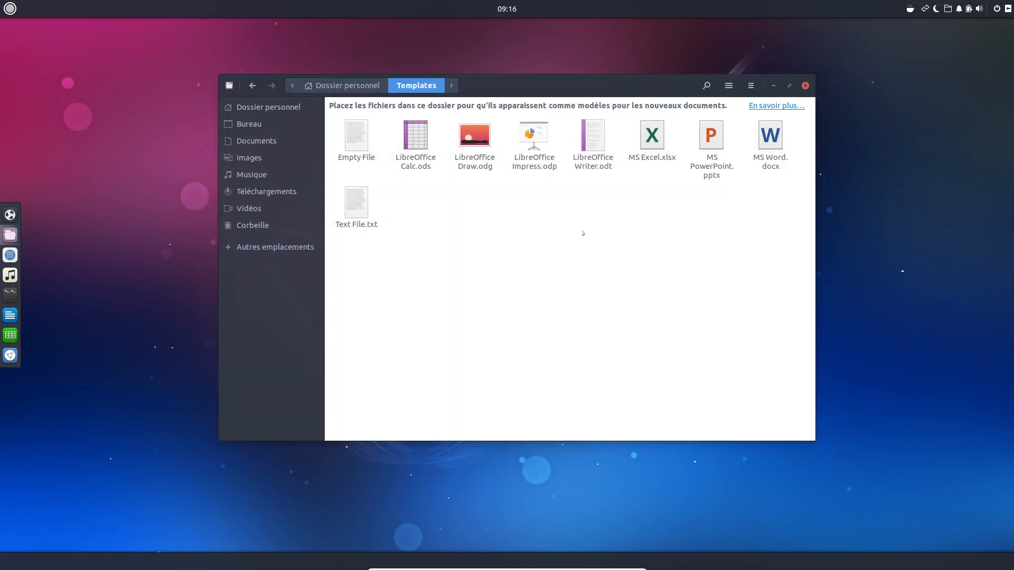
Create a new document from the Empty File template in the Templates folder and rename it Fichier source C.c.
left_click_drag(795, 245, 336, 144)
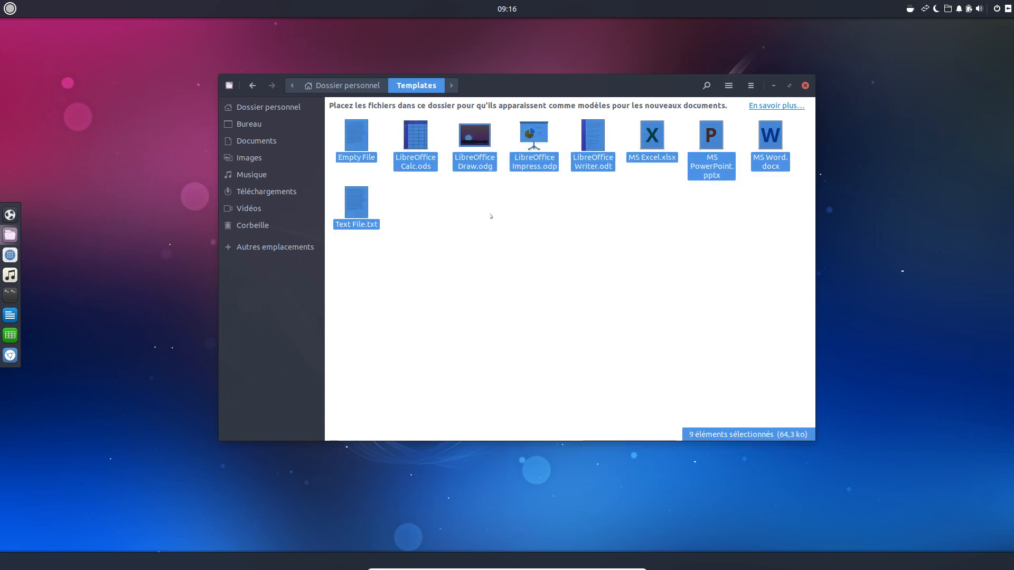
left_click(475, 249)
right_click(479, 236)
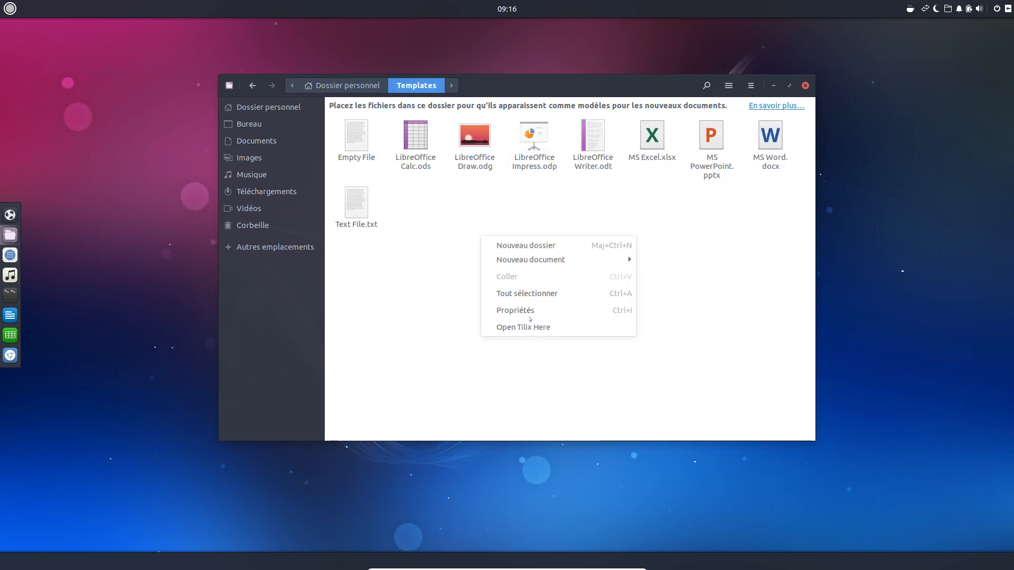
mouse_move(542, 263)
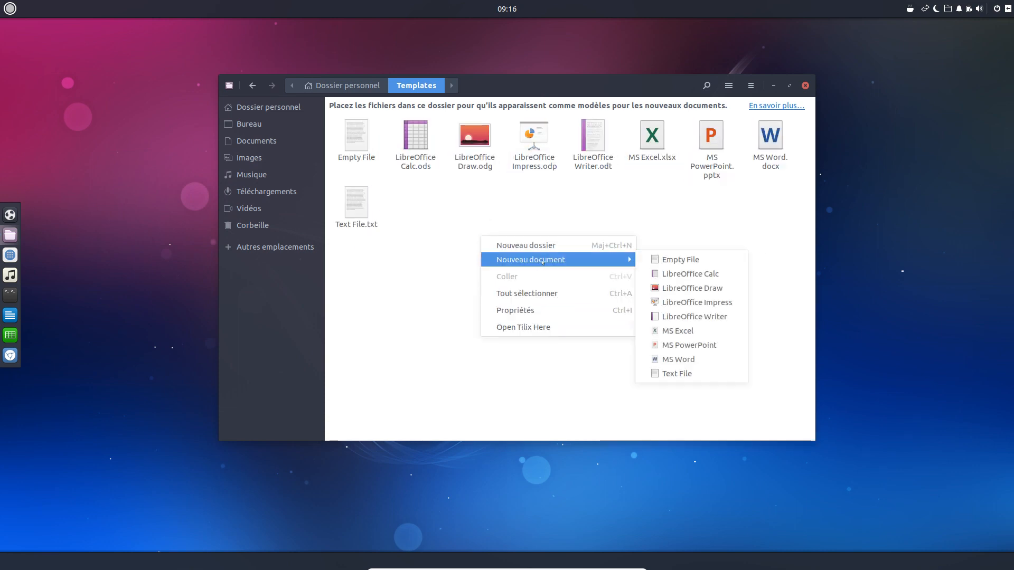
left_click(681, 260)
right_click(417, 158)
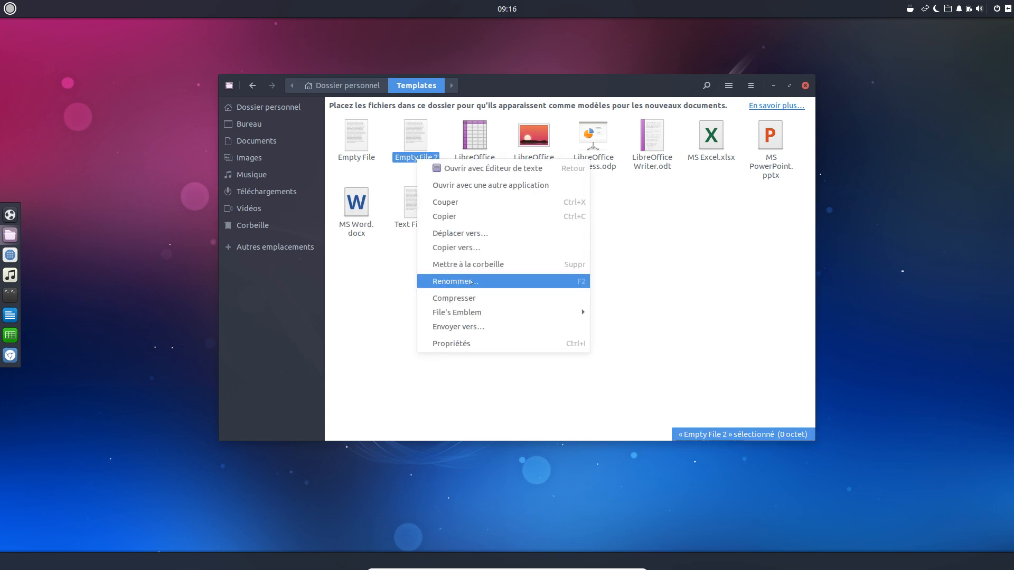
left_click(470, 284)
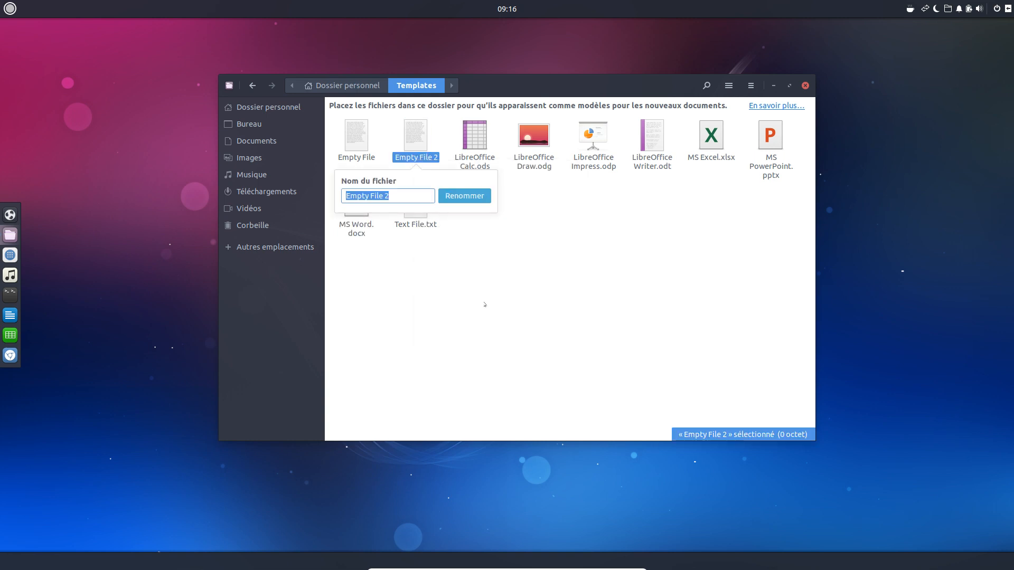
type("Fichier source C.c")
key("Return")
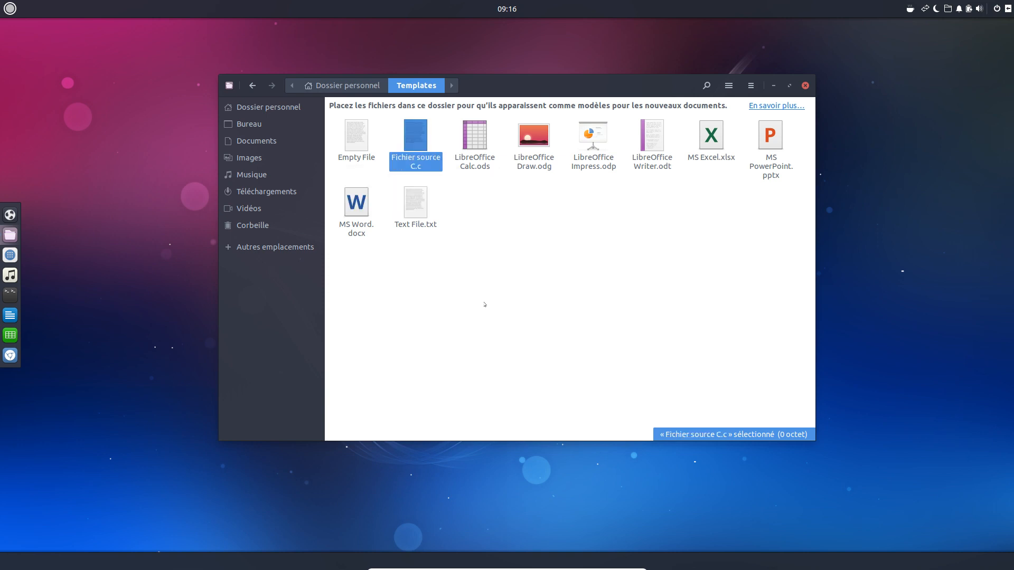
Open Fichier source C.c in Éditeur de texte and write "#include <stdio.h>", a blank line, "int main(void)" and an opening brace.
right_click(417, 136)
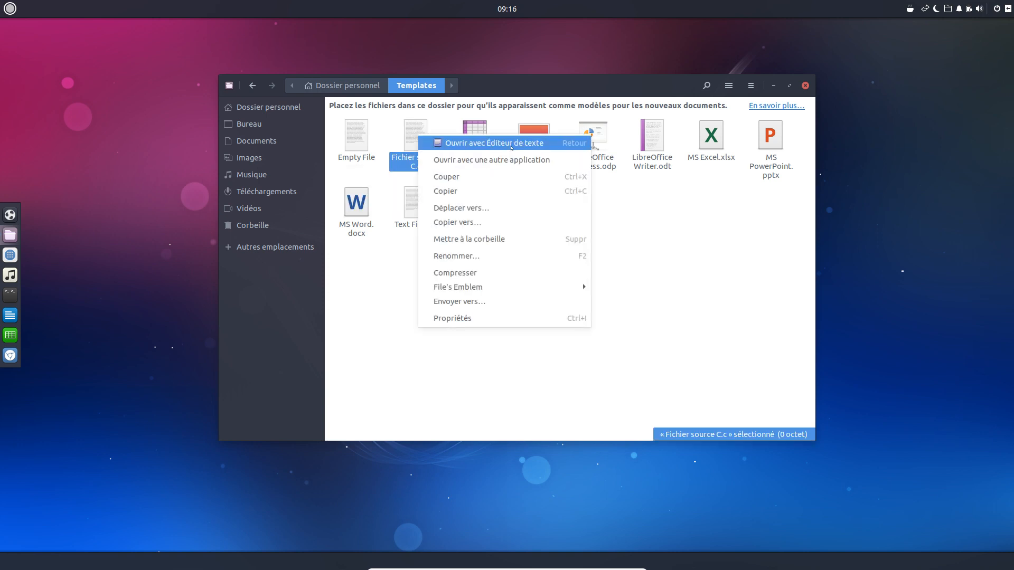
left_click(468, 143)
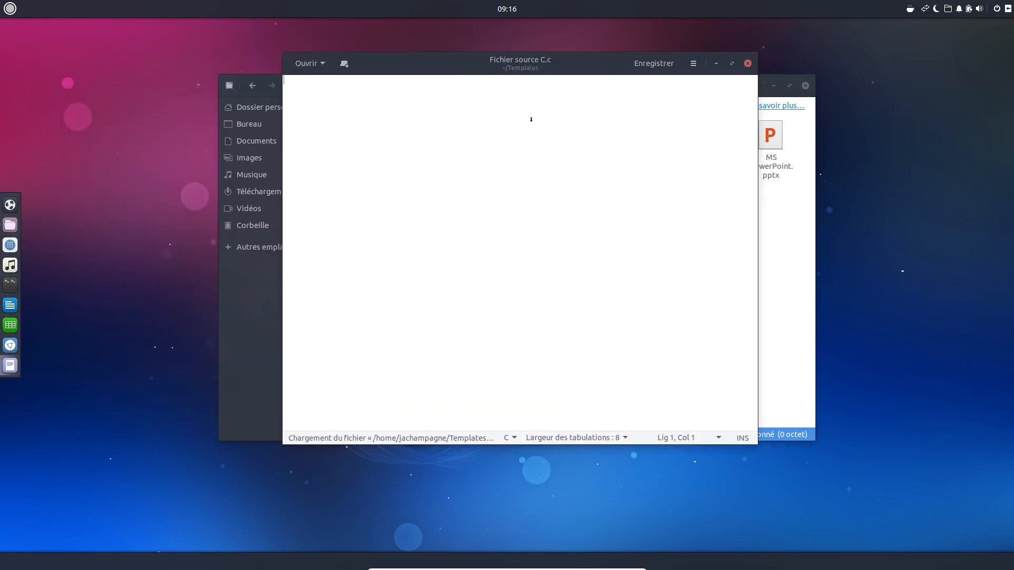
type("#include <s")
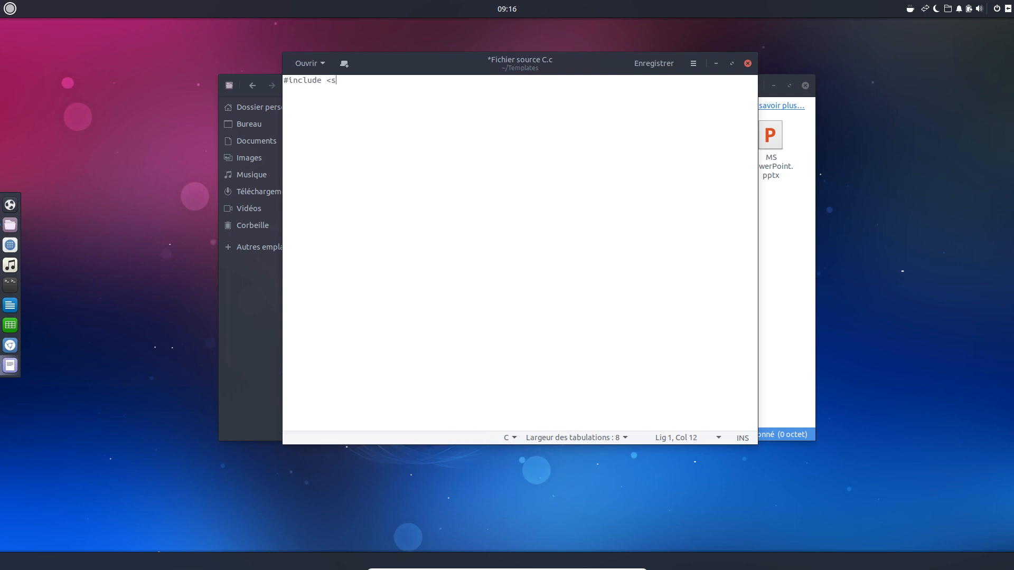
type("tdio.h>")
key("Return")
key("Return")
type("int main(void)")
key("Return")
type("{")
key("Return")
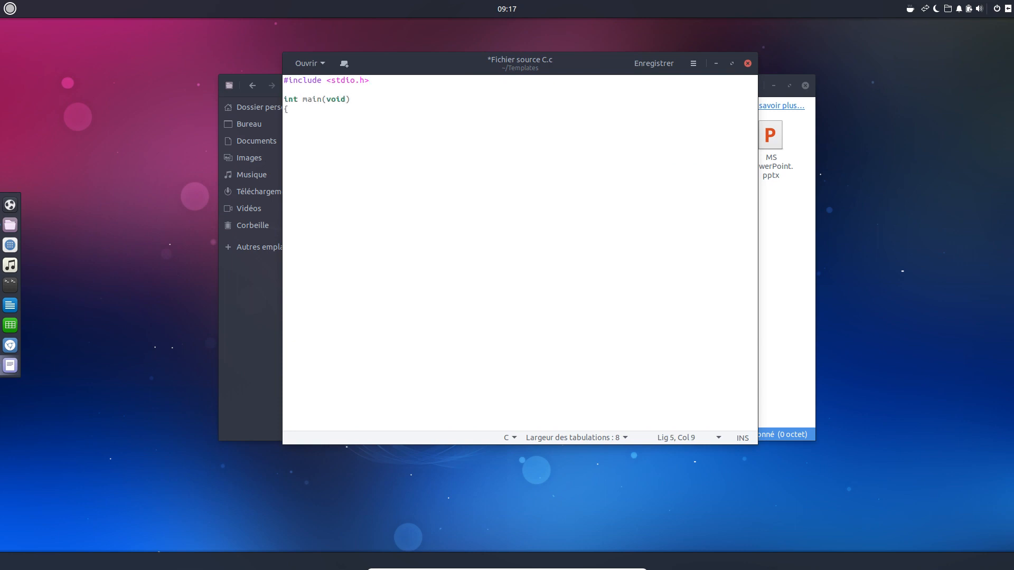
Add an indented return statement ending in a semicolon and a closing brace to the main function.
type("retrurn")
key("BackSpace")
key("BackSpace")
key("BackSpace")
key("BackSpace")
type("urn")
key("Insert")
type(";")
key("Return")
type("}")
Insert a blank line below the opening brace and complete the statement as "return 0;".
key("Up")
key("Up")
key("Return")
key("Down")
key("Right")
key("Right")
key("Right")
key("Right")
key("Right")
key("Right")
key("Right")
key("Right")
key("Right")
key("Right")
key("Right")
type("0")
key("Insert")
Save Fichier source C.c, close the text editor and clear the file selection in Templates.
left_click(654, 63)
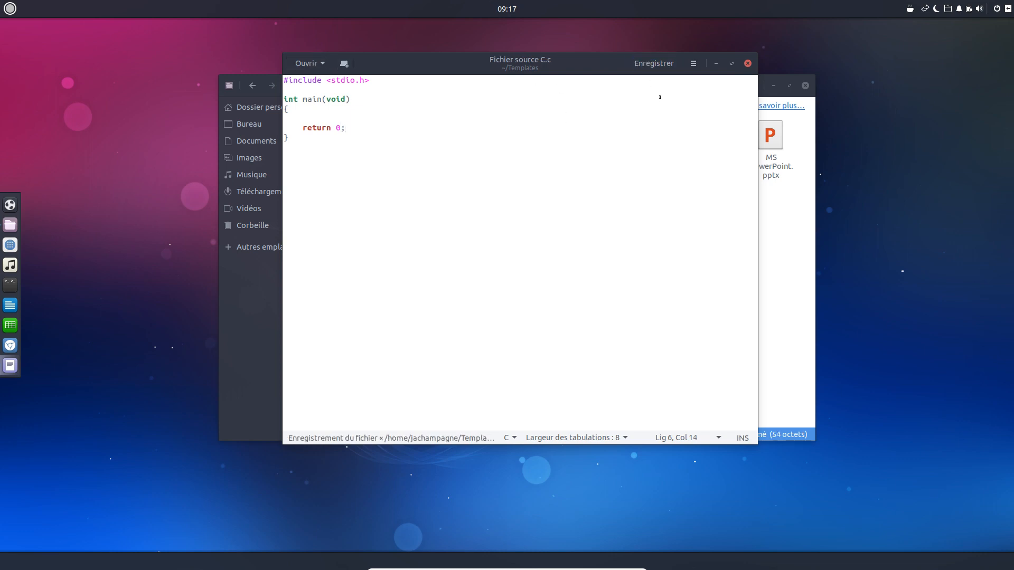
left_click(747, 63)
left_click(466, 182)
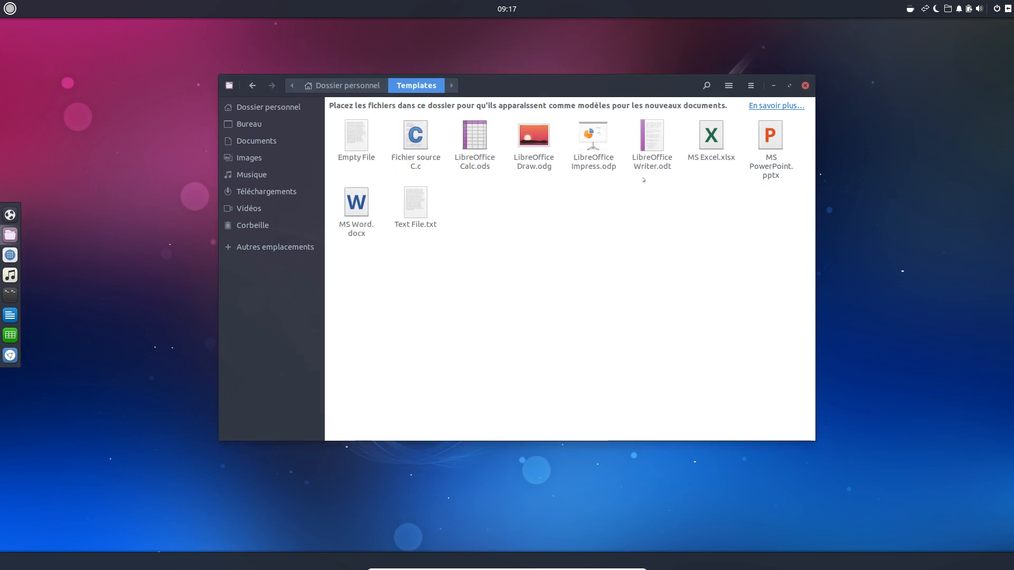
Close the Templates window, create a desktop document from the Fichier source C template and rename it main.c.
left_click(805, 85)
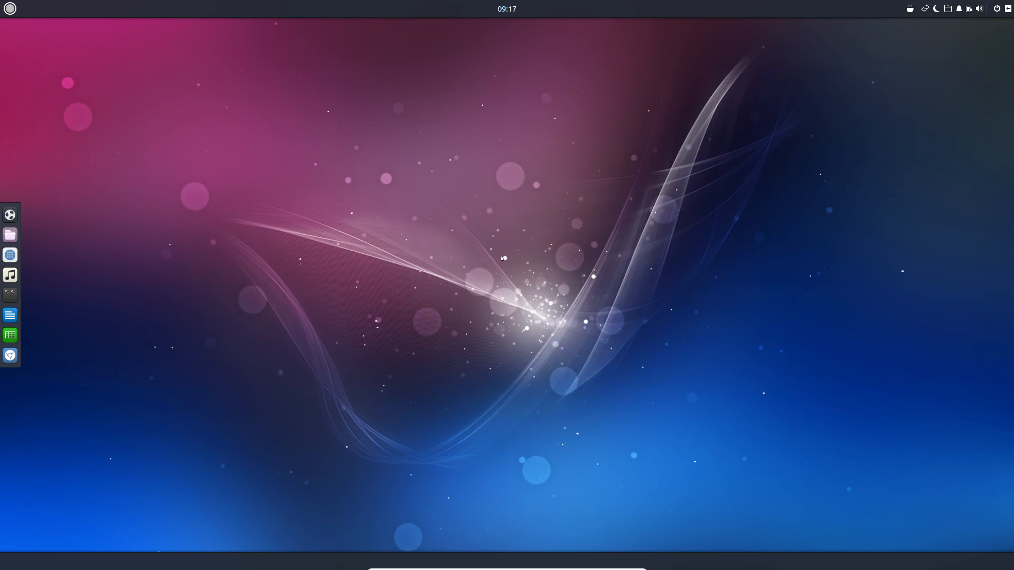
right_click(269, 118)
mouse_move(422, 141)
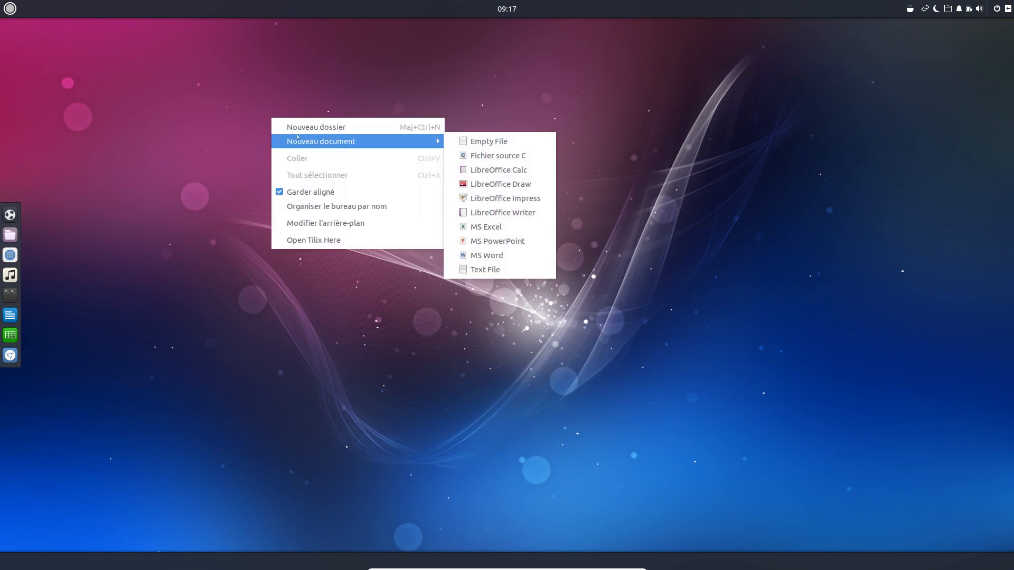
left_click(508, 156)
right_click(269, 124)
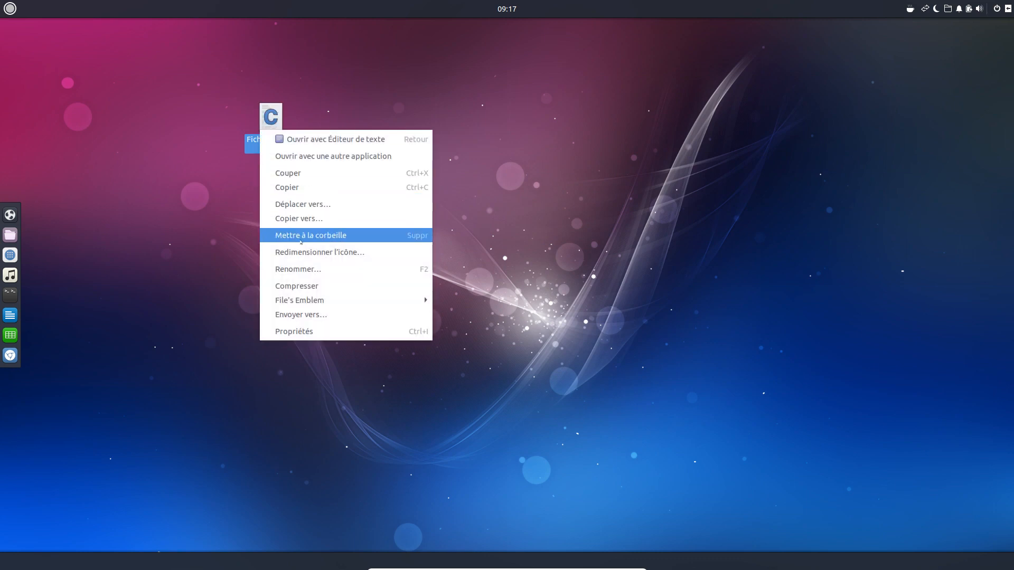
left_click(302, 268)
type("main.c")
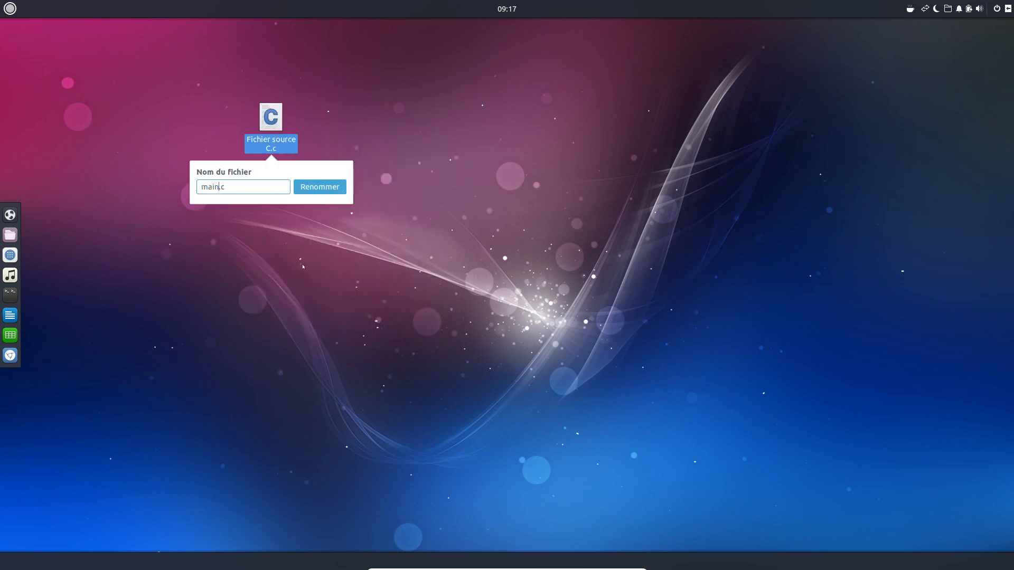
key("Return")
Check the template code of main.c in the text editor and move the file to the trash.
double_click(271, 117)
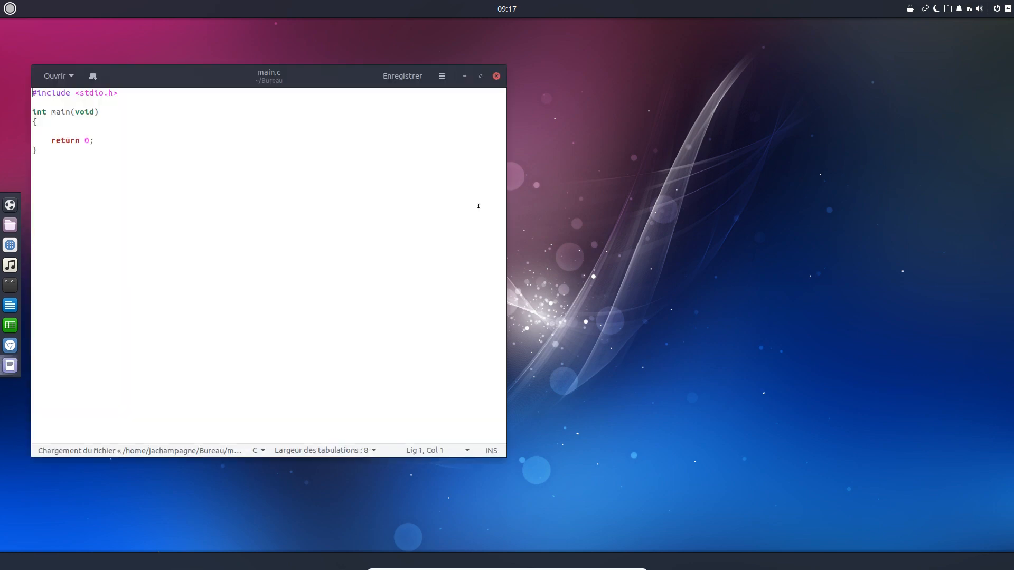
left_click_drag(325, 78, 521, 95)
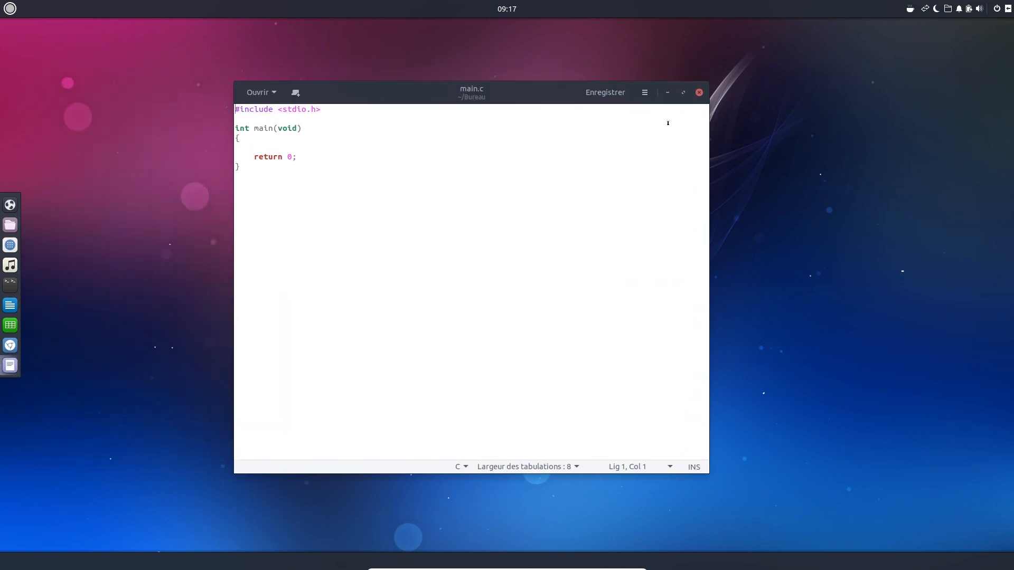
left_click(699, 92)
right_click(273, 116)
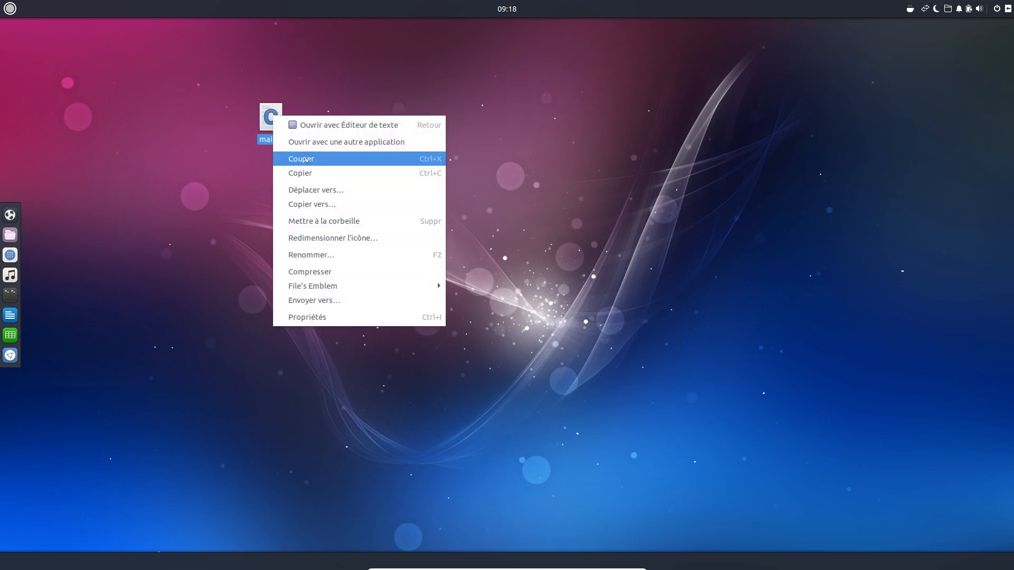
left_click(340, 222)
Open the Templates folder in the file manager and rename Text File.txt to Fichier texte.txt.
left_click(2, 233)
double_click(711, 120)
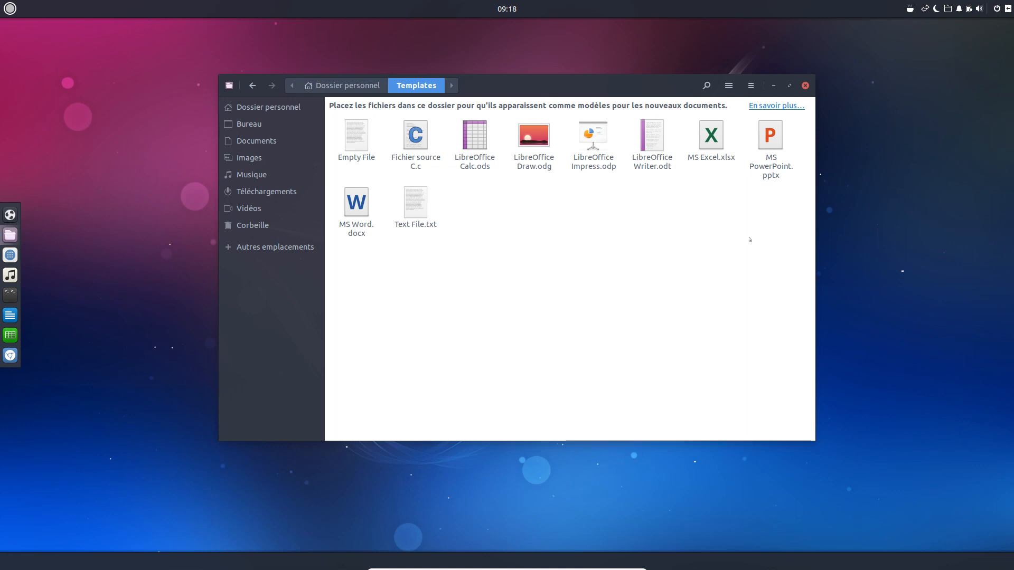
left_click_drag(775, 252, 421, 210)
right_click(421, 213)
left_click(465, 335)
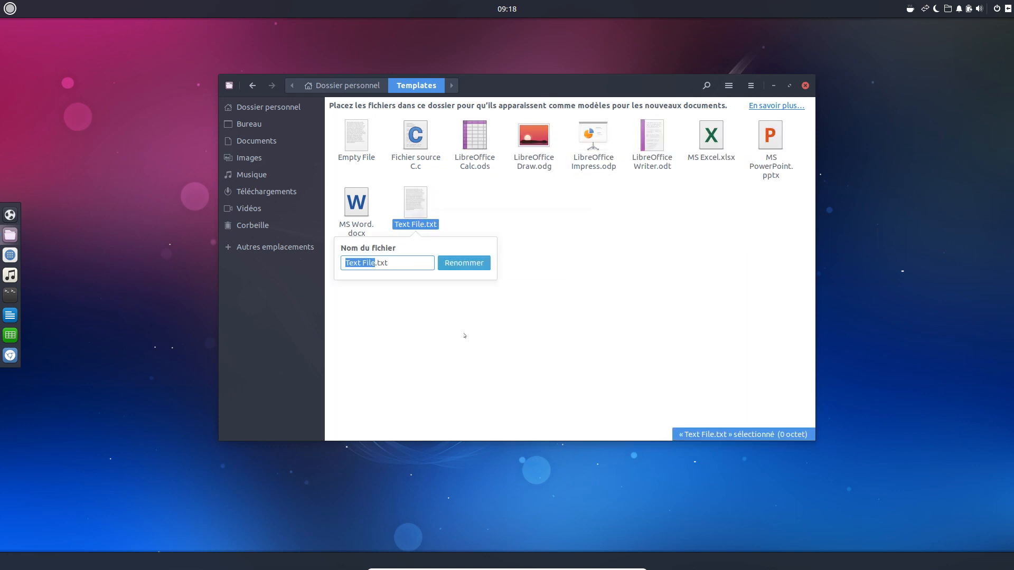
type("Fichier texte")
key("Return")
Delete Empty File and all LibreOffice and MS Office templates, keeping Fichier source C.c and Fichier texte.txt.
left_click_drag(790, 247, 523, 147)
left_click(415, 206, "ctrl")
left_click(355, 195, "ctrl")
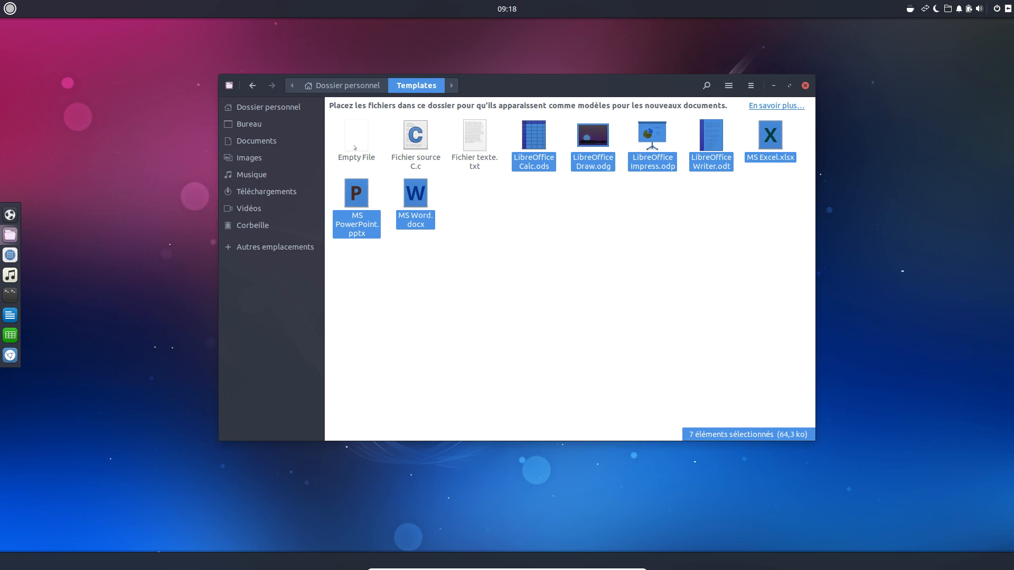
left_click(355, 148, "ctrl")
key("Delete")
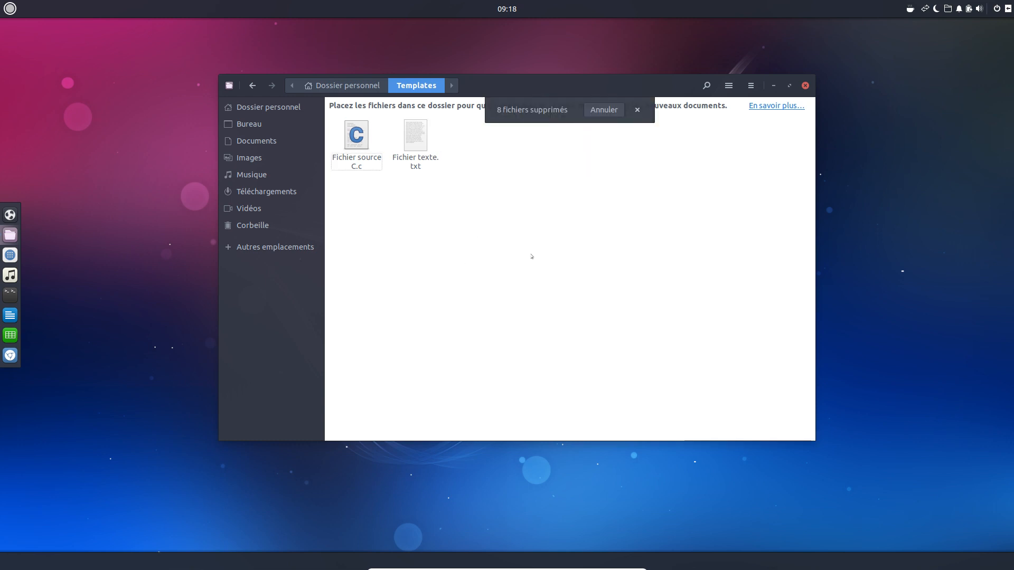
Check which templates are offered for new documents in the Templates folder and on the desktop, closing the file manager window.
right_click(491, 180)
mouse_move(623, 204)
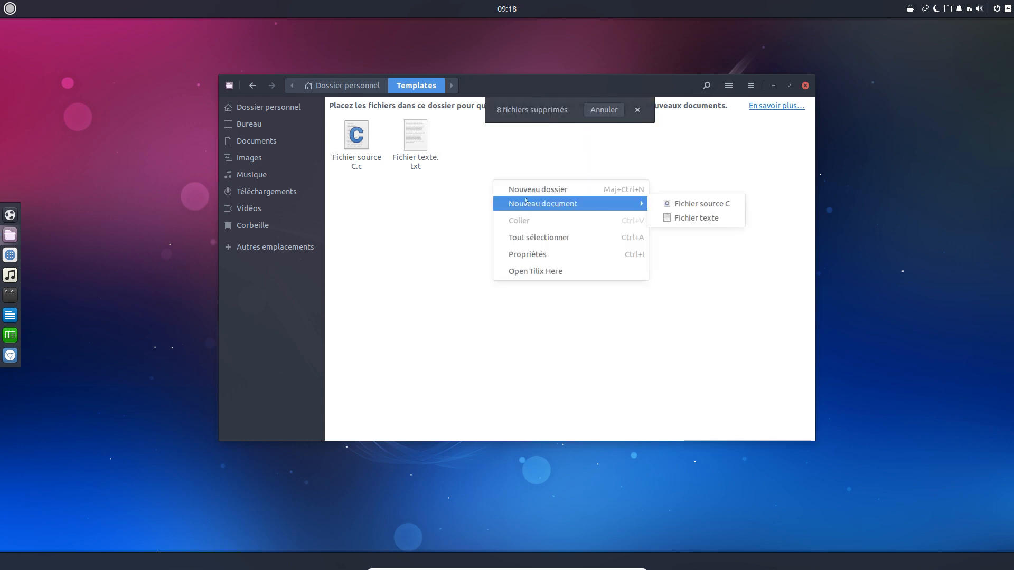
left_click(717, 245)
left_click(638, 110)
left_click(804, 86)
right_click(404, 106)
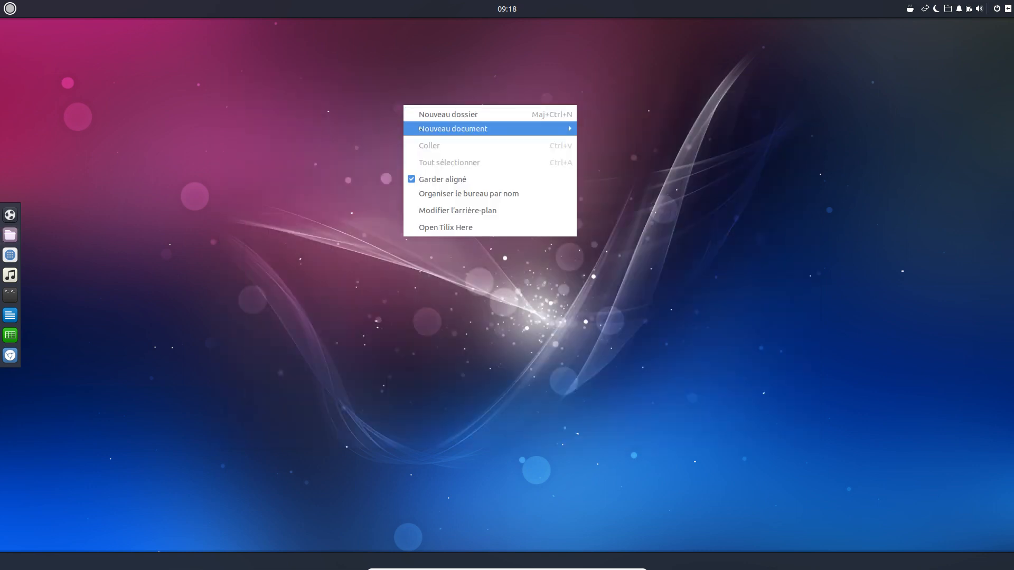
mouse_move(528, 128)
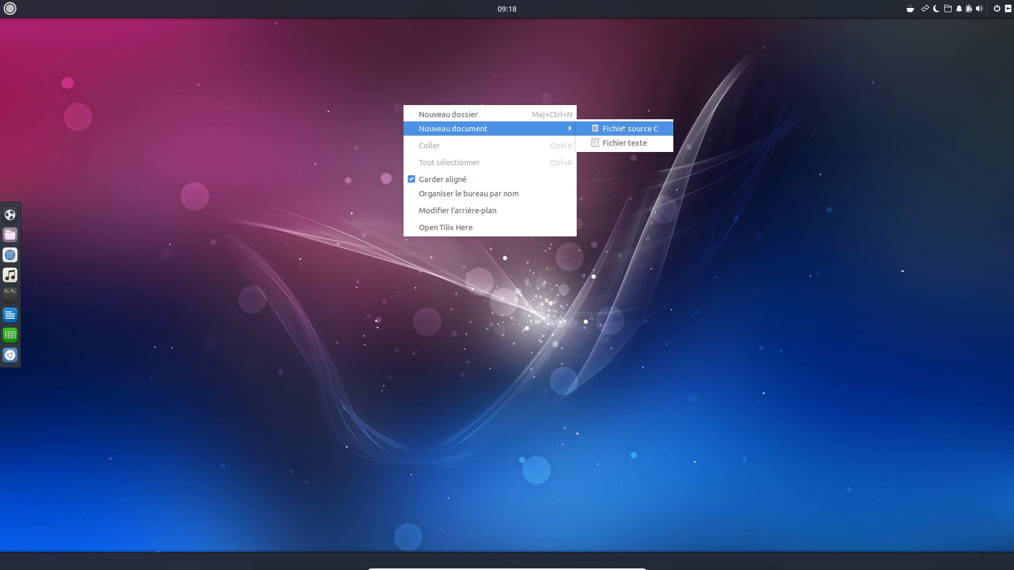
left_click(260, 221)
Reopen the file manager and view the Templates, Dossier personnel, Documents and Images folders.
left_click(10, 235)
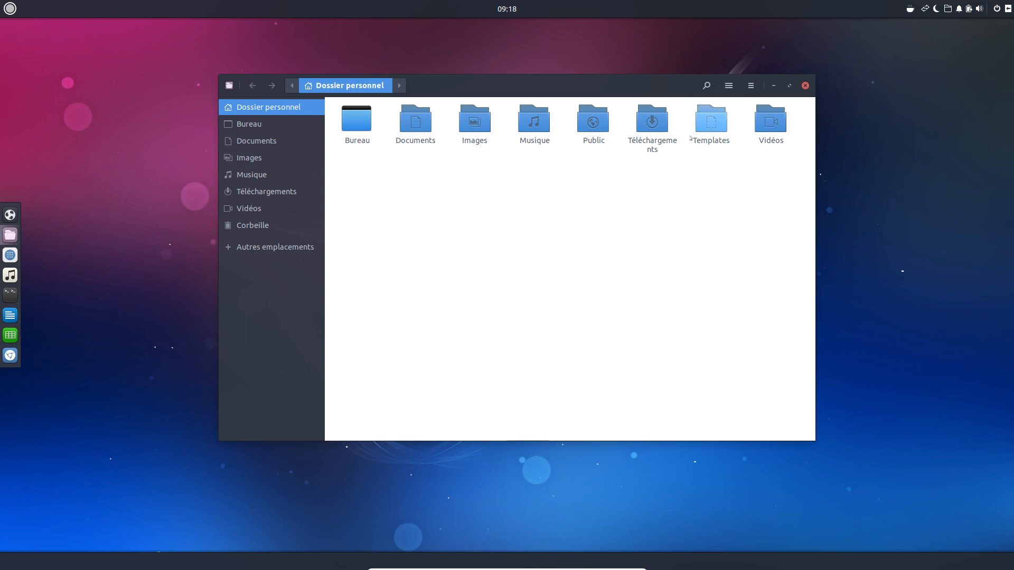
double_click(690, 138)
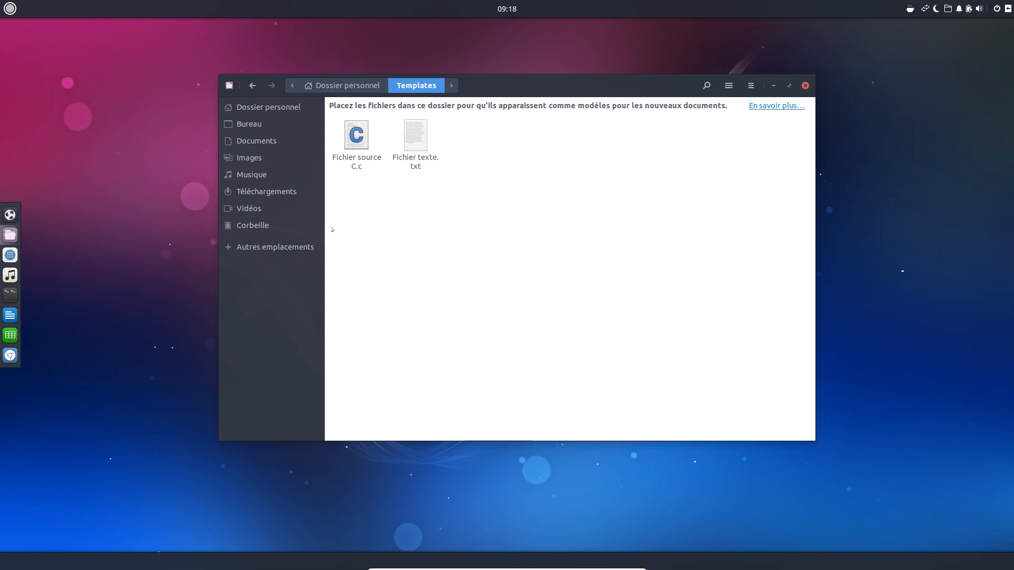
left_click(264, 107)
left_click(257, 141)
left_click(249, 158)
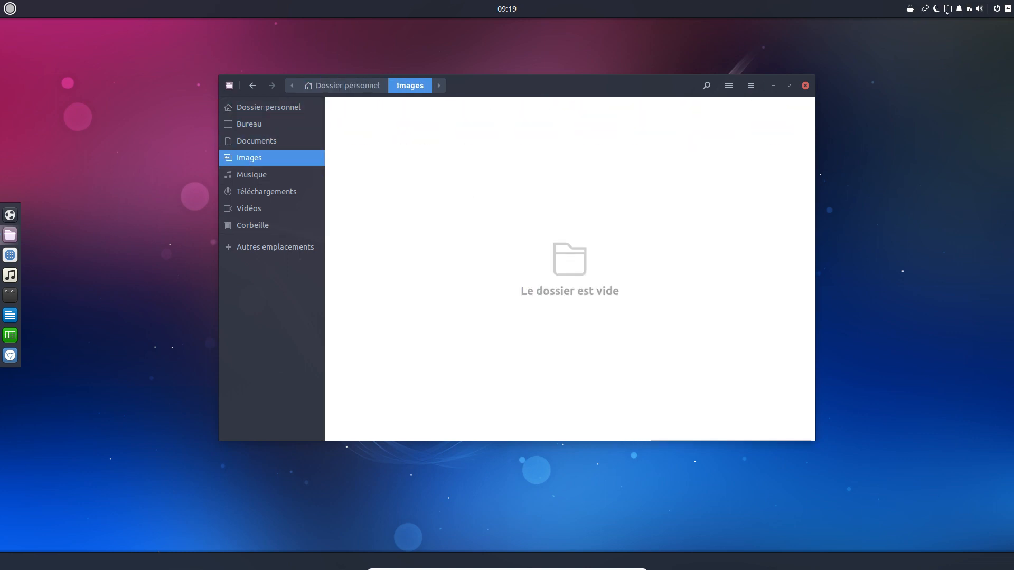
Show the Emplacements shortcuts, open the home folder in a second window from them and close that window.
left_click(947, 9)
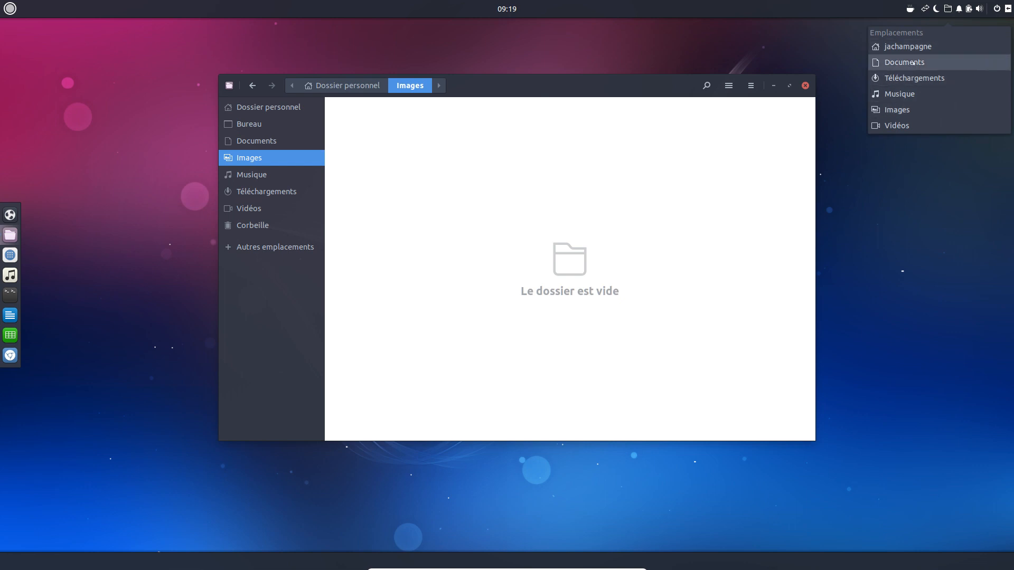
left_click(273, 112)
left_click(274, 108)
left_click(946, 8)
left_click(938, 46)
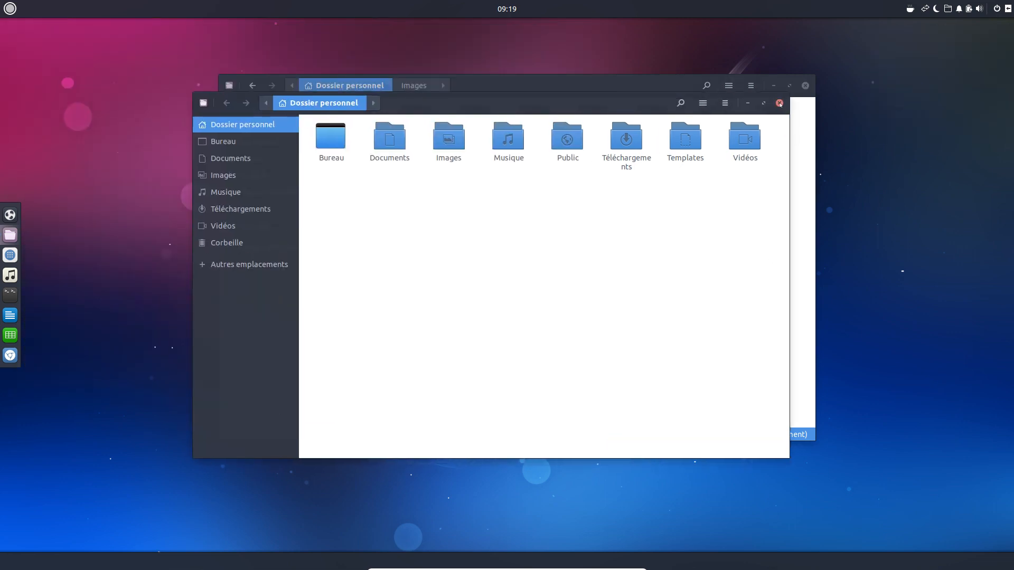
left_click(780, 103)
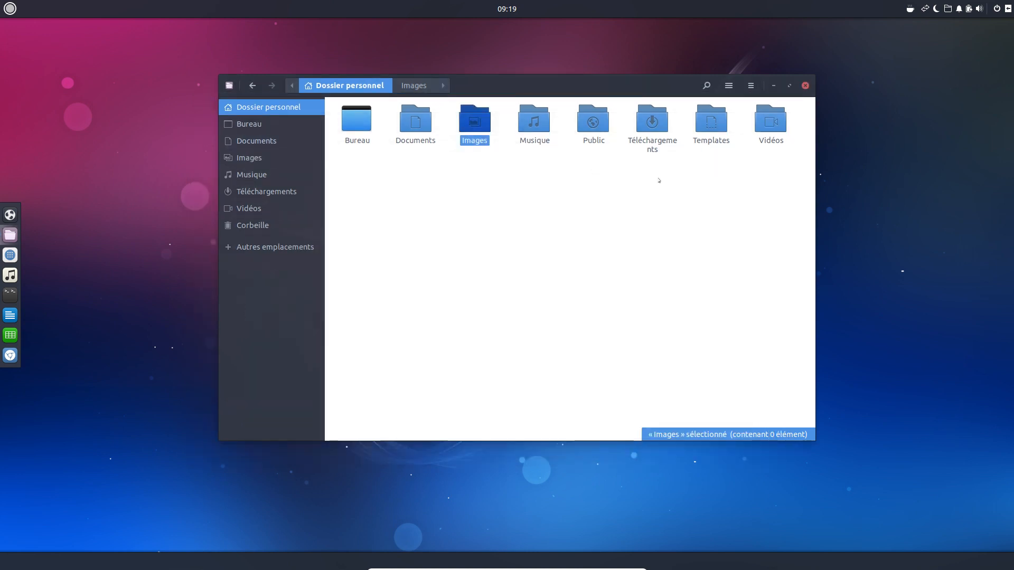
left_click(602, 208)
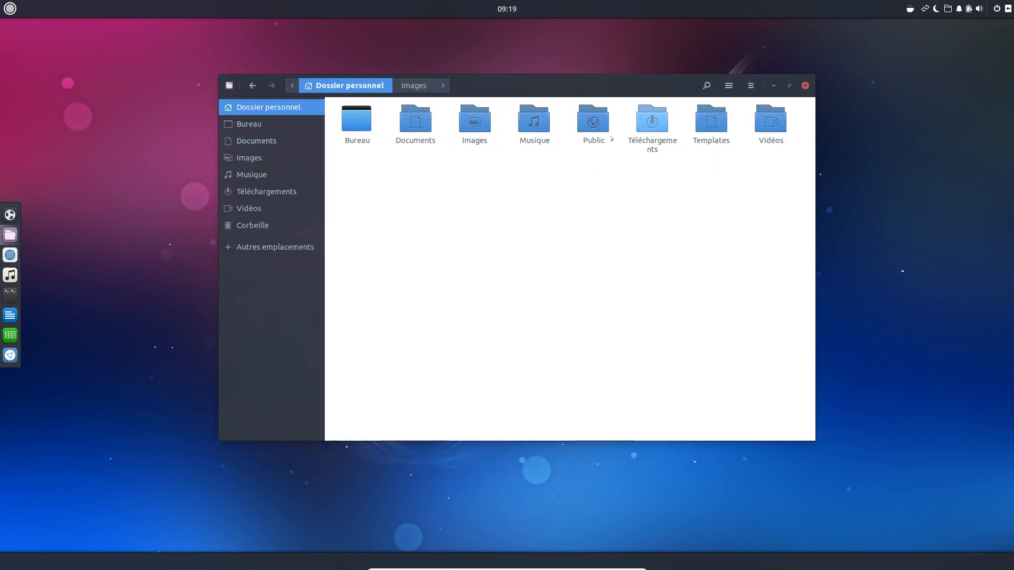
View the contents of the Documents folder and return to the home folder.
double_click(429, 130)
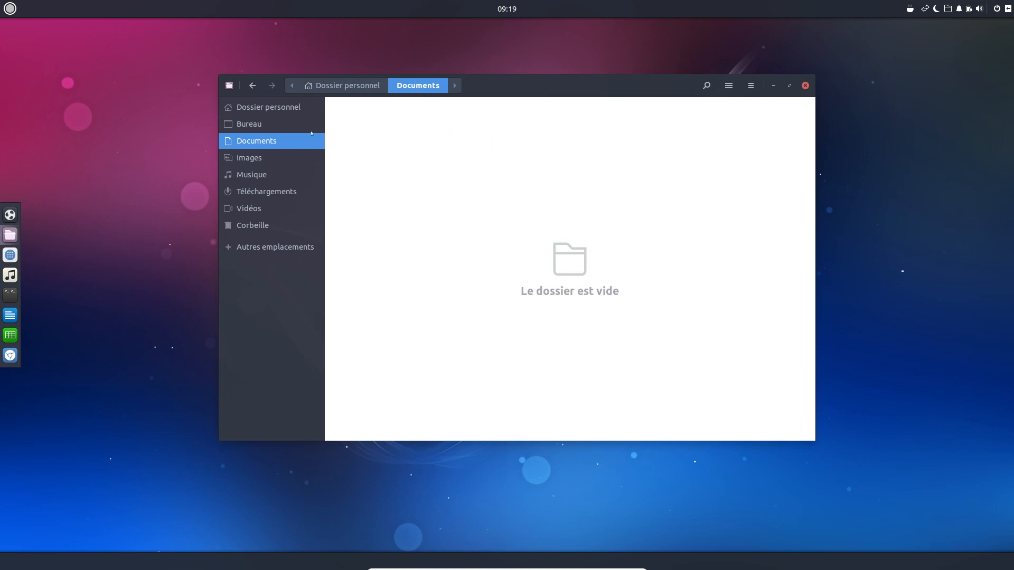
left_click(252, 85)
left_click(544, 255)
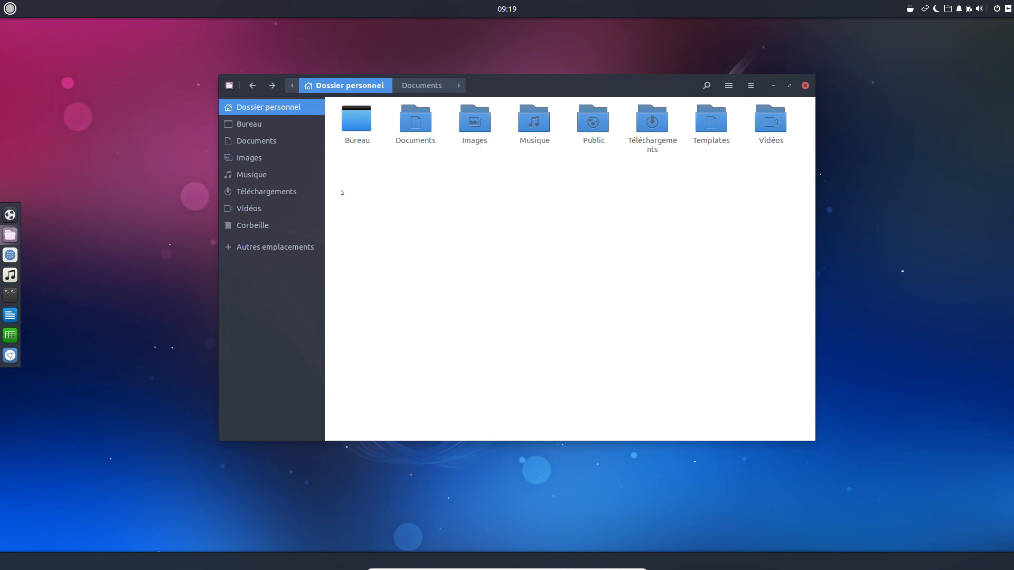
Select all the personal folders in the home folder and clear the selection.
left_click_drag(335, 192, 792, 103)
left_click(775, 192)
left_click_drag(803, 198, 329, 100)
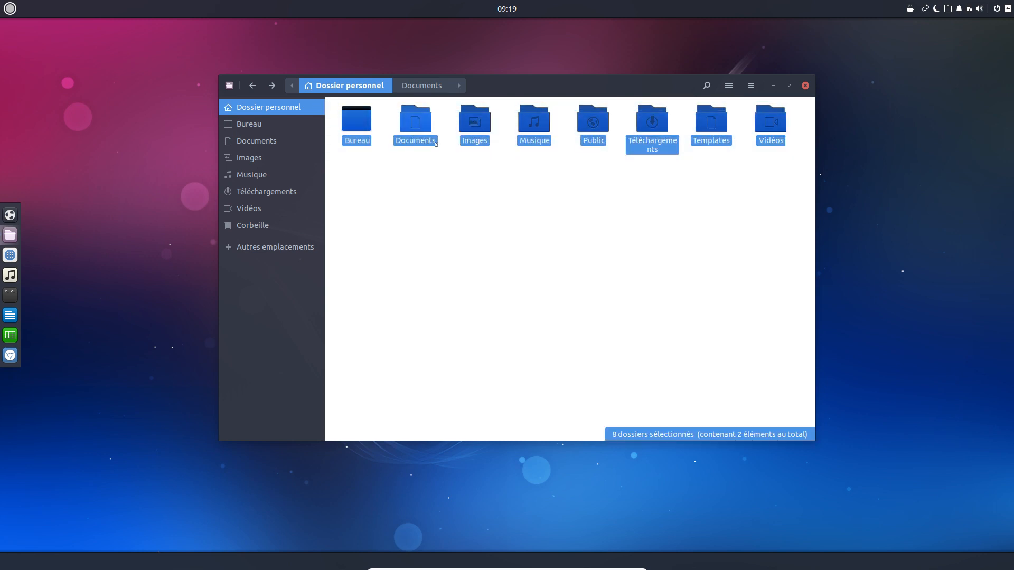
left_click(432, 198)
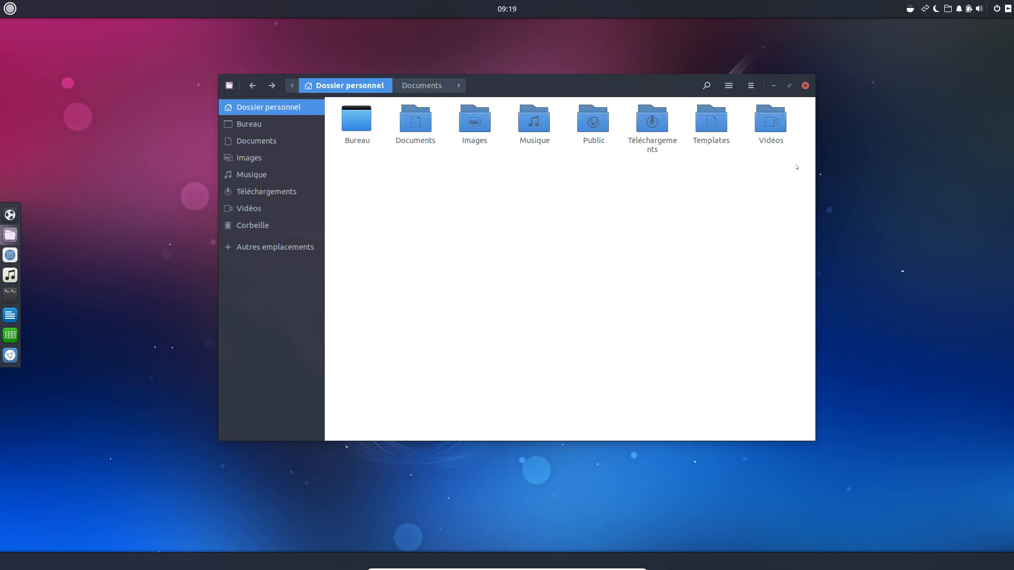
left_click_drag(330, 99, 800, 170)
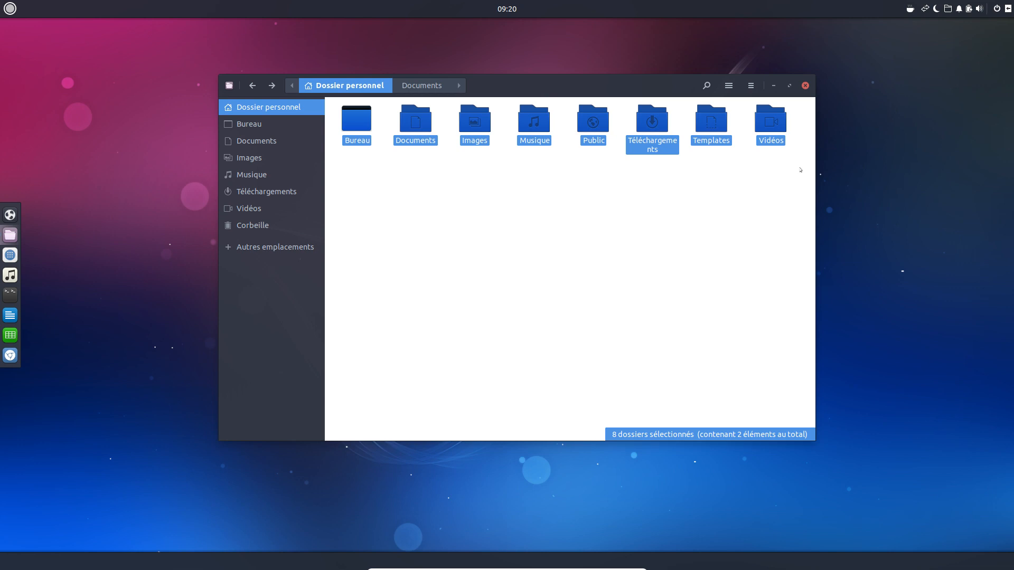
left_click(487, 317)
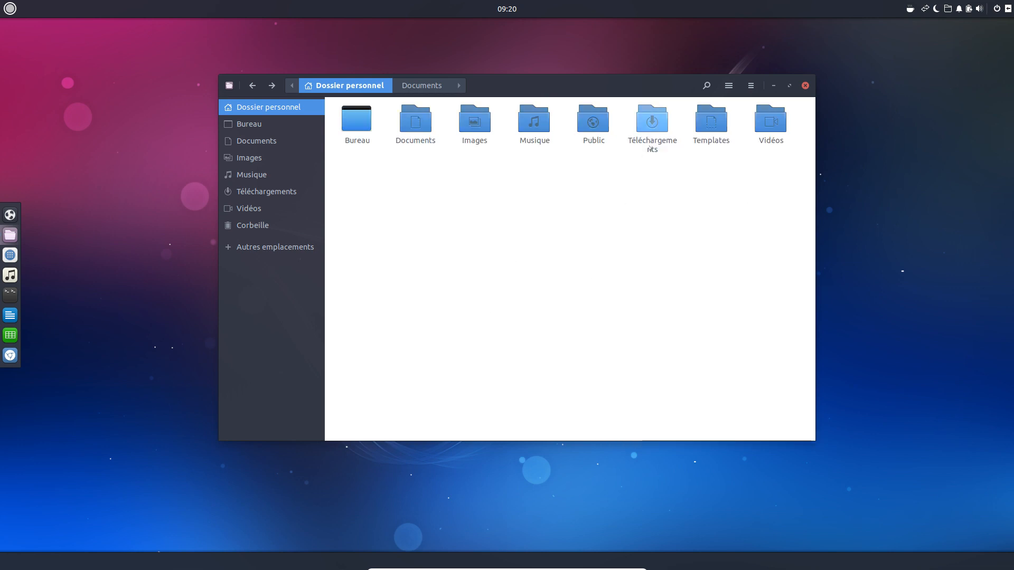
left_click_drag(539, 85, 526, 86)
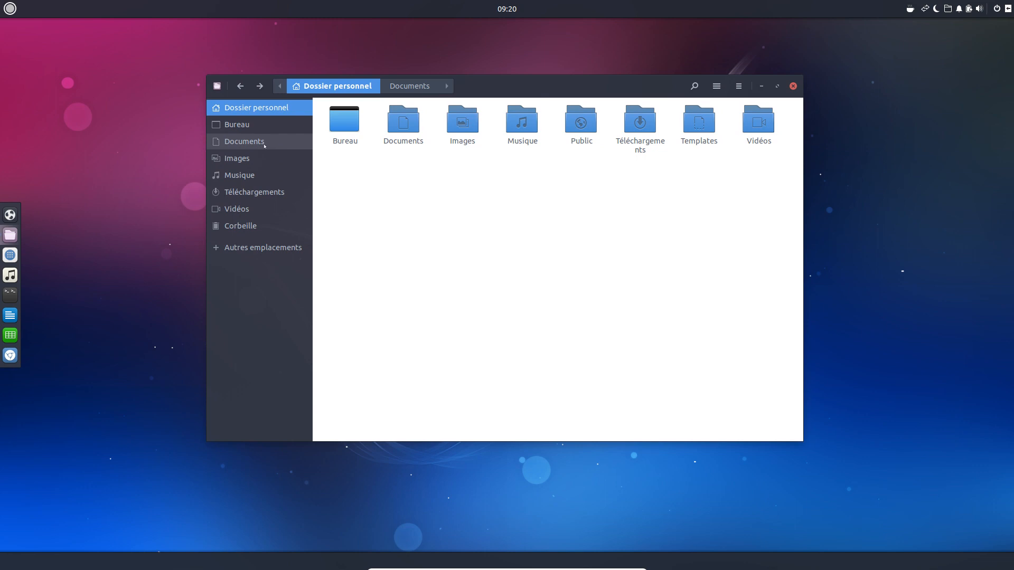
right_click(474, 196)
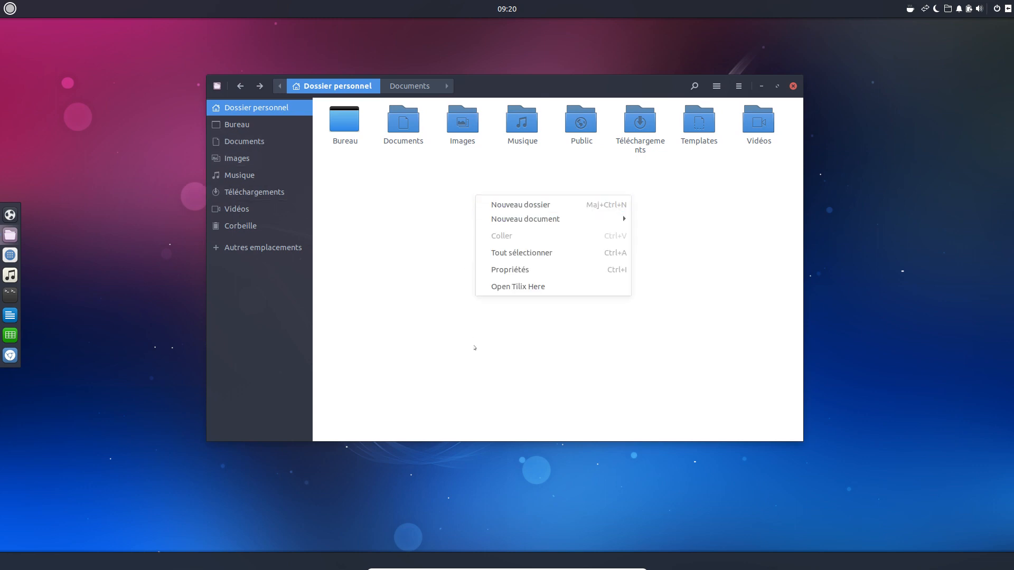
left_click(403, 169)
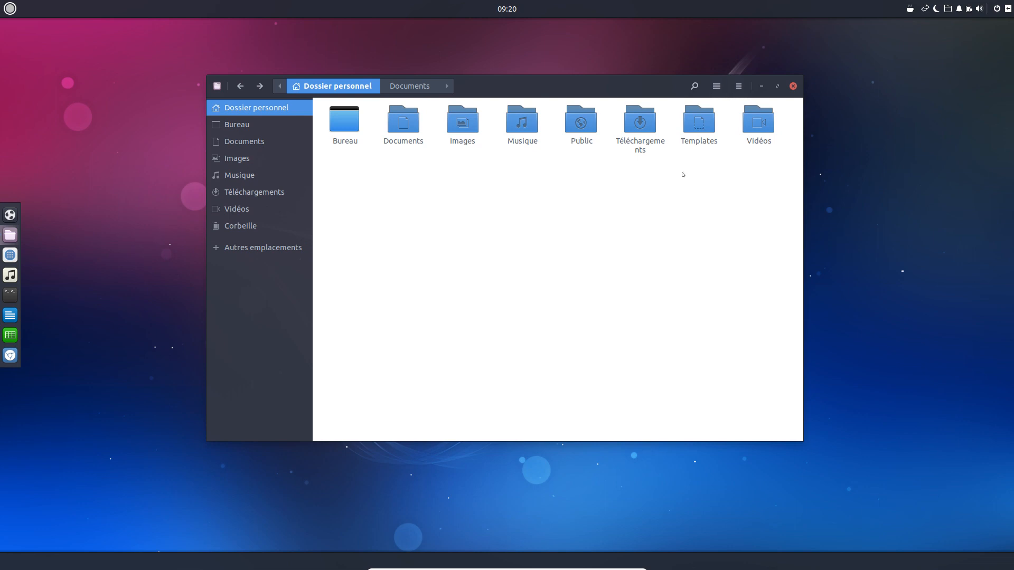
Examine the general properties, permissions and associated applications of Fichier source C.c in the Templates folder.
double_click(696, 125)
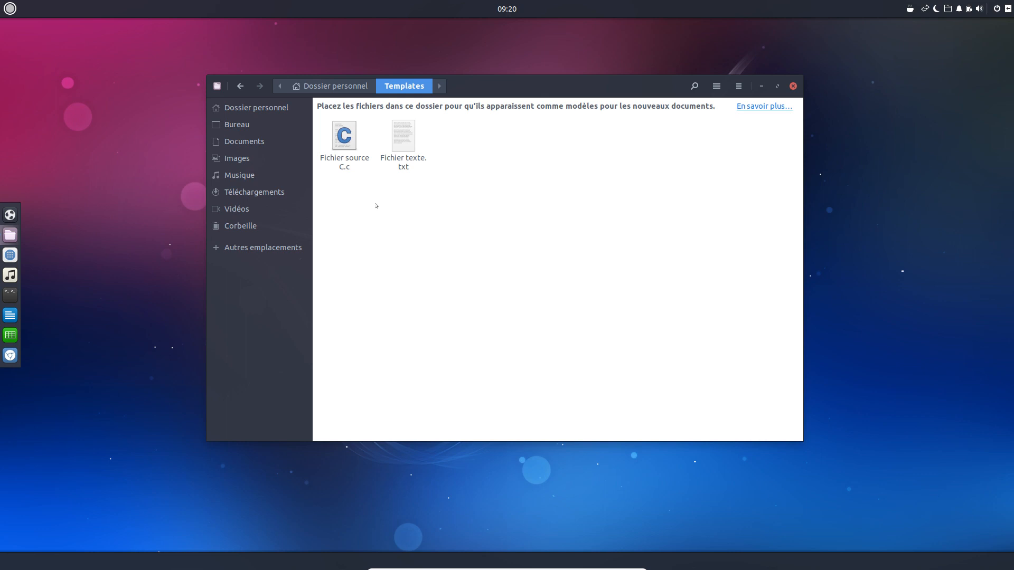
right_click(346, 160)
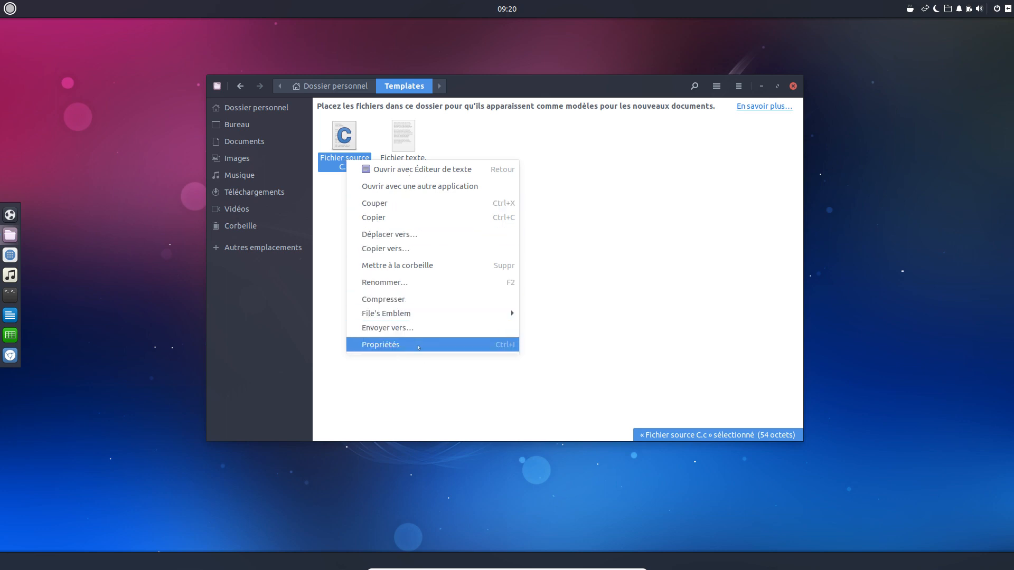
left_click(418, 346)
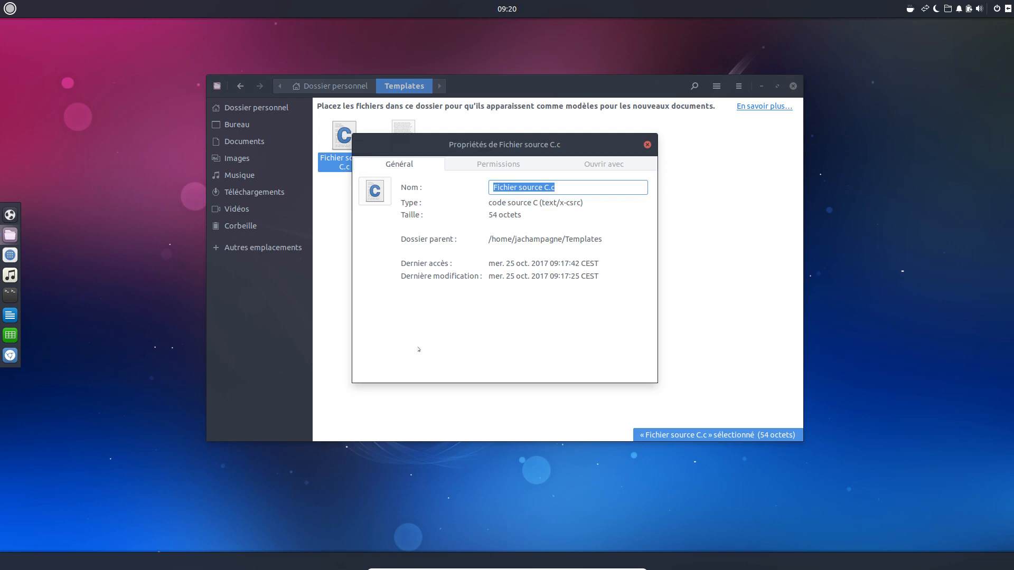
left_click(503, 165)
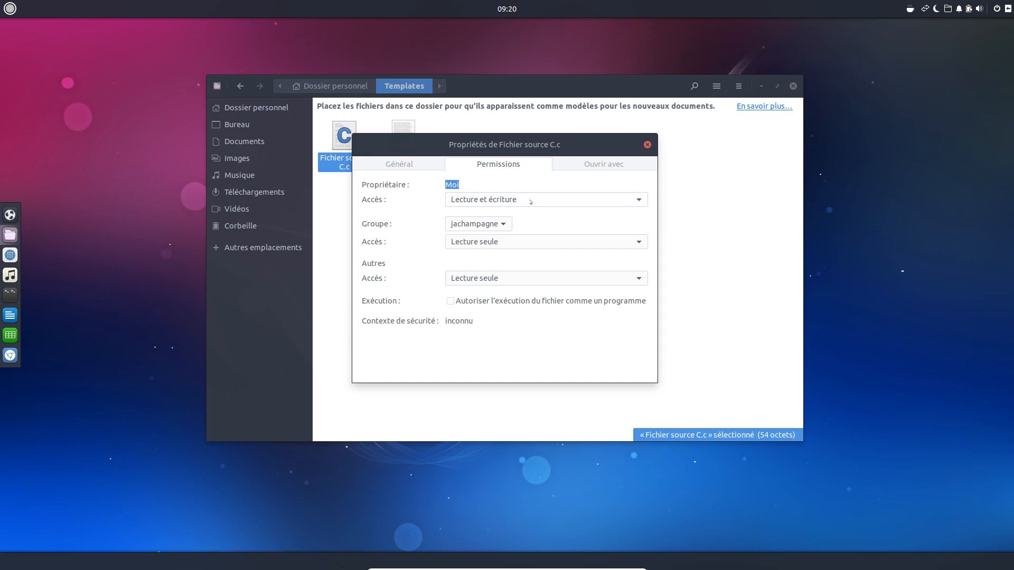
left_click(589, 169)
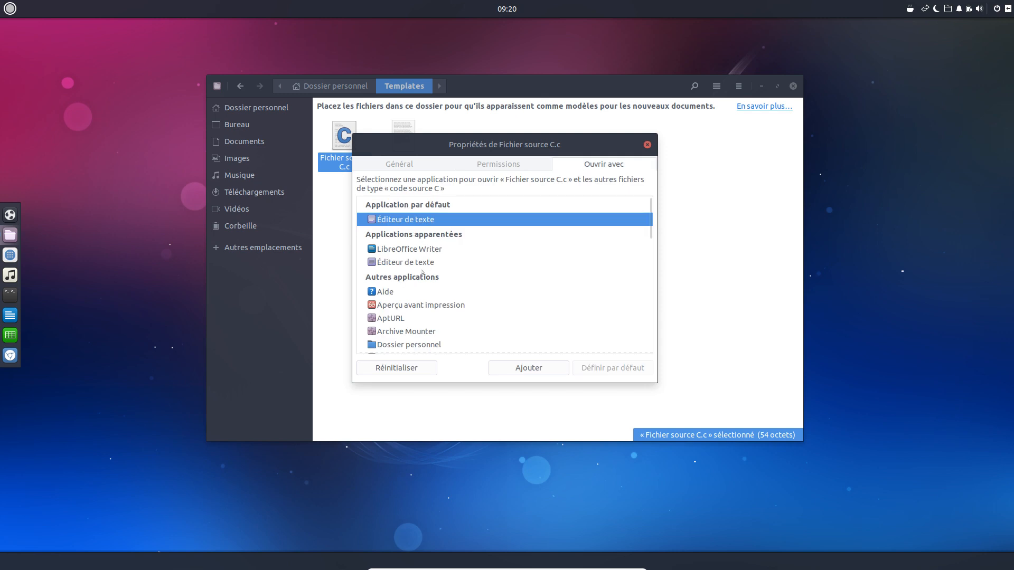
Look through the applications offered for opening Fichier source C.c, then close its properties.
scroll(415, 291, "down", 10)
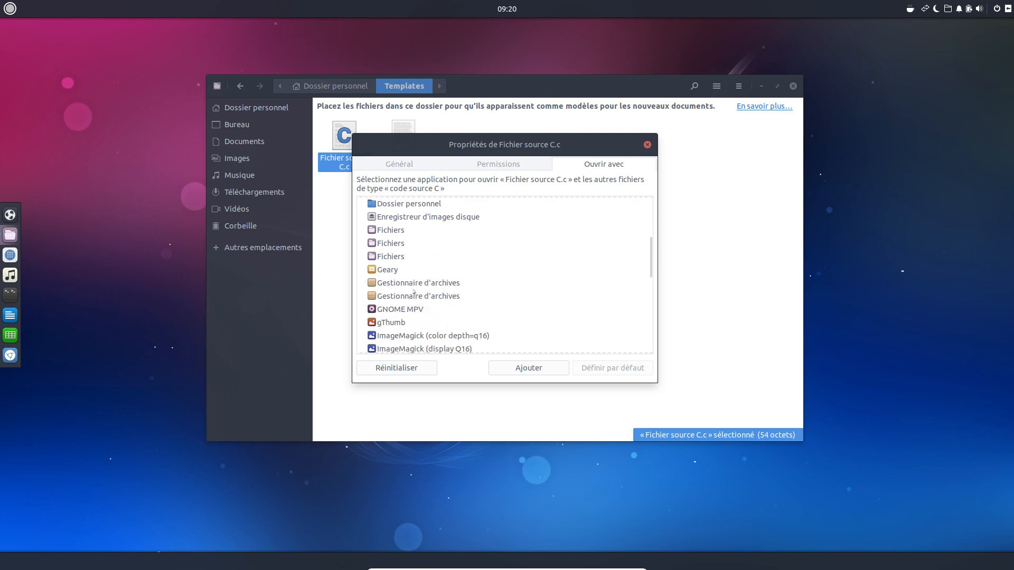
scroll(414, 292, "up", 10)
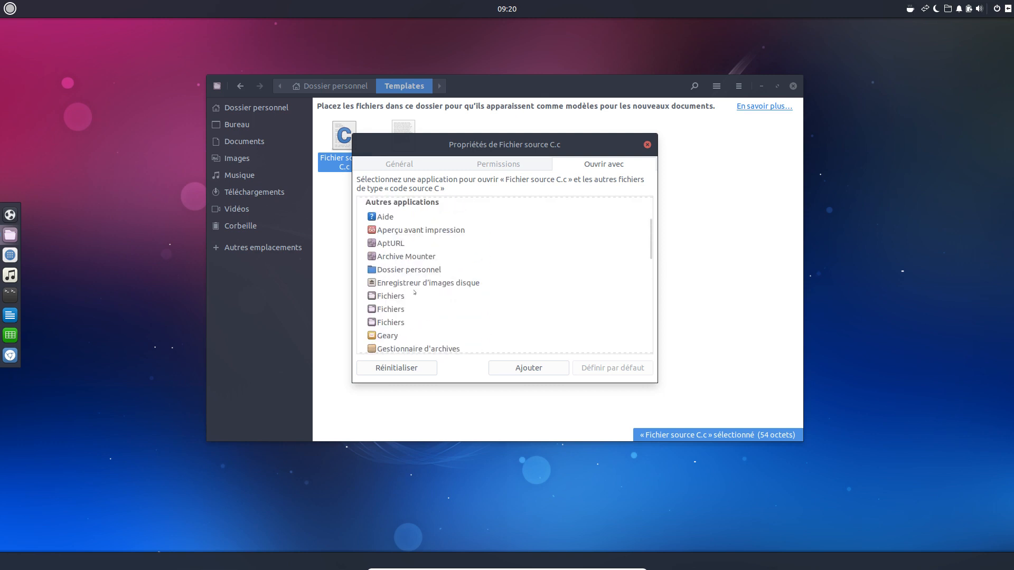
scroll(414, 293, "down", 4)
scroll(499, 309, "down", 5)
scroll(498, 309, "up", 7)
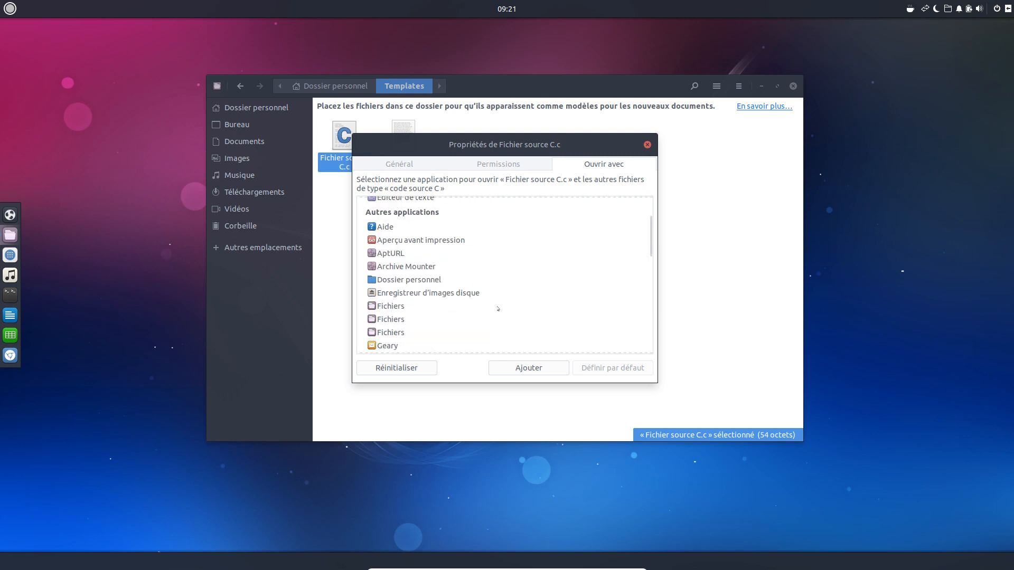
scroll(498, 309, "up", 3)
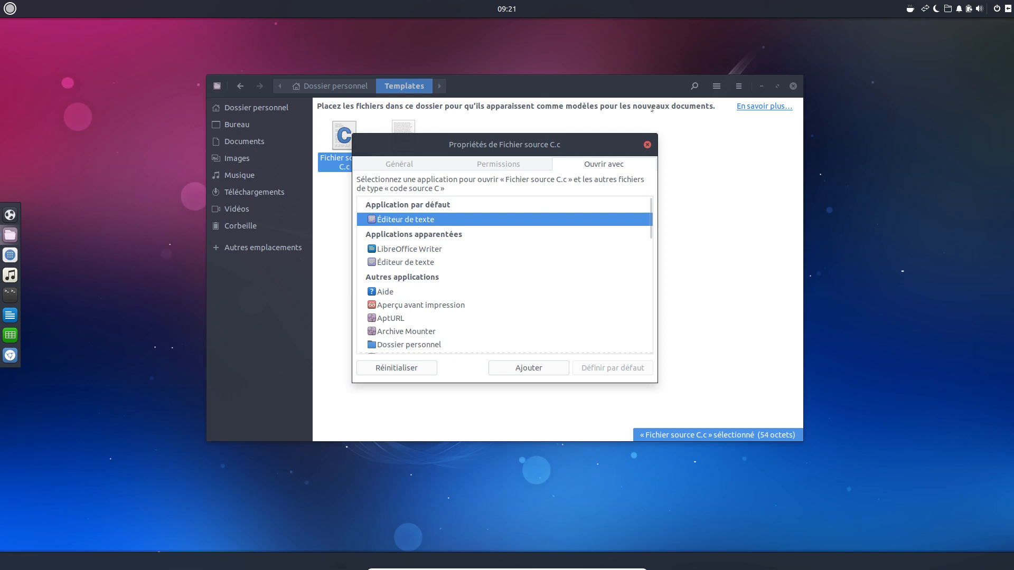
left_click(647, 146)
left_click(559, 256)
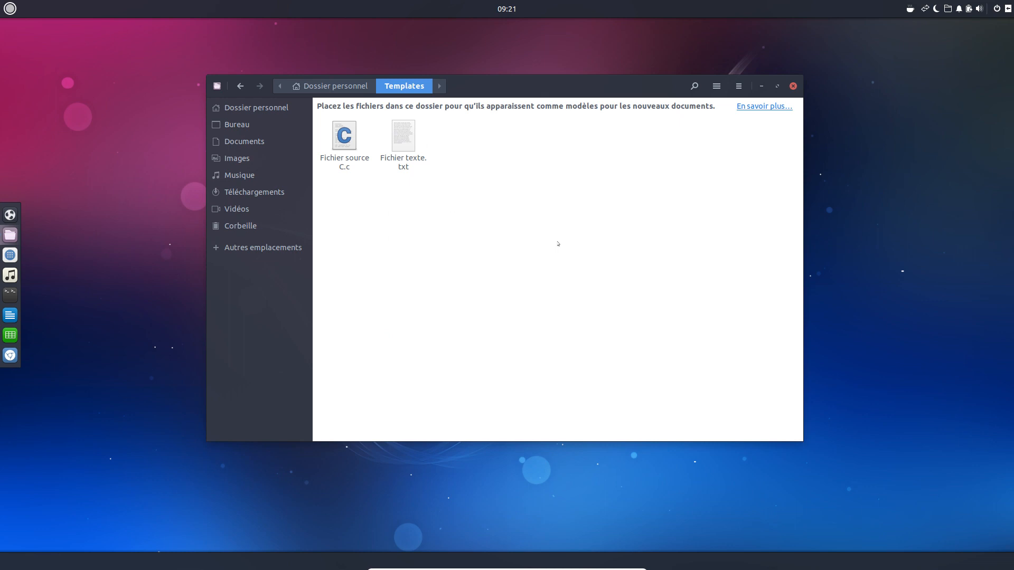
View the general properties of Fichier source C.c again, close them and clear the selection.
right_click(349, 158)
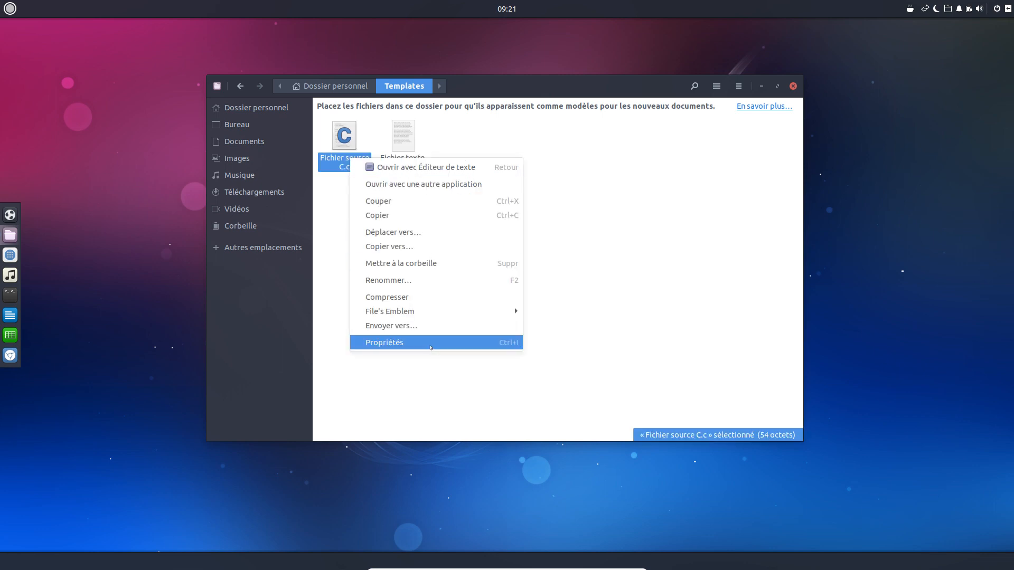
left_click(430, 343)
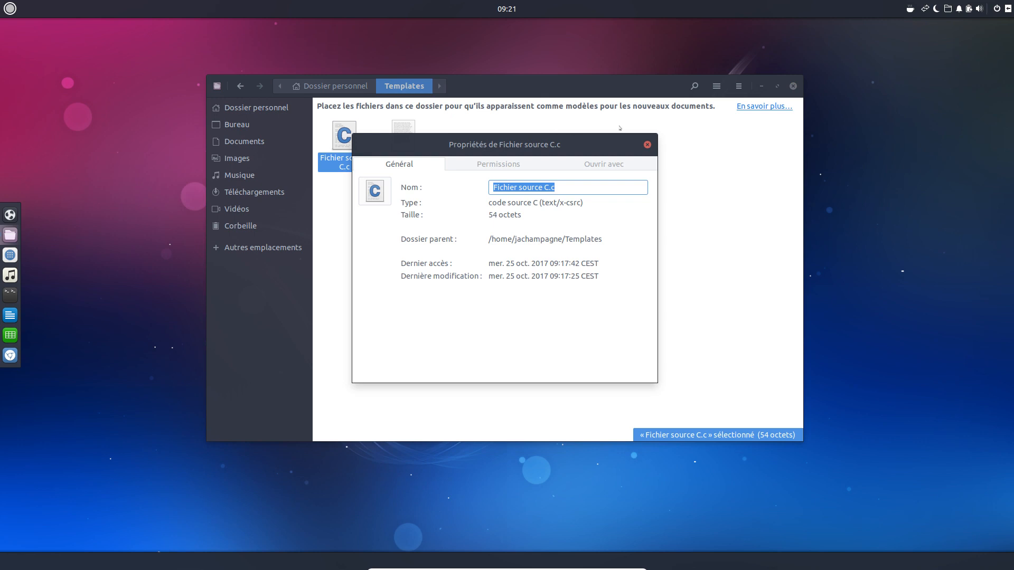
left_click(647, 144)
left_click(562, 197)
left_click(400, 168)
left_click(474, 235)
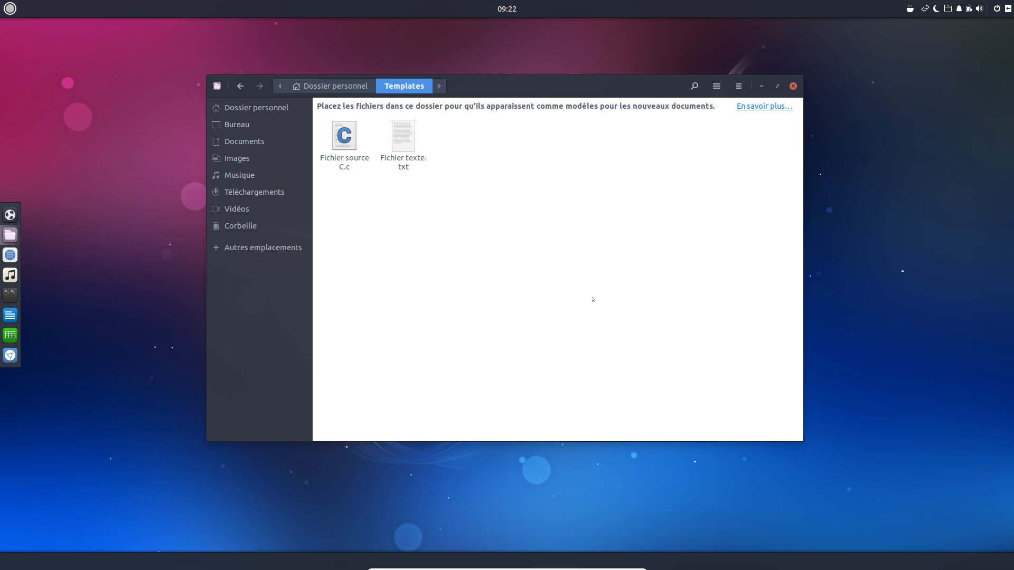
Rename Fichier source C.c in the Templates folder to Fichier source C.tata.
right_click(520, 220)
left_click(341, 146)
right_click(340, 146)
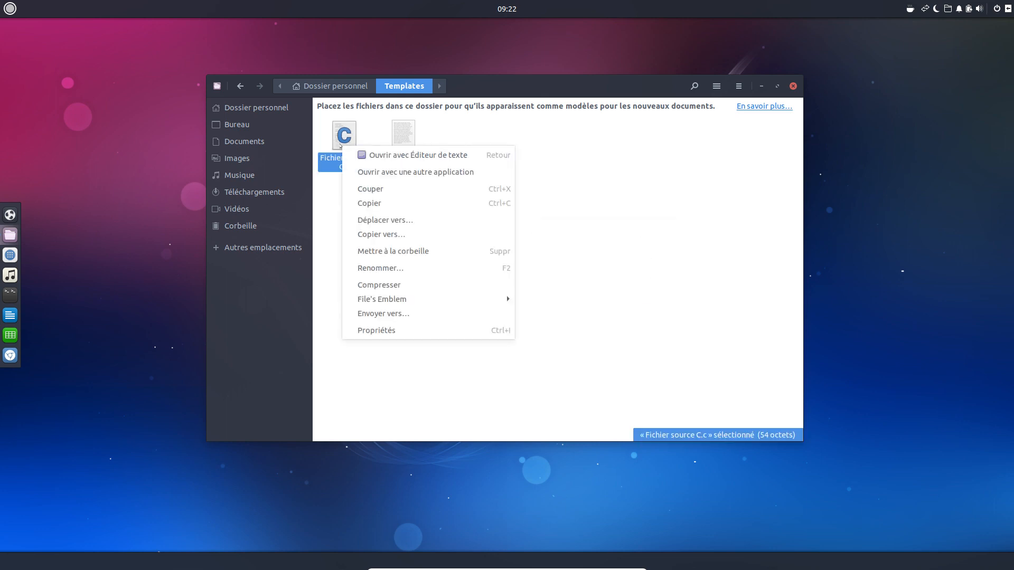
left_click(377, 268)
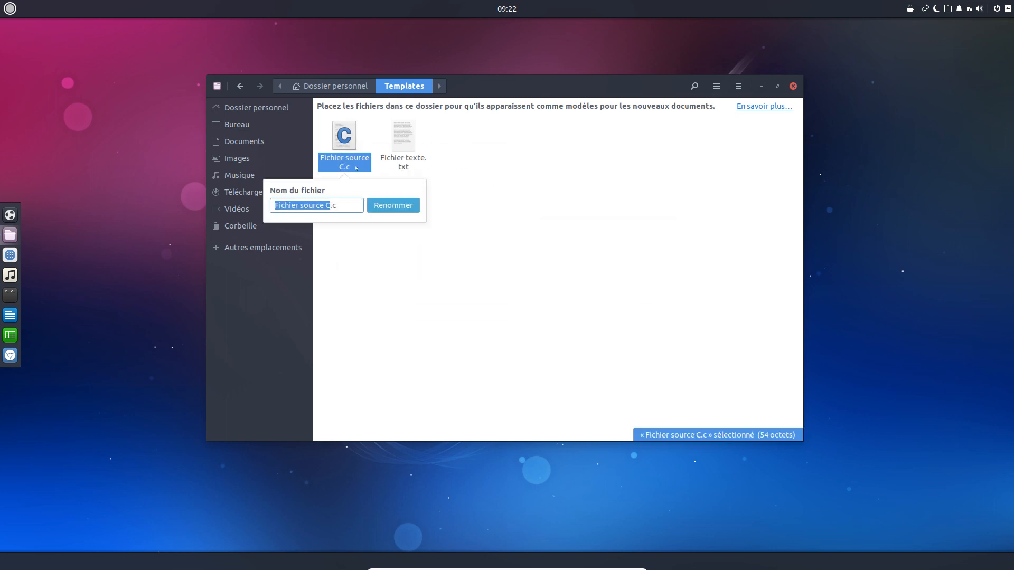
left_click(347, 202)
key("BackSpace")
type("tata")
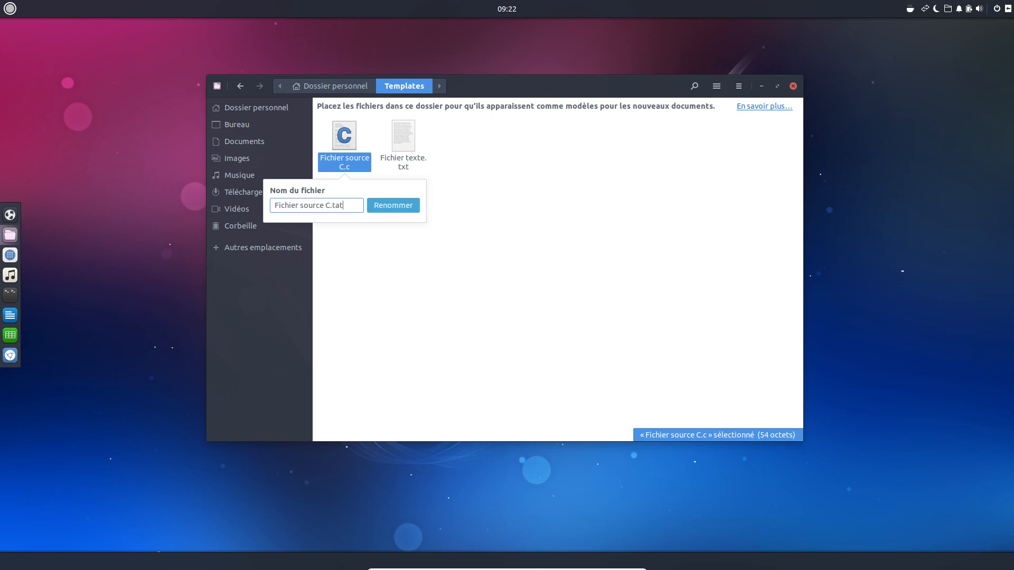
key("Return")
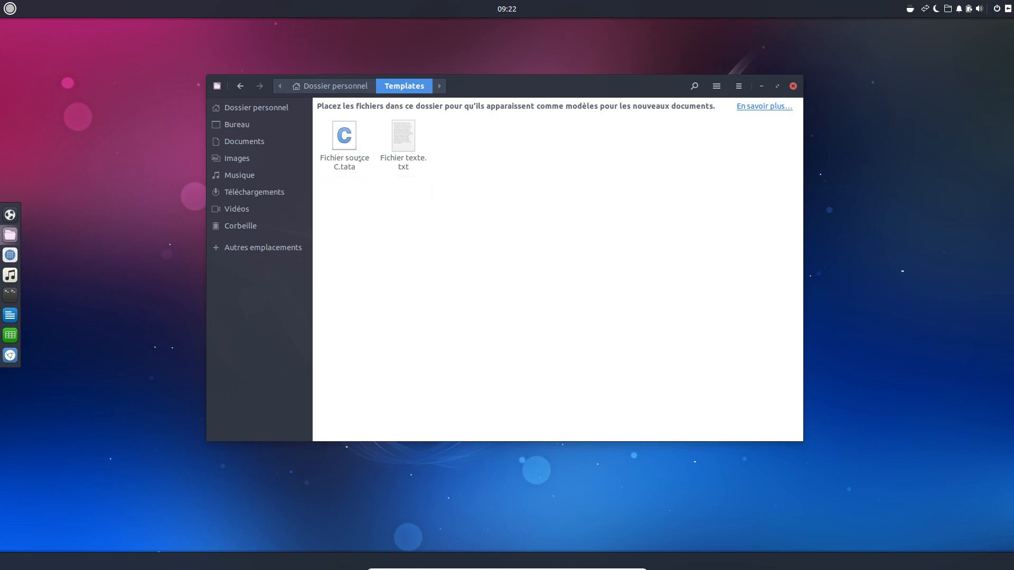
Open Fichier source C.tata in the text editor, view its code and close the editor.
right_click(349, 147)
left_click(401, 155)
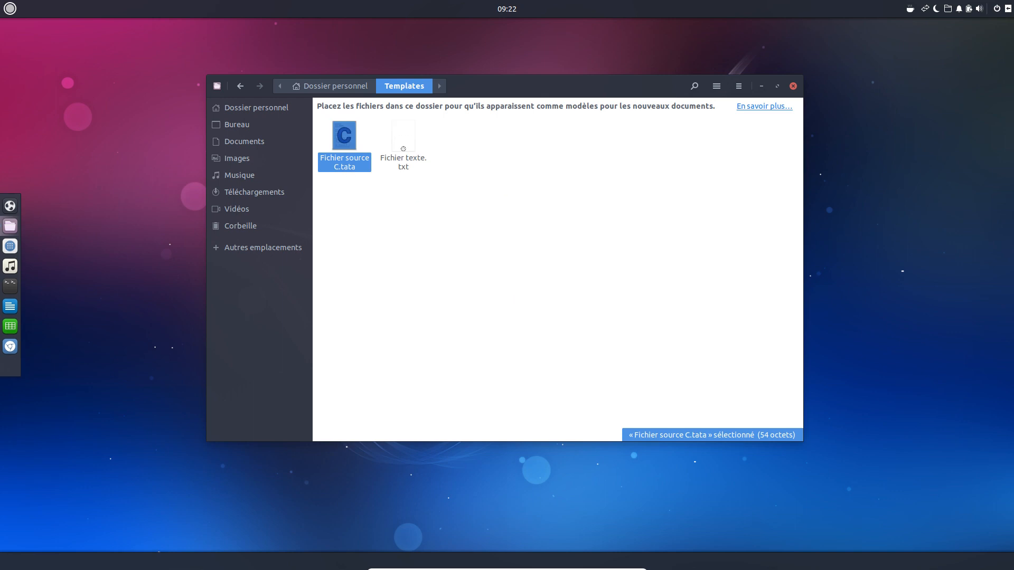
left_click_drag(238, 27, 473, 83)
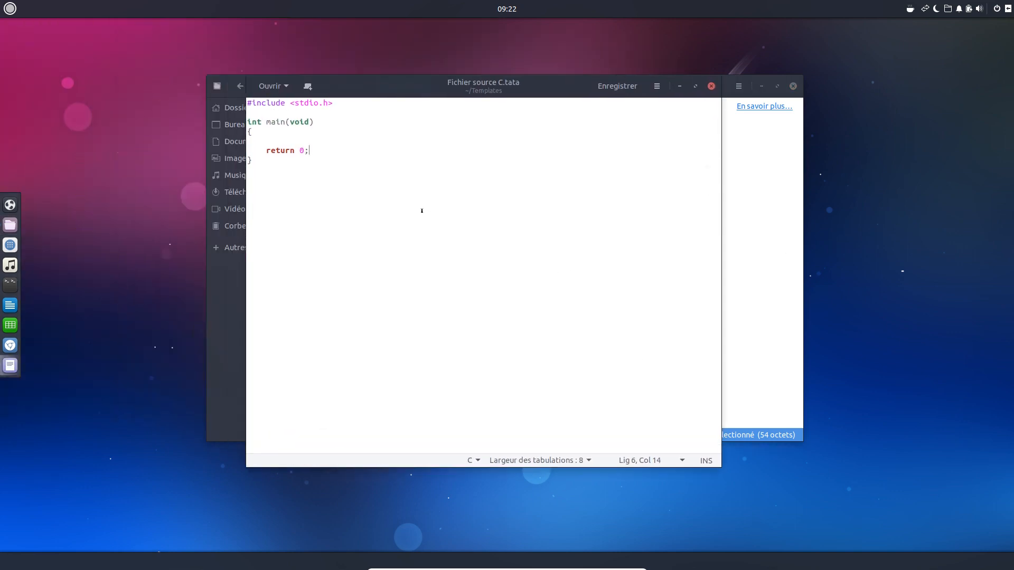
left_click(712, 86)
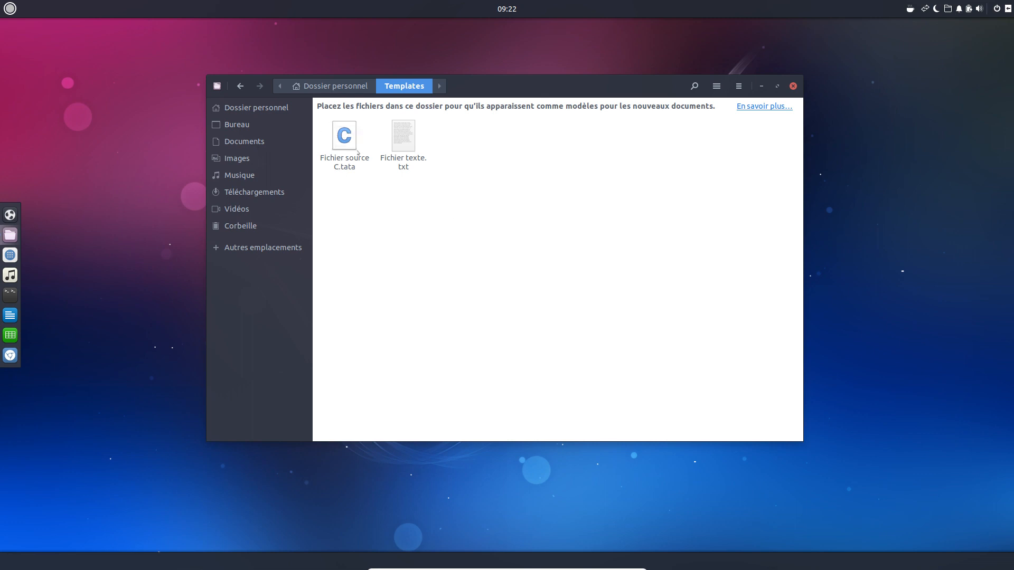
Rename Fichier source C.tata to Fichier source C.doc.
right_click(343, 139)
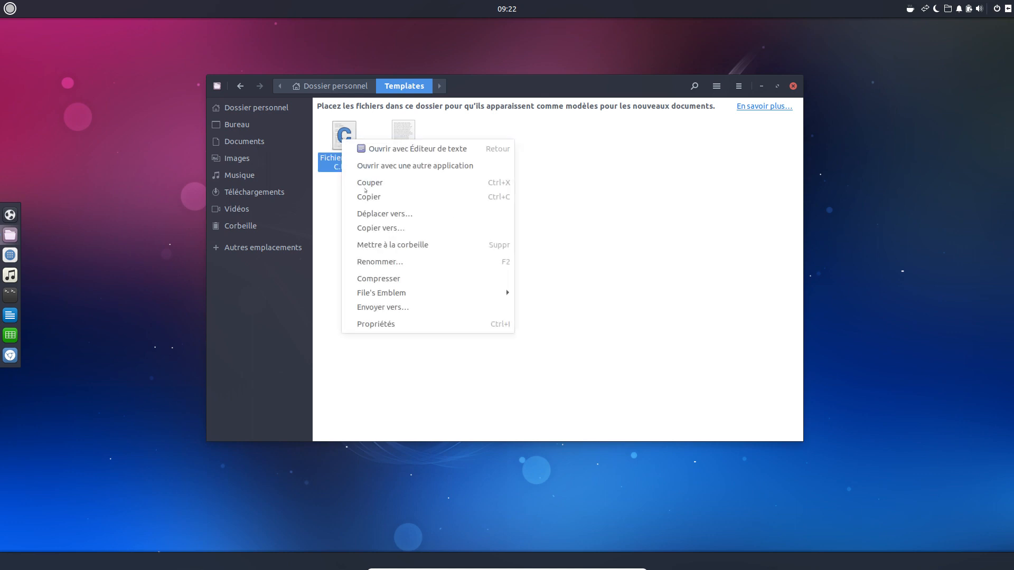
left_click(375, 262)
left_click(351, 201)
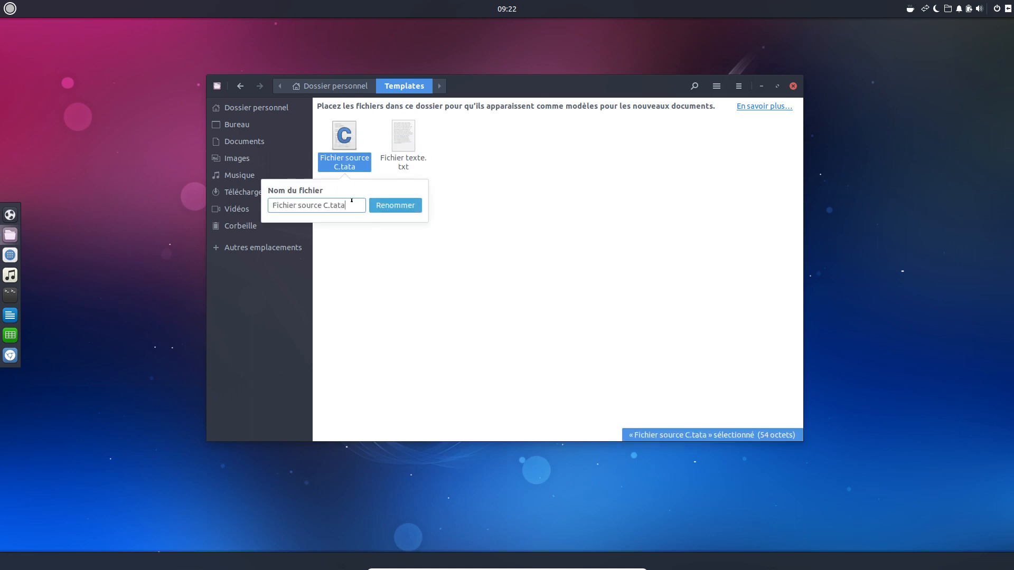
key("BackSpace")
key("BackSpace")
key("BackSpace")
key("BackSpace")
type("cpp")
key("Return")
left_click(353, 204)
Set Éditeur de texte as the default application for Fichier source C.doc and close its properties.
left_click(349, 147)
right_click(347, 152)
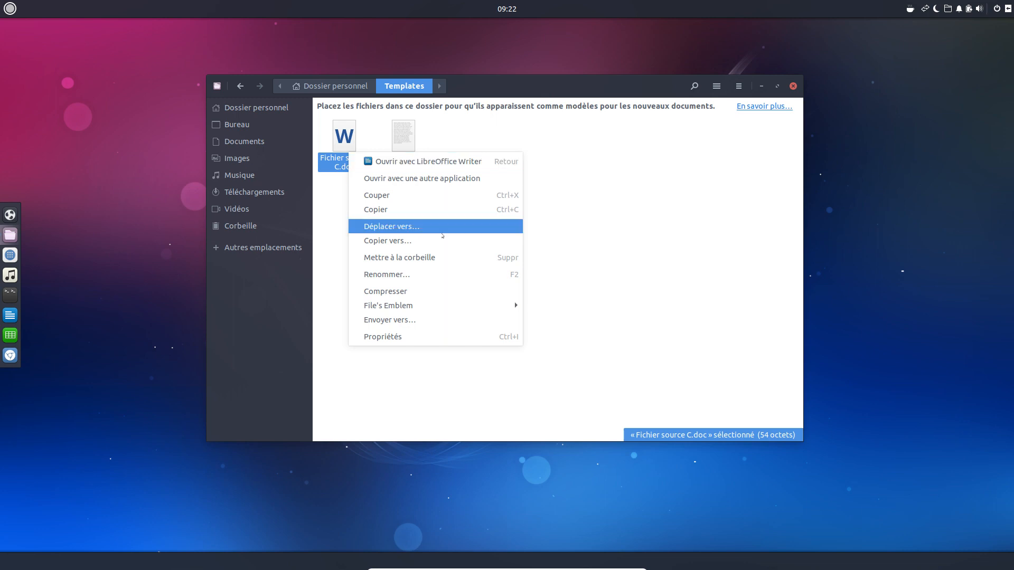
left_click(401, 337)
left_click(587, 164)
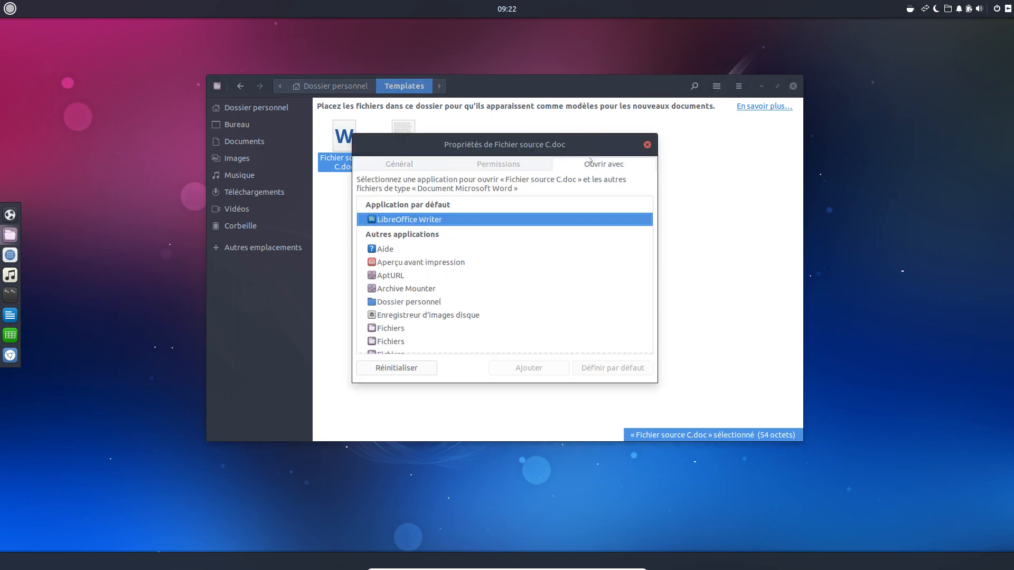
scroll(417, 304, "down", 10)
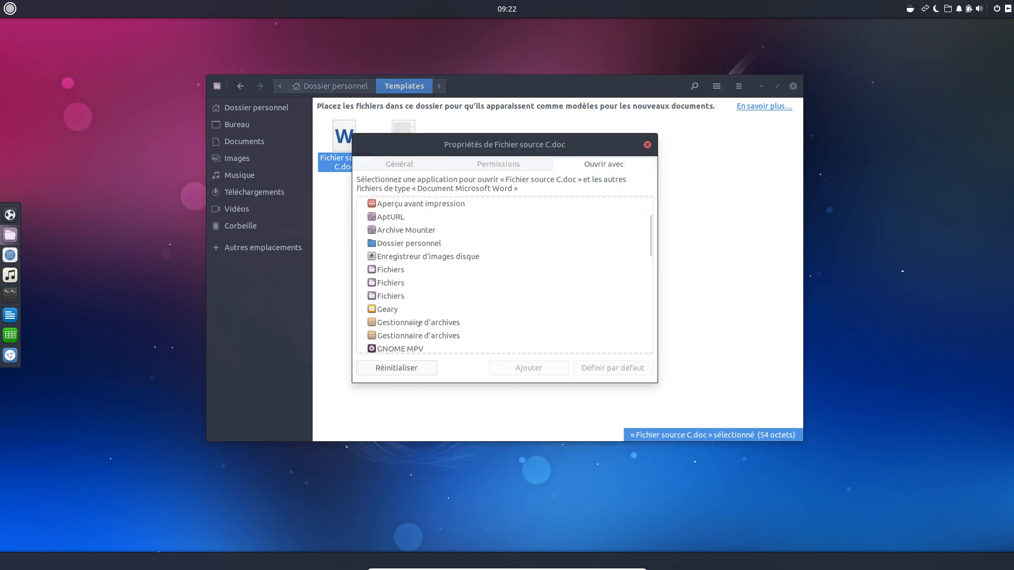
scroll(421, 319, "down", 6)
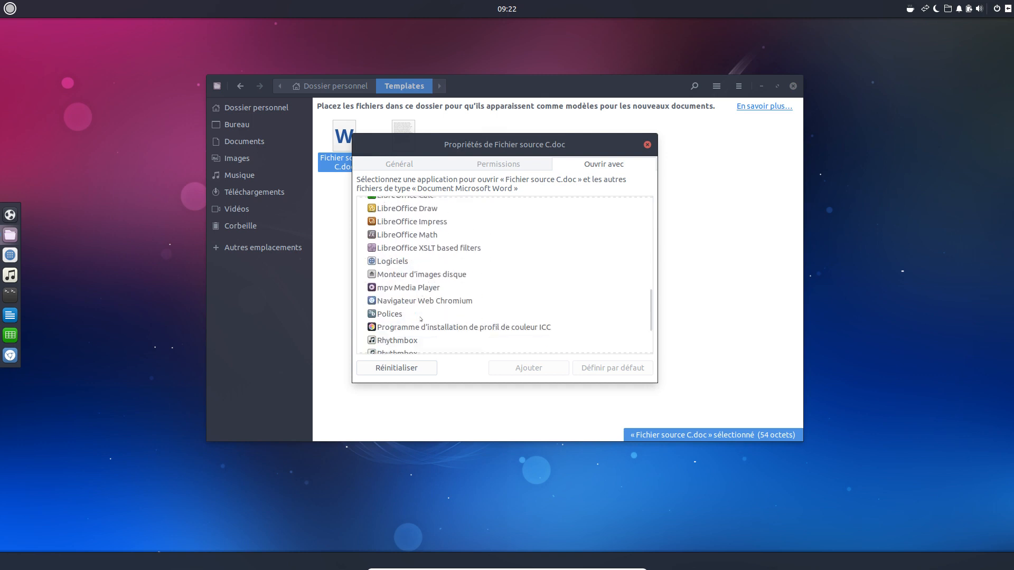
left_click(421, 333)
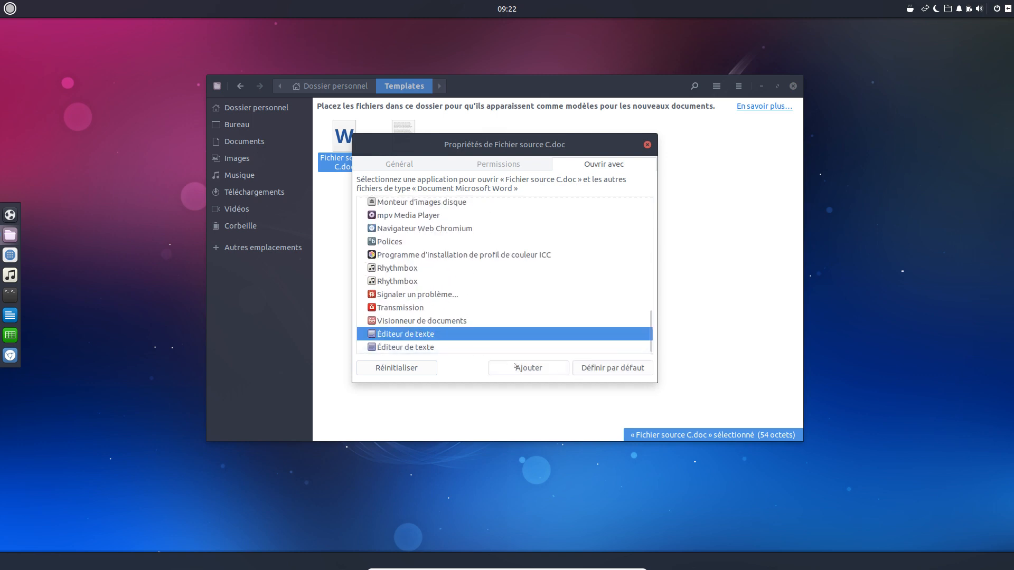
left_click(613, 368)
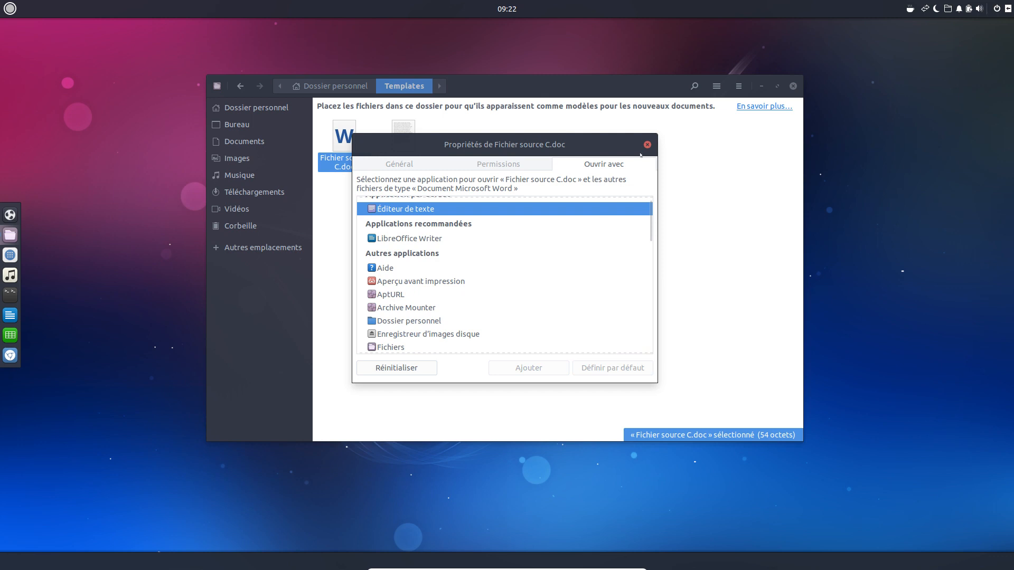
left_click(647, 144)
Open Fichier source C.doc with its default application, view its contents and close the editor.
left_click(483, 203)
double_click(345, 140)
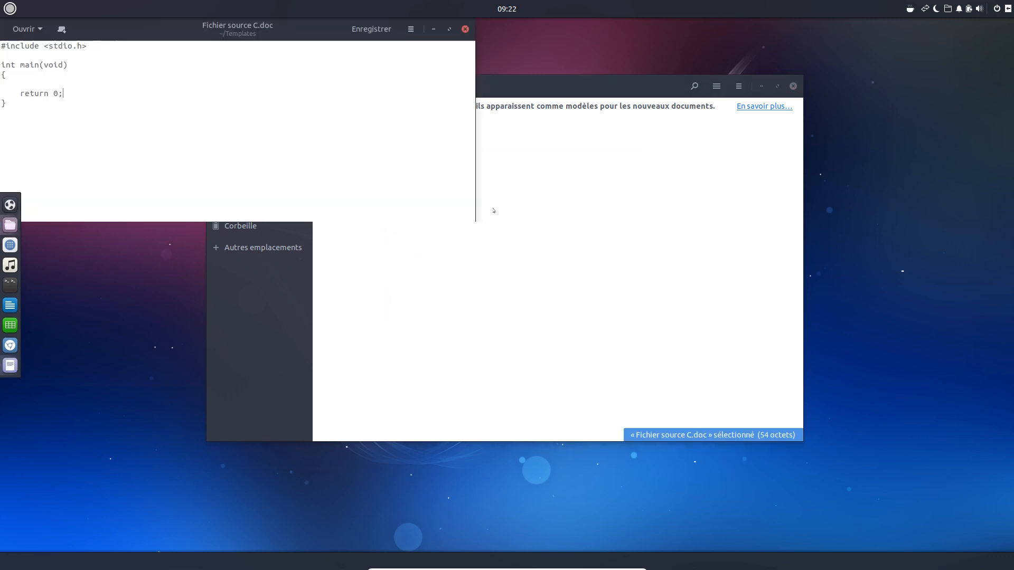
left_click_drag(303, 28, 609, 99)
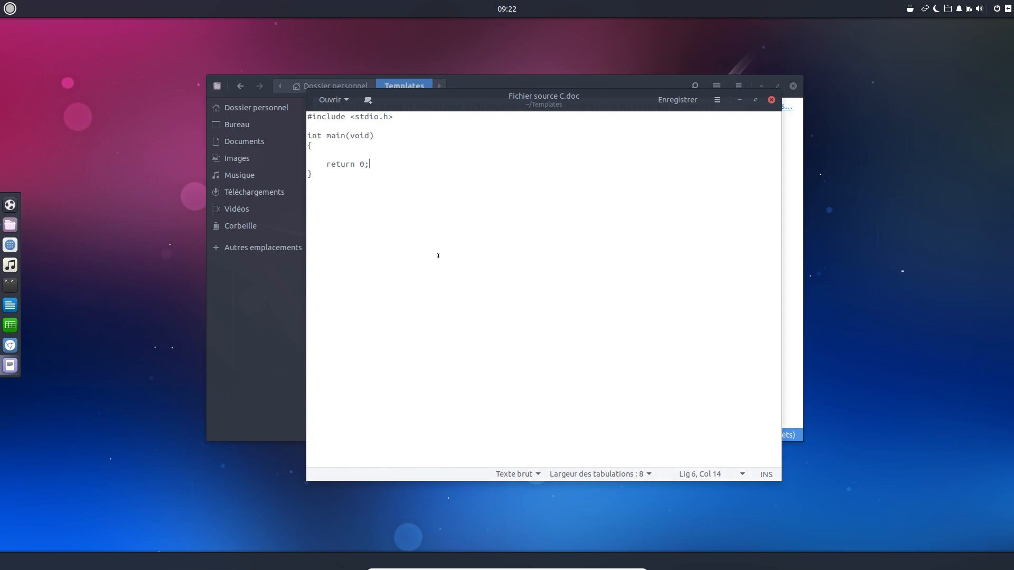
left_click(771, 100)
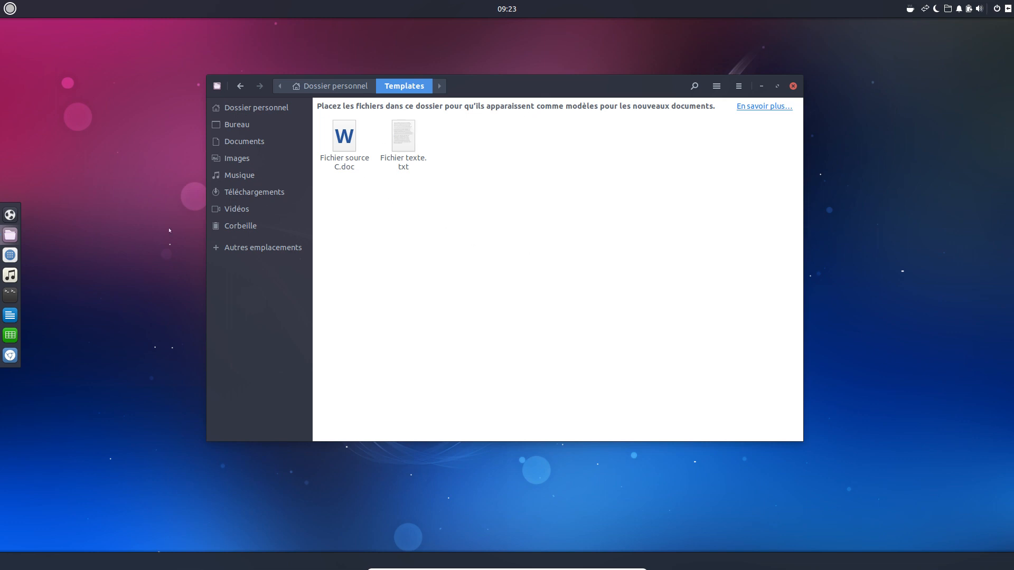
Show the Documents folder, then display the desktop's context menu and dismiss it.
left_click(255, 141)
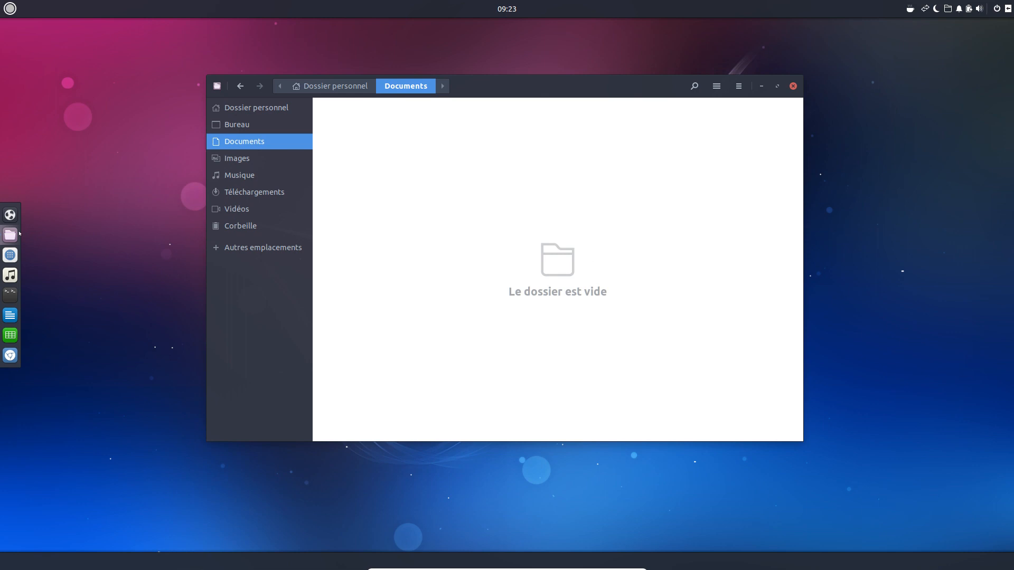
right_click(68, 92)
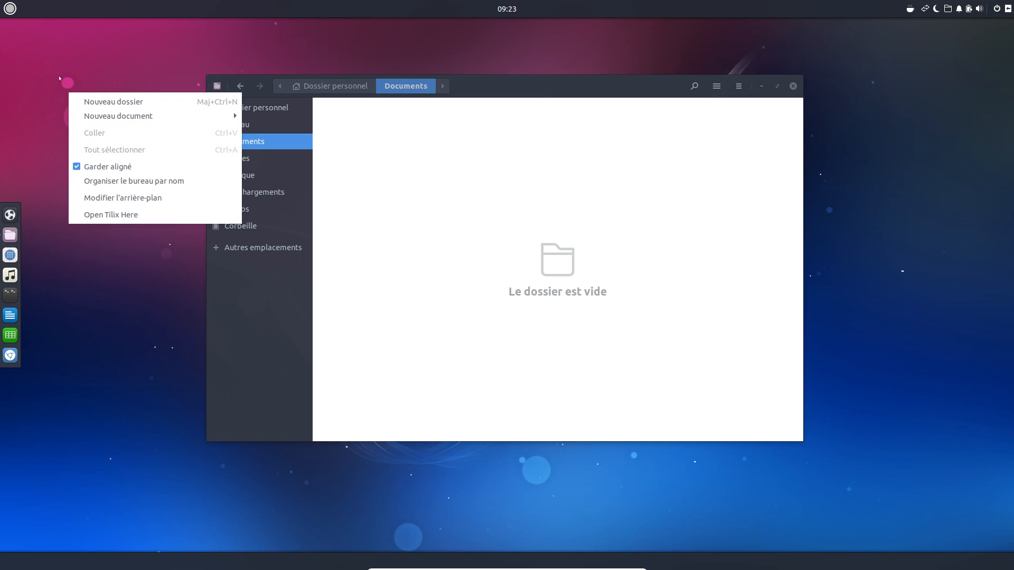
left_click(59, 77)
Examine the entries in the Préférences and Administration categories of the application launcher.
left_click(10, 9)
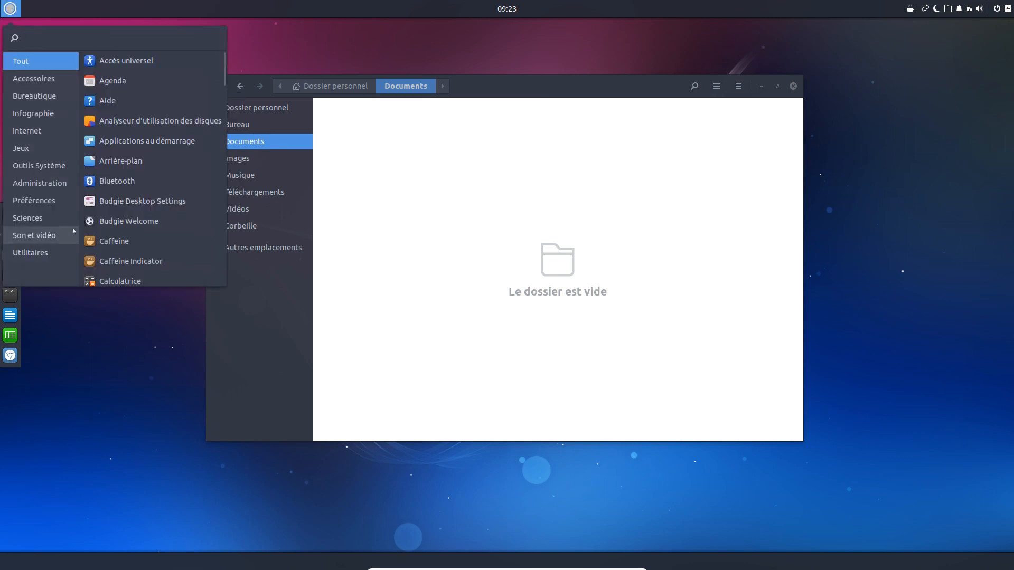
left_click(34, 200)
scroll(114, 184, "down", 1)
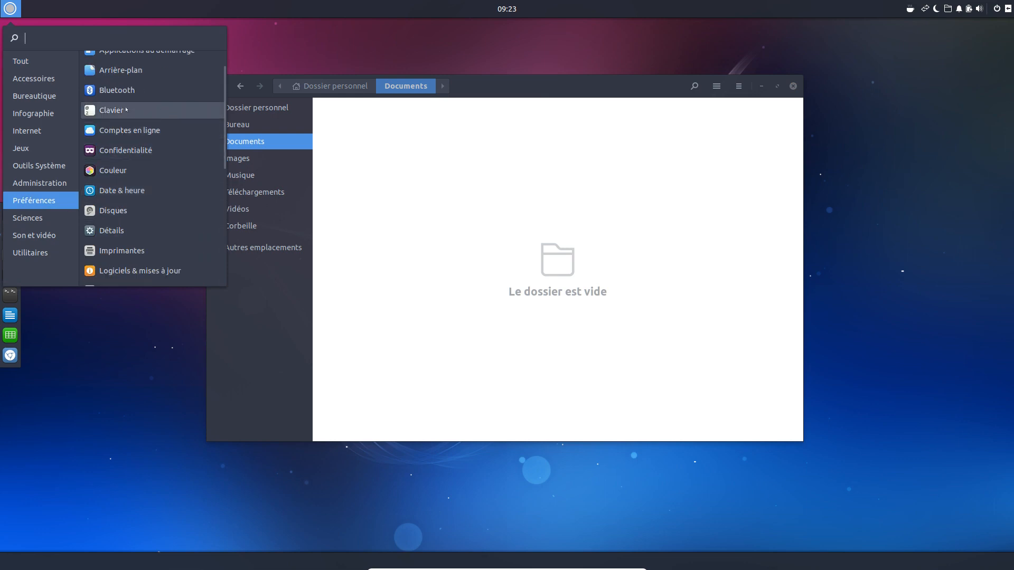
scroll(126, 219, "up", 1)
scroll(126, 219, "down", 9)
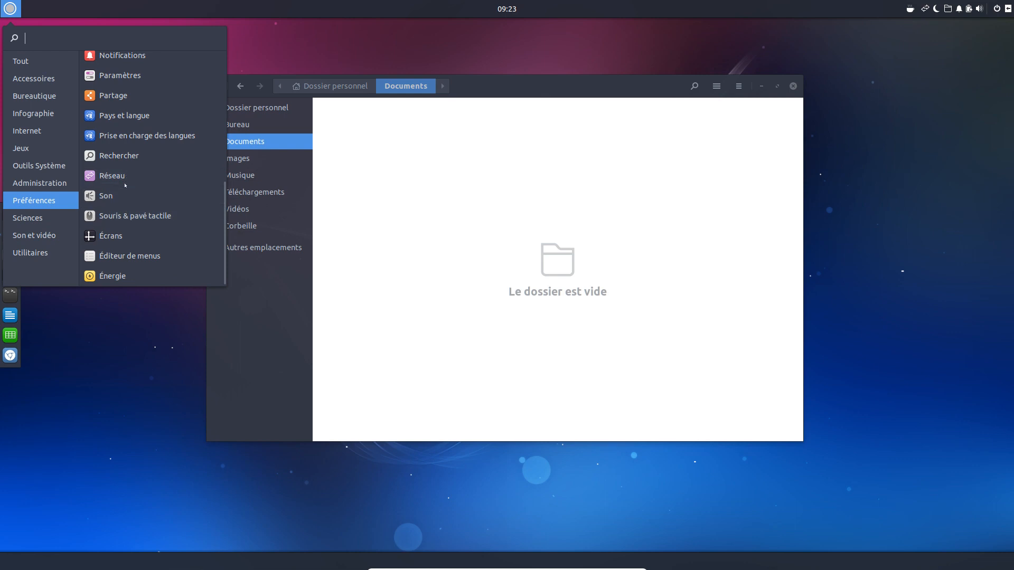
scroll(125, 185, "up", 1)
left_click(40, 183)
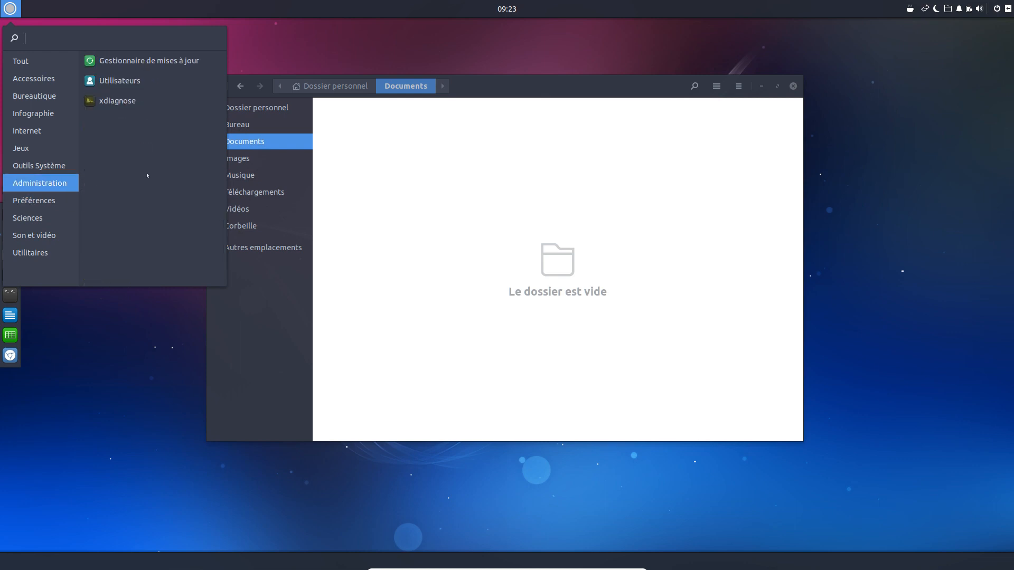
Open Paramètres from the Préférences category and display the Arrière-plan settings.
left_click(29, 201)
scroll(126, 240, "down", 2)
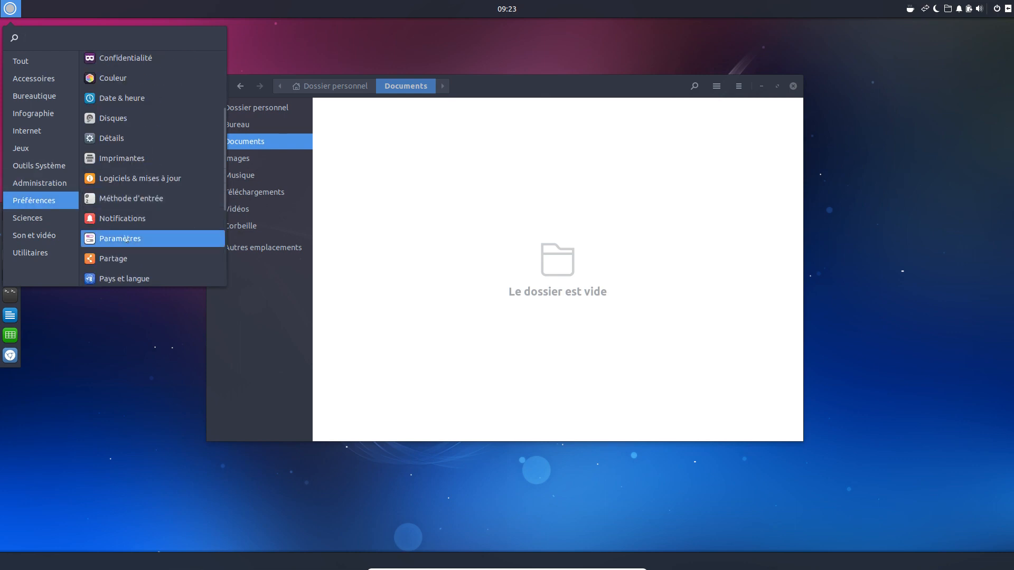
left_click(126, 239)
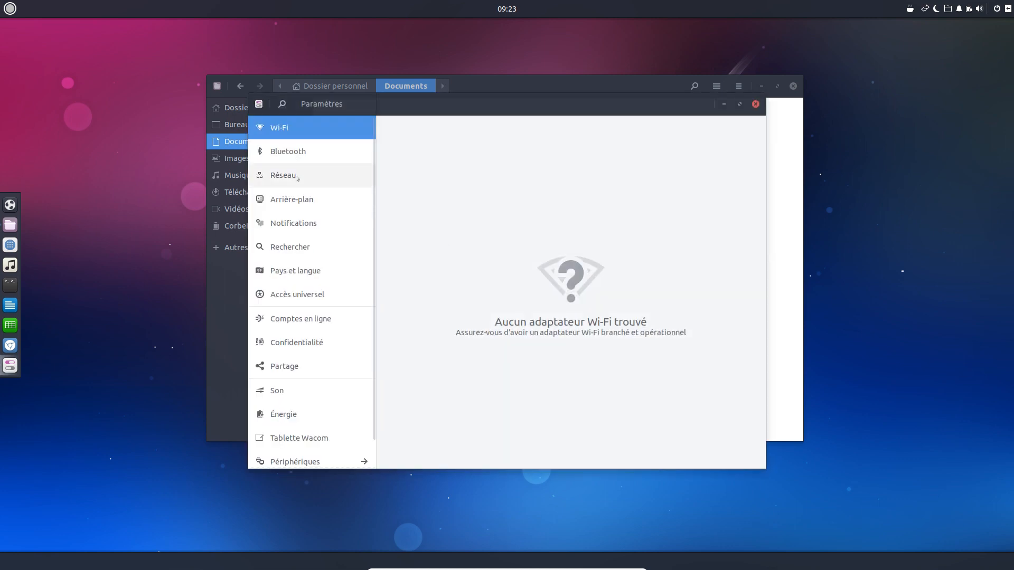
left_click(300, 203)
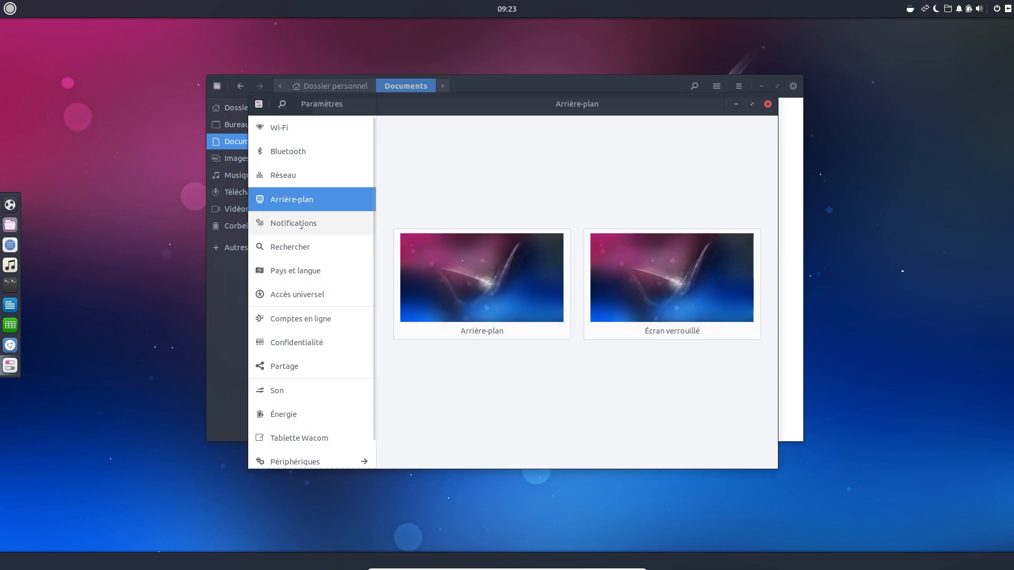
Show the Notifications settings in Paramètres, then close the settings window.
left_click(296, 223)
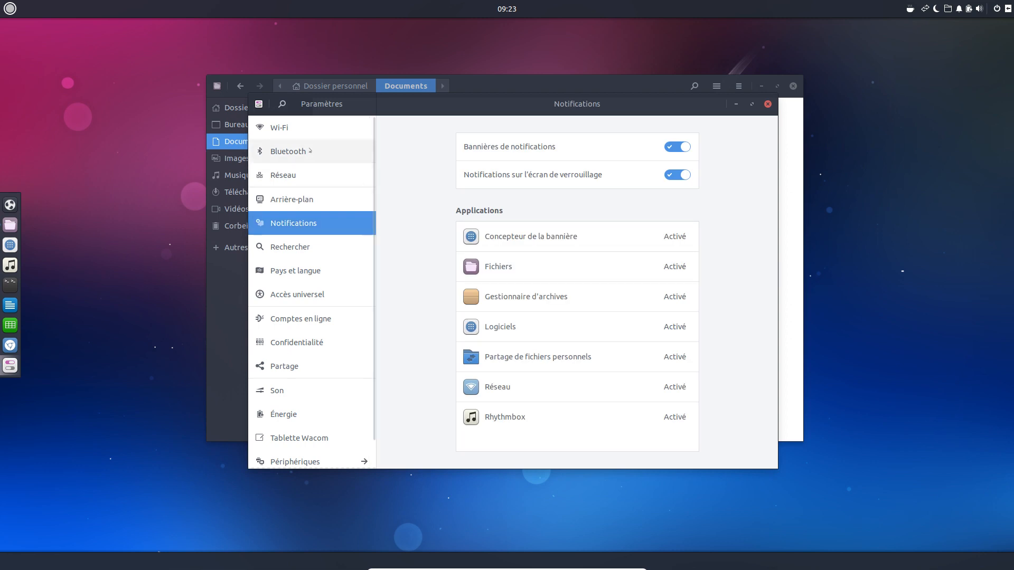
scroll(322, 337, "down", 1)
left_click(767, 104)
Show the Corbeille, select MS Excel.xlsx and Empty File in turn, and close the file manager.
left_click(247, 226)
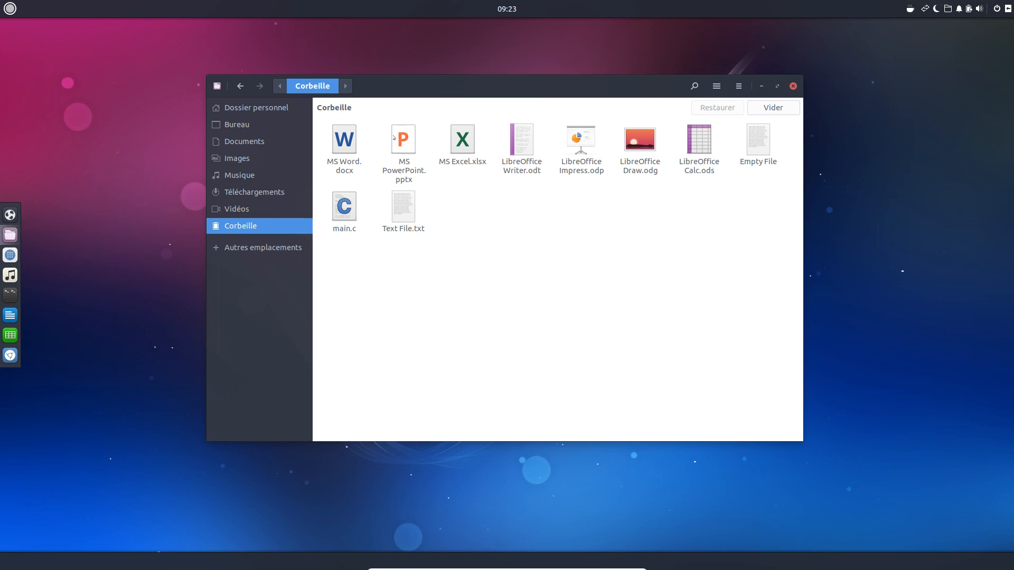
left_click(462, 139)
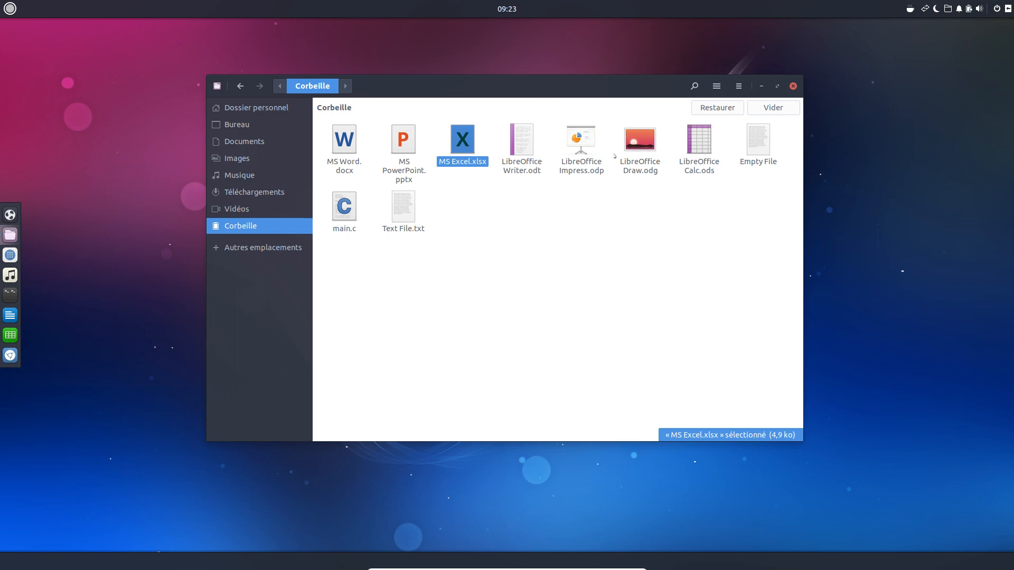
left_click(622, 205)
left_click(757, 163)
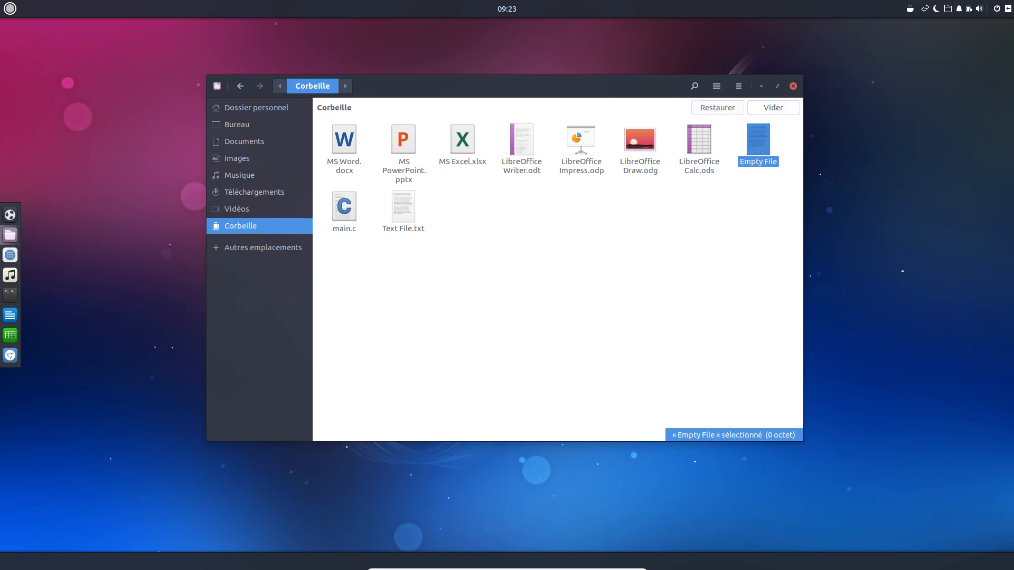
left_click(793, 85)
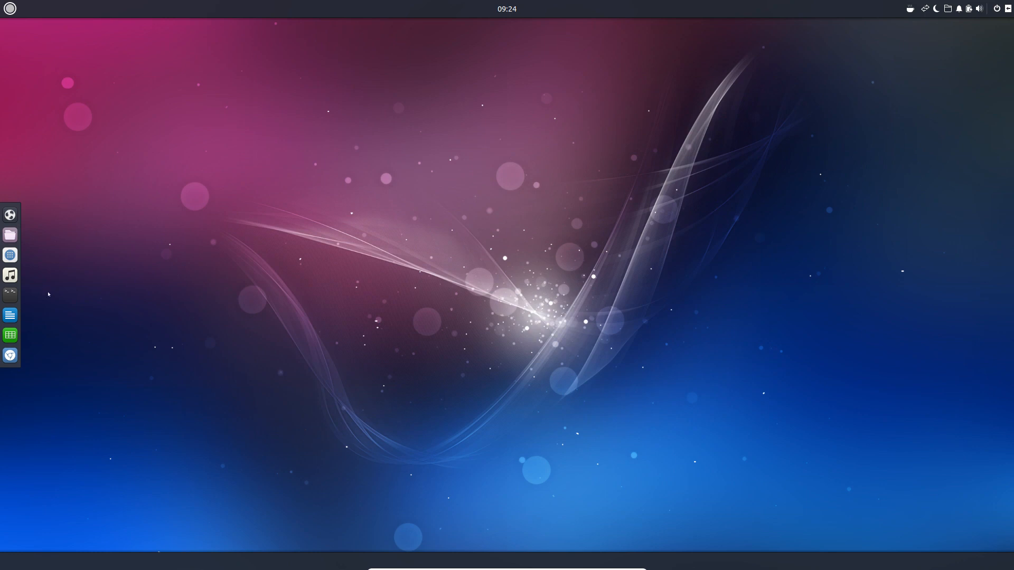
Reopen the file manager and open the Templates folder inside Dossier personnel.
left_click(13, 236)
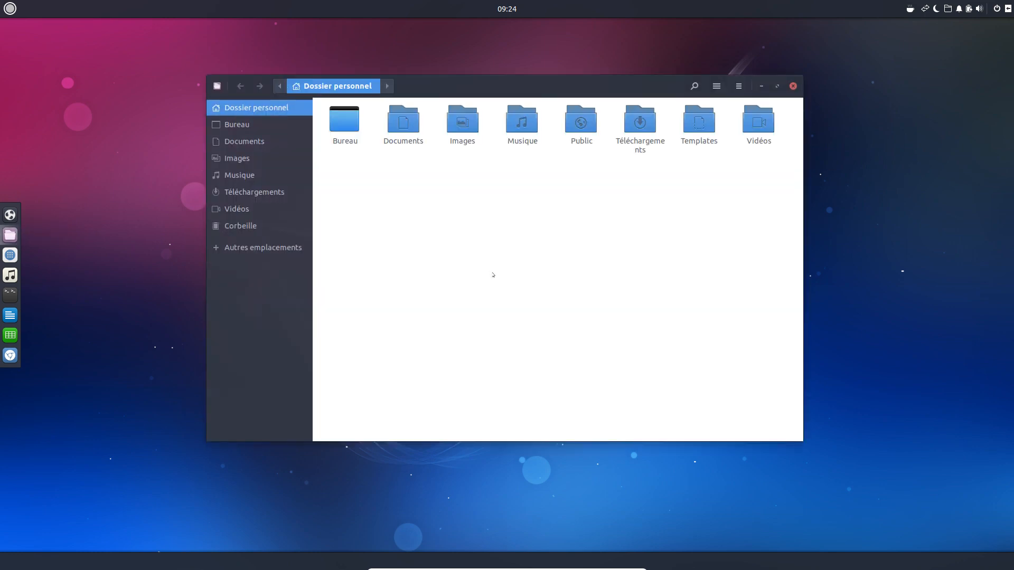
left_click(699, 124)
left_click(676, 164)
double_click(702, 132)
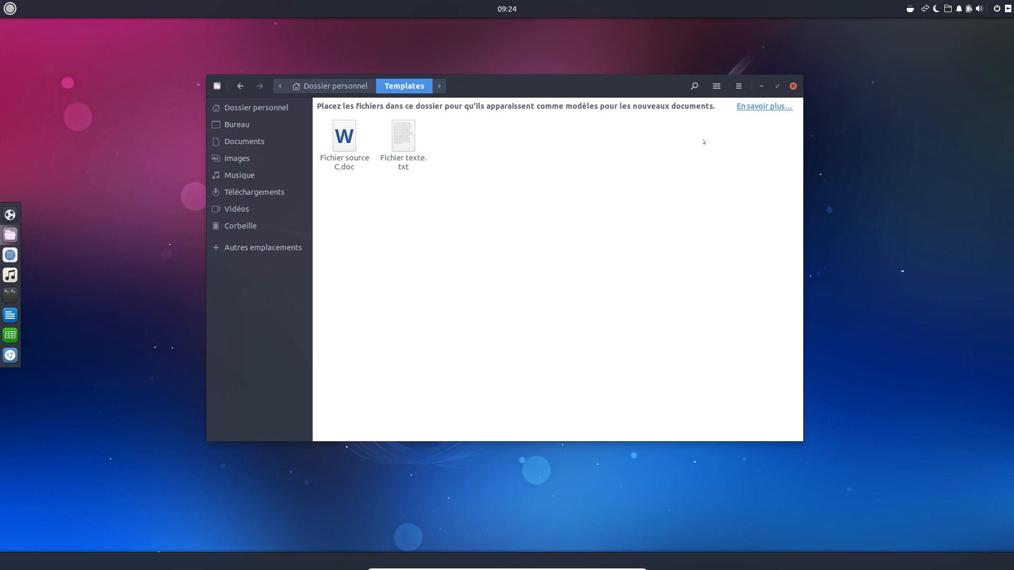
Rename Fichier source C.doc in the Templates folder as Fichier source C.avi.
right_click(350, 153)
left_click(389, 256)
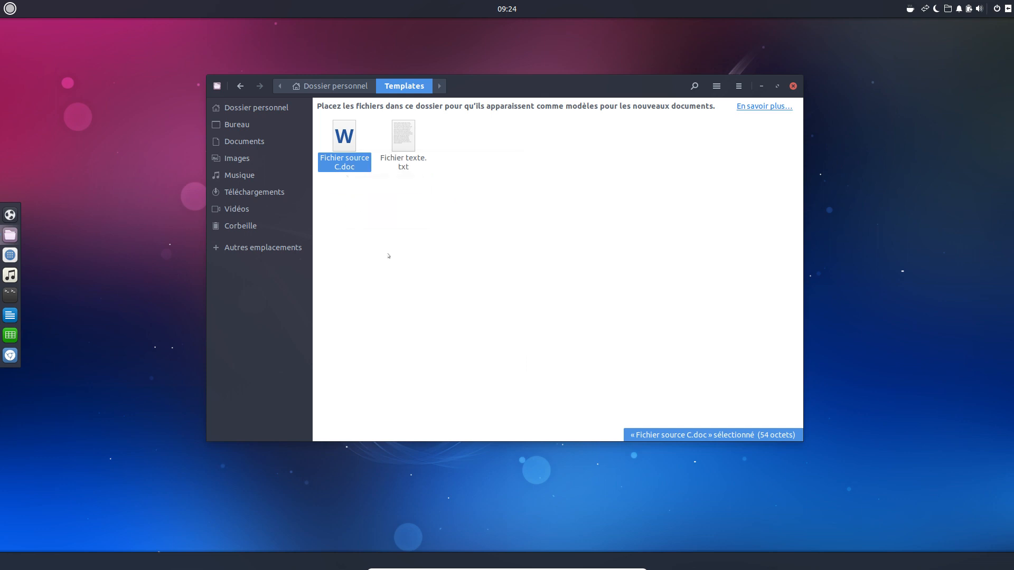
left_click(351, 205)
key("BackSpace")
key("BackSpace")
key("BackSpace")
type("avi")
key("Return")
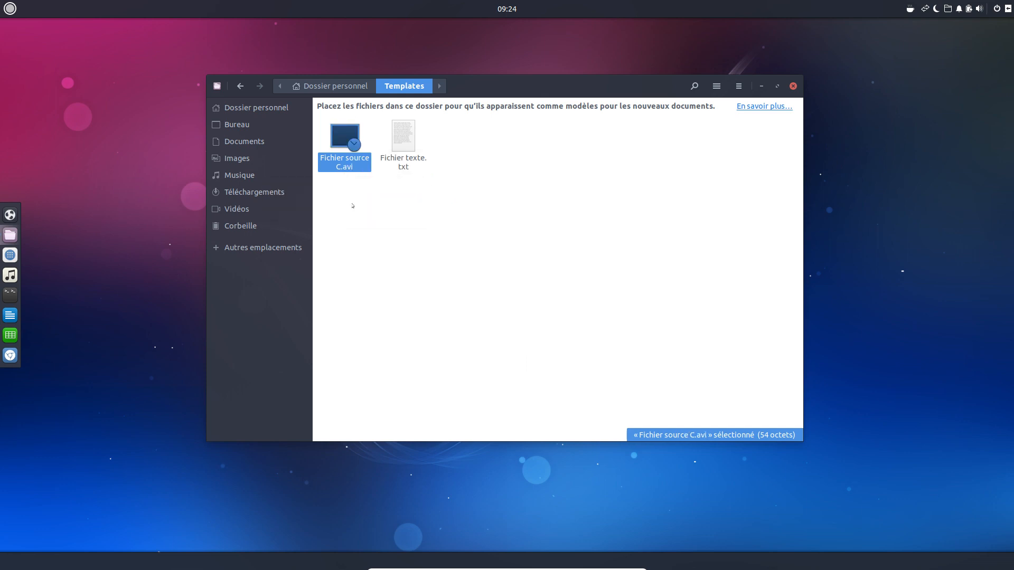
left_click(353, 206)
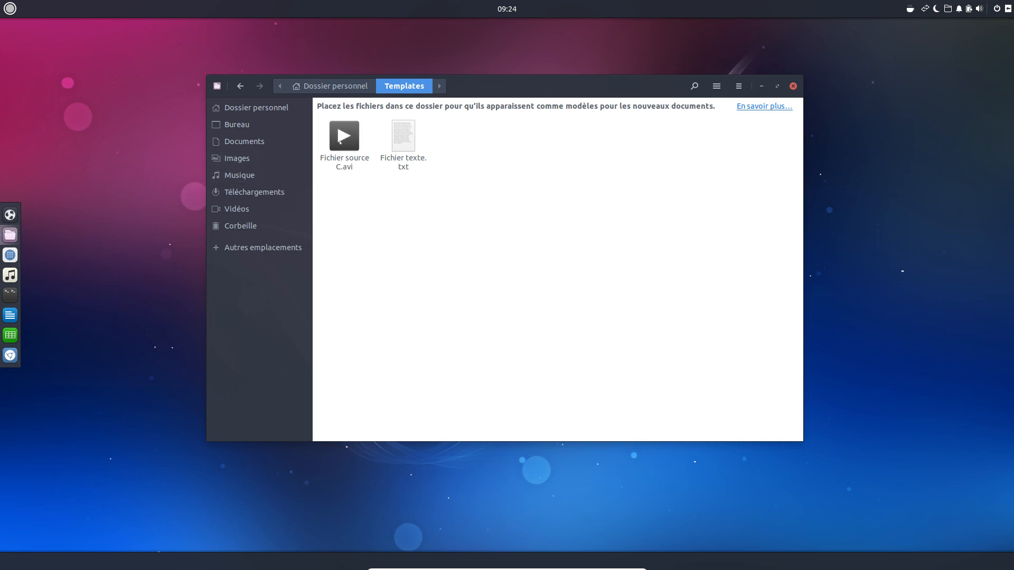
Try to open Fichier source C.avi with its default video player, then close the player.
double_click(340, 141)
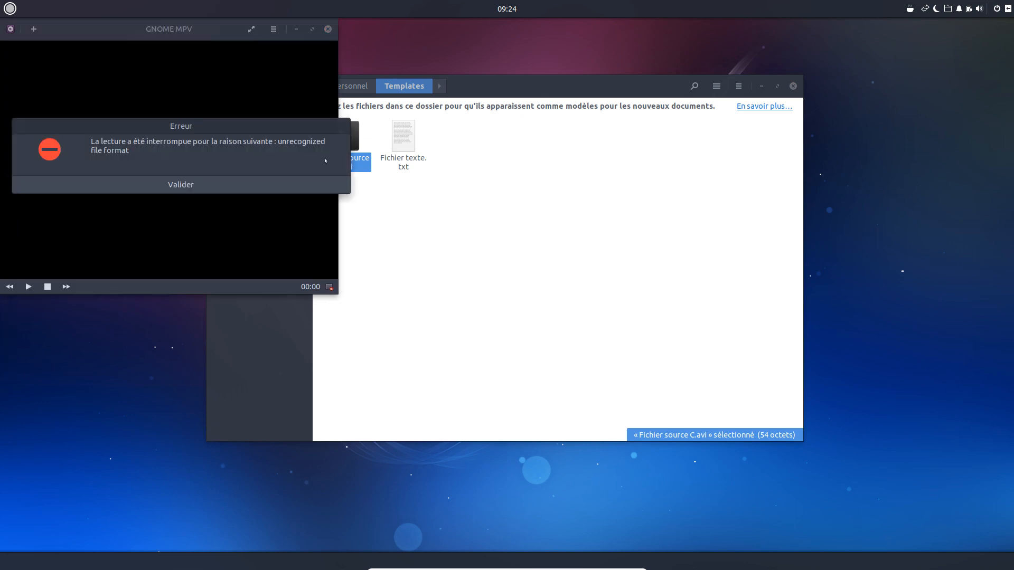
left_click(317, 185)
left_click_drag(189, 29, 508, 110)
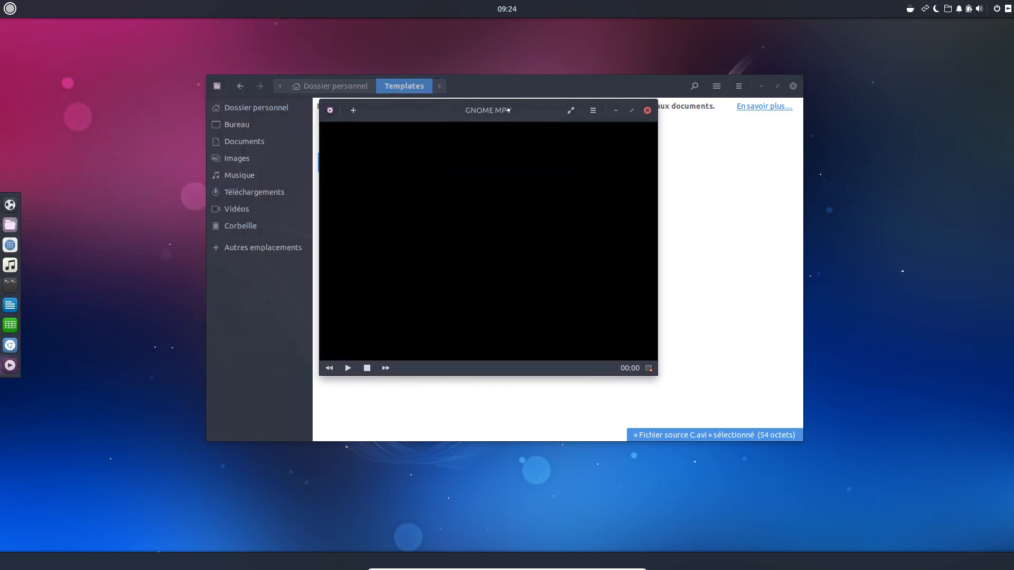
left_click(648, 111)
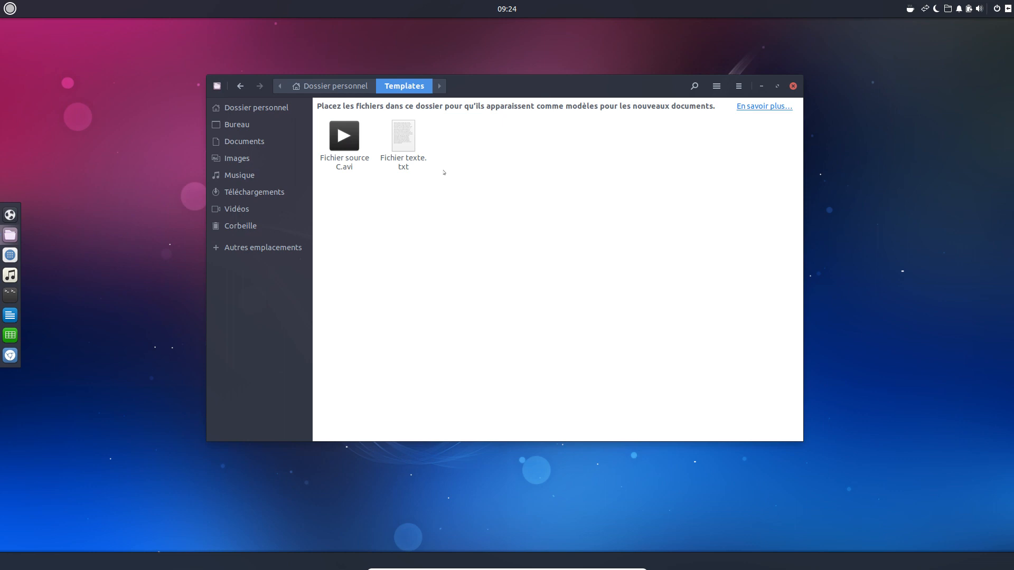
Select Fichier texte.txt and Fichier source C.avi in turn, then show the Documents folder.
left_click(403, 139)
left_click(444, 287)
left_click(330, 146)
left_click(371, 276)
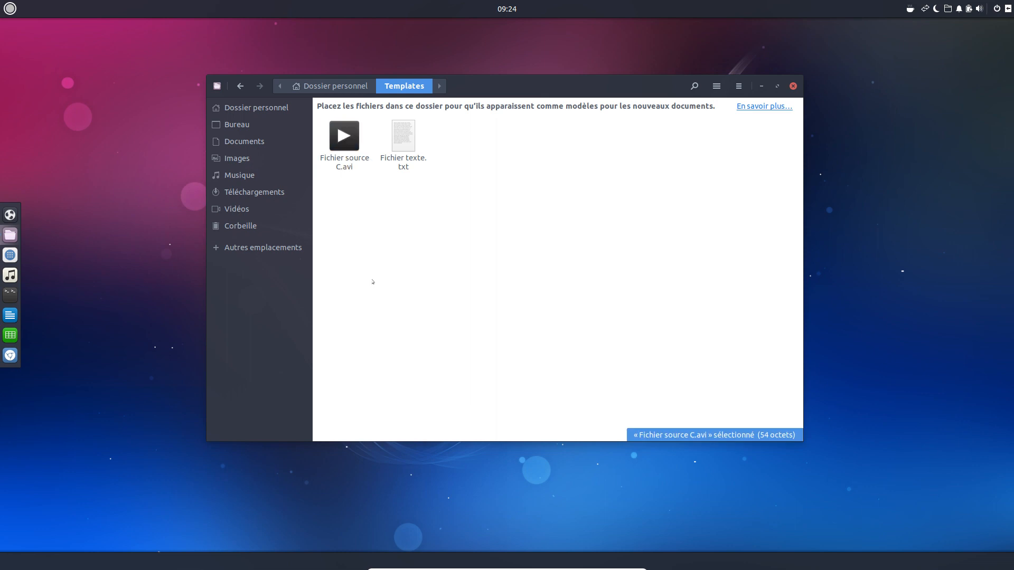
left_click(245, 141)
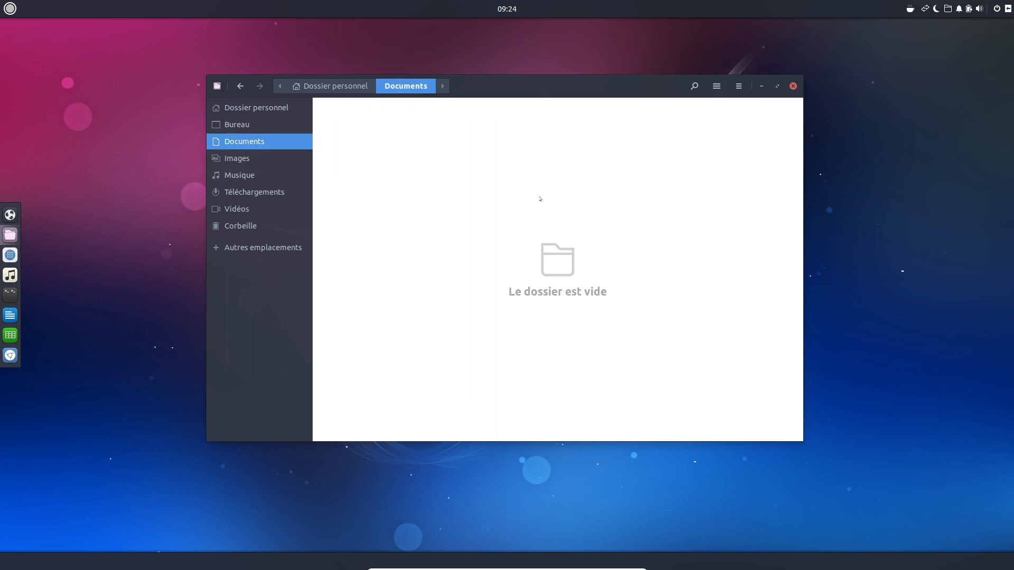
Select the folders from Documents to Vidéos in Dossier personnel, then view the Public folder and return.
left_click(254, 108)
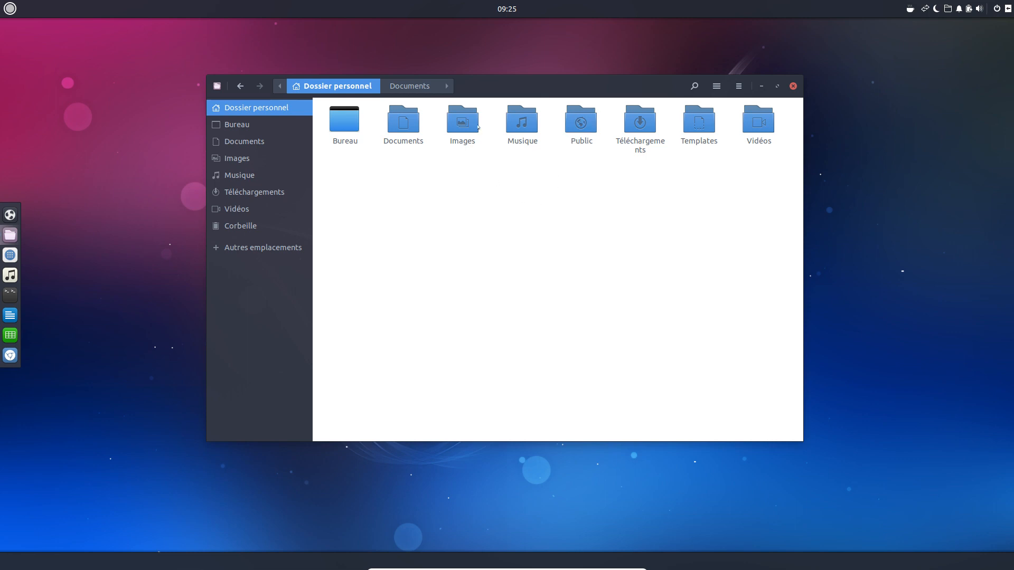
left_click_drag(399, 178, 765, 136)
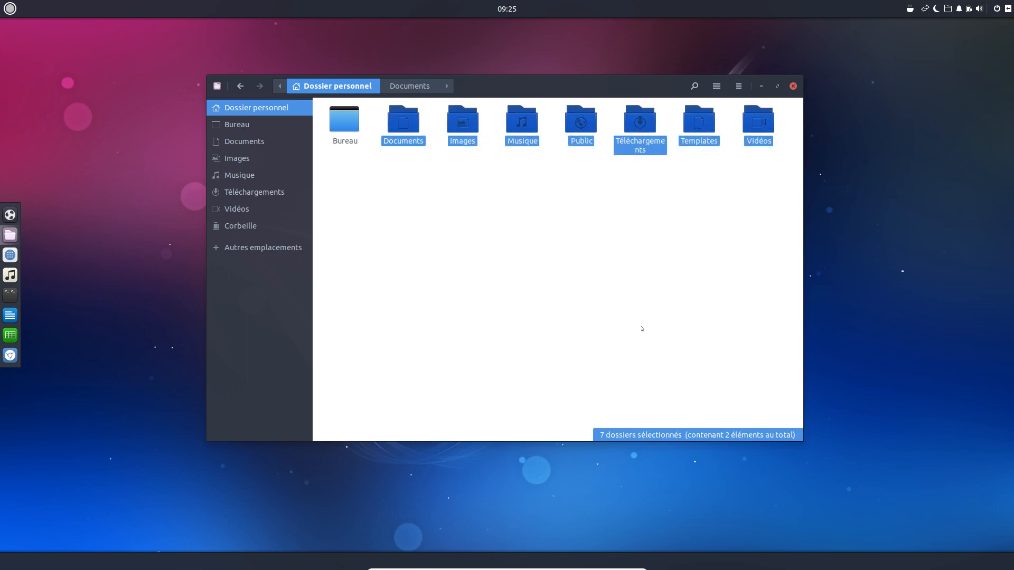
left_click(642, 329)
double_click(581, 120)
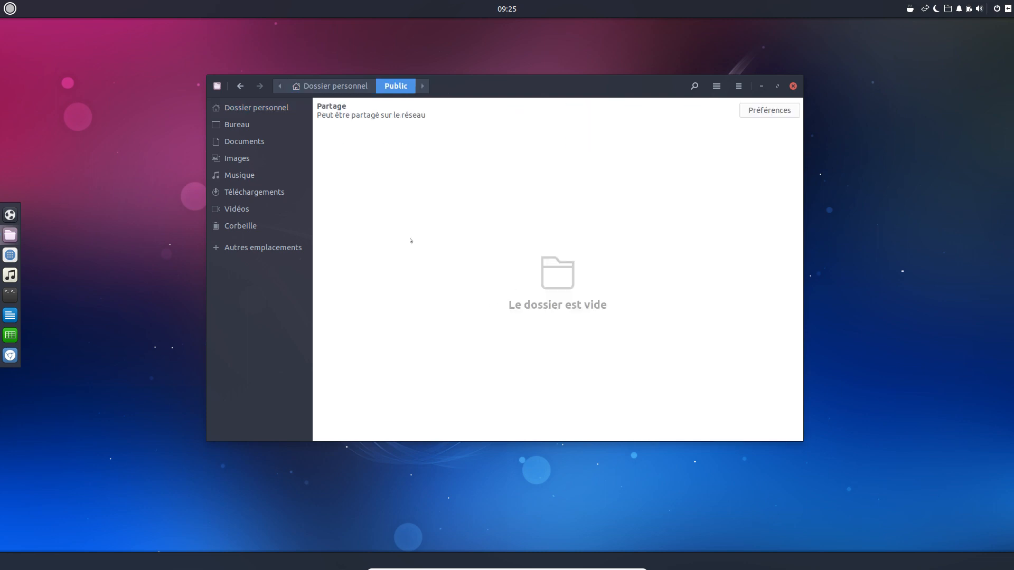
left_click(330, 86)
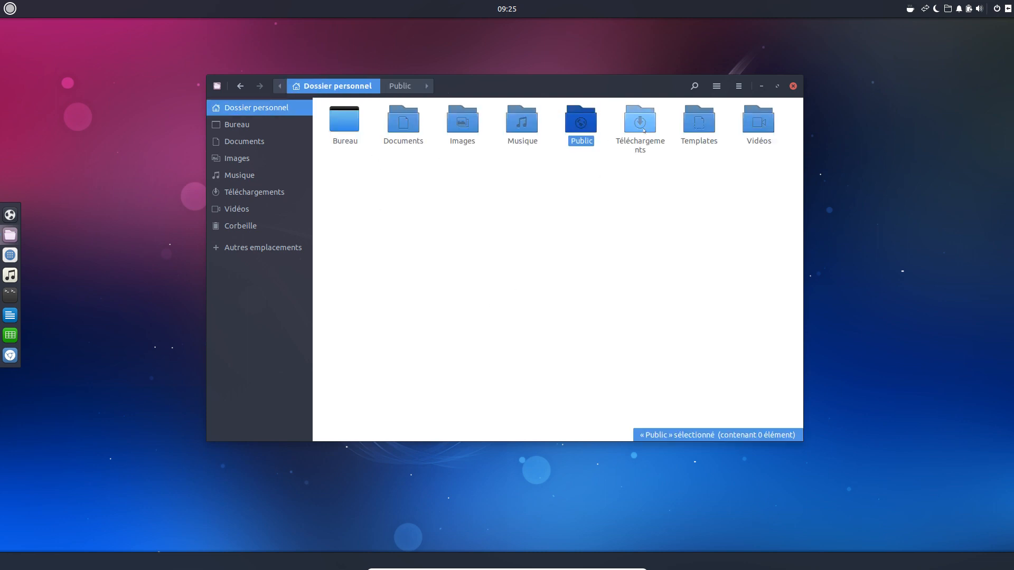
View the Templates folder, then display the Nouveau document choices in Dossier personnel and dismiss them.
right_click(564, 284)
left_click(693, 116)
left_click(693, 116)
double_click(693, 116)
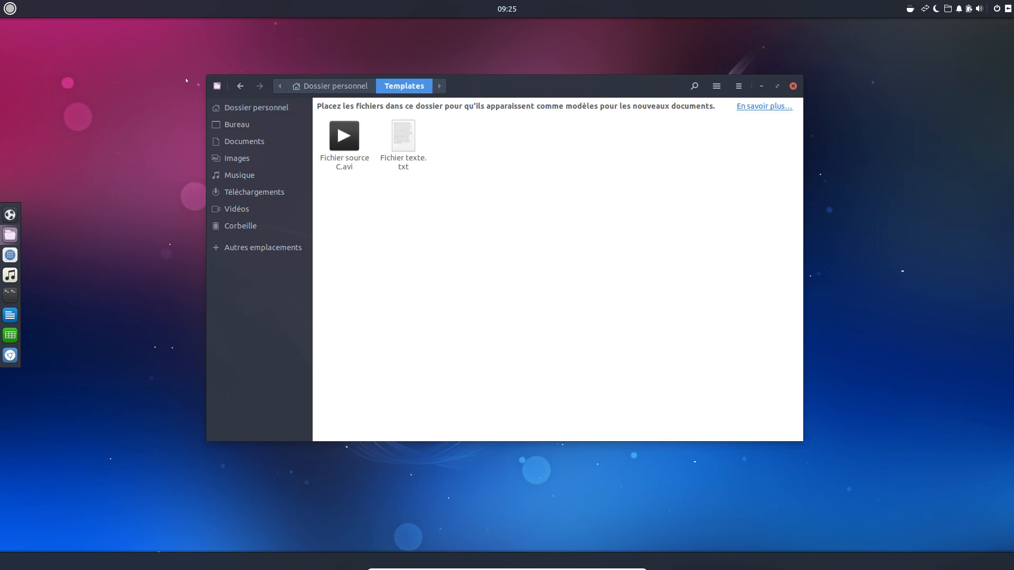
left_click(240, 86)
right_click(526, 215)
mouse_move(586, 238)
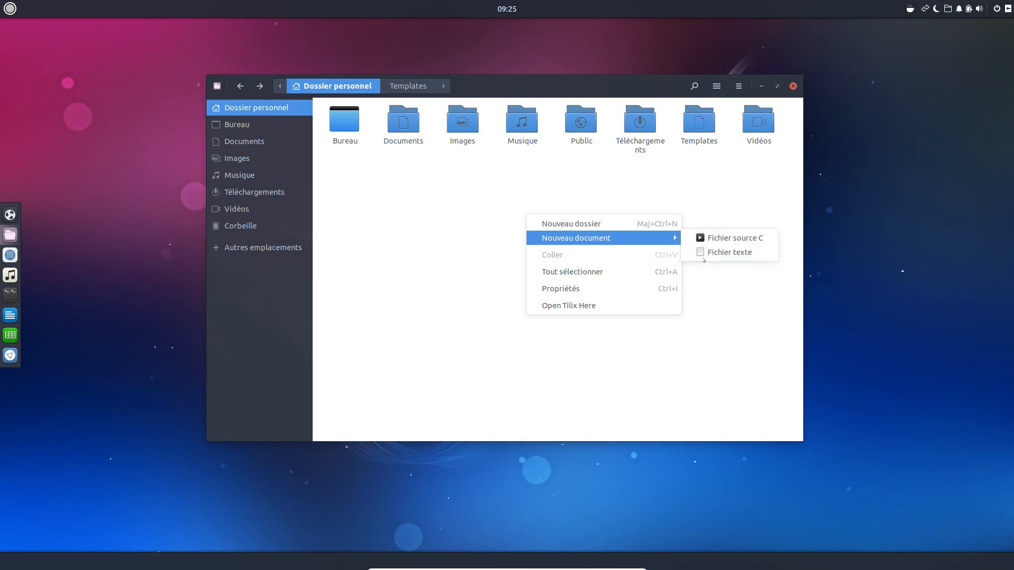
left_click(709, 182)
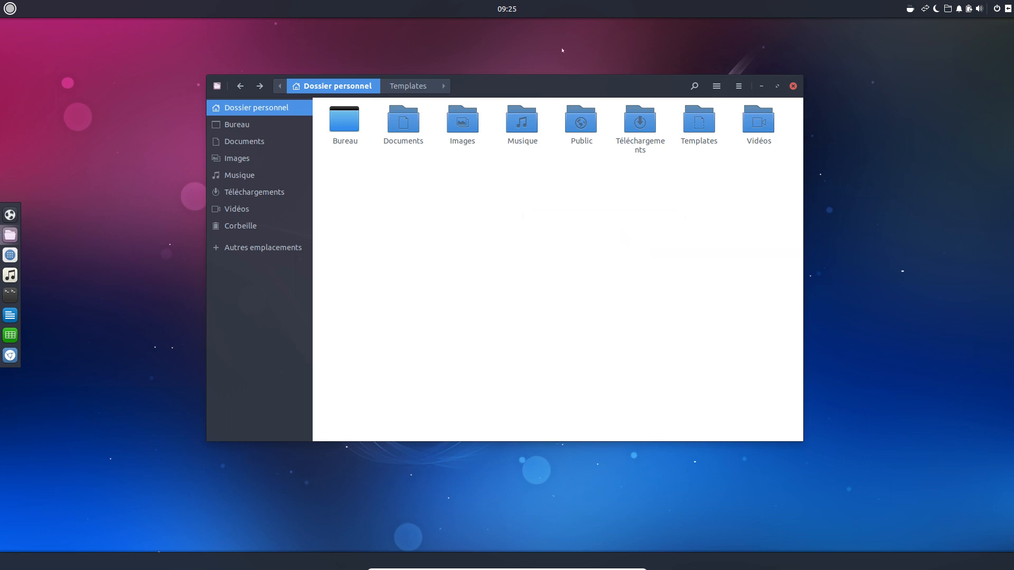
Reposition and close the file manager window, then leave the virtual machine's full-screen view.
left_click_drag(567, 83, 507, 110)
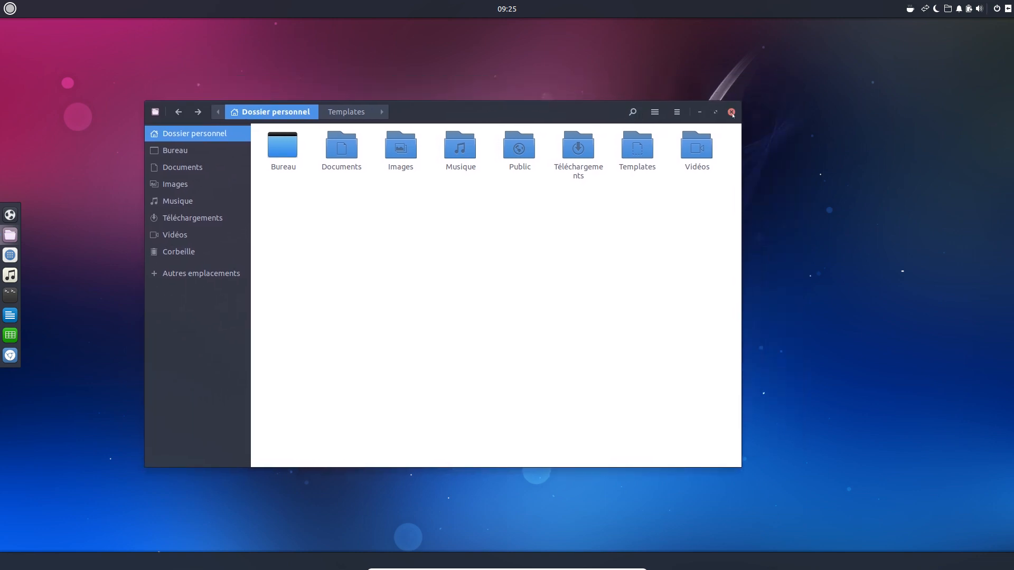
left_click(733, 112)
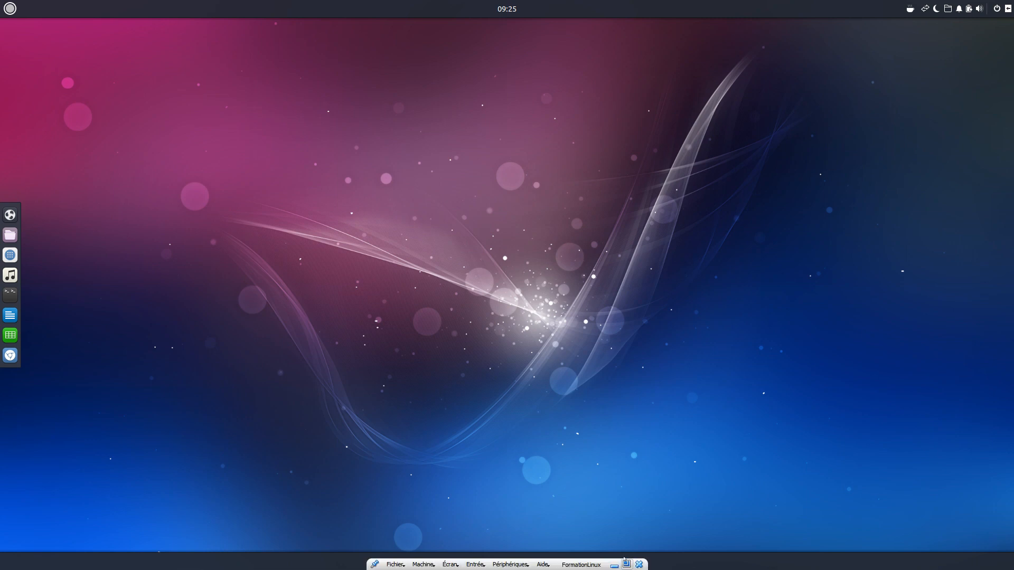
left_click(627, 563)
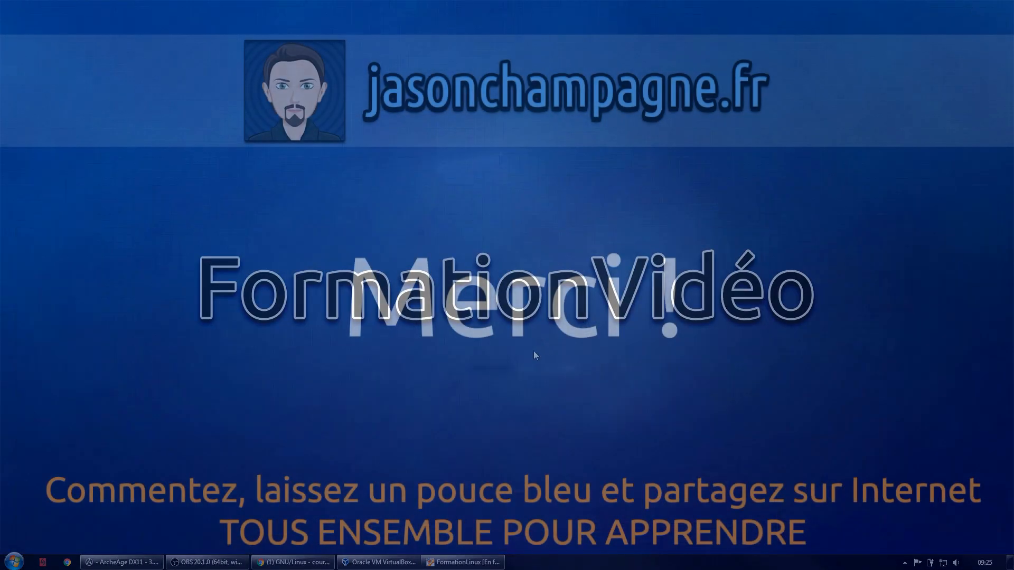